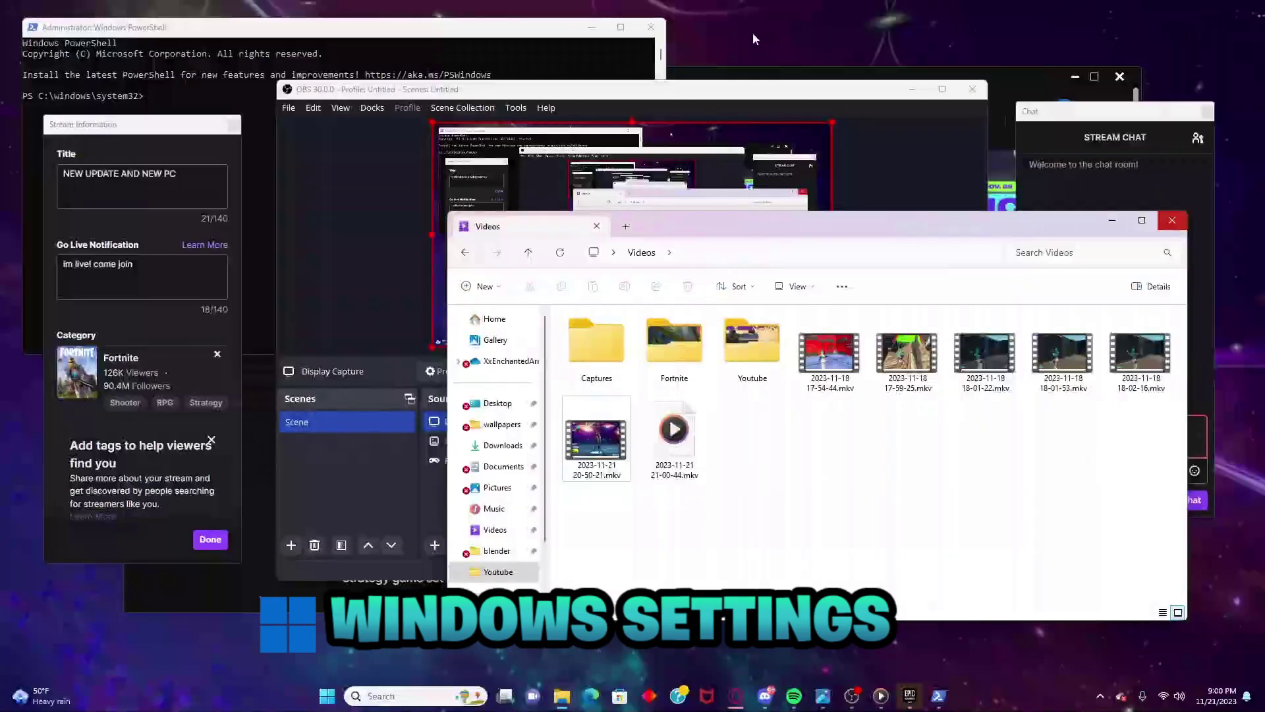
Close the Administrator: Windows PowerShell window, leaving OBS and the Videos folder open.
click(591, 27)
click(1076, 77)
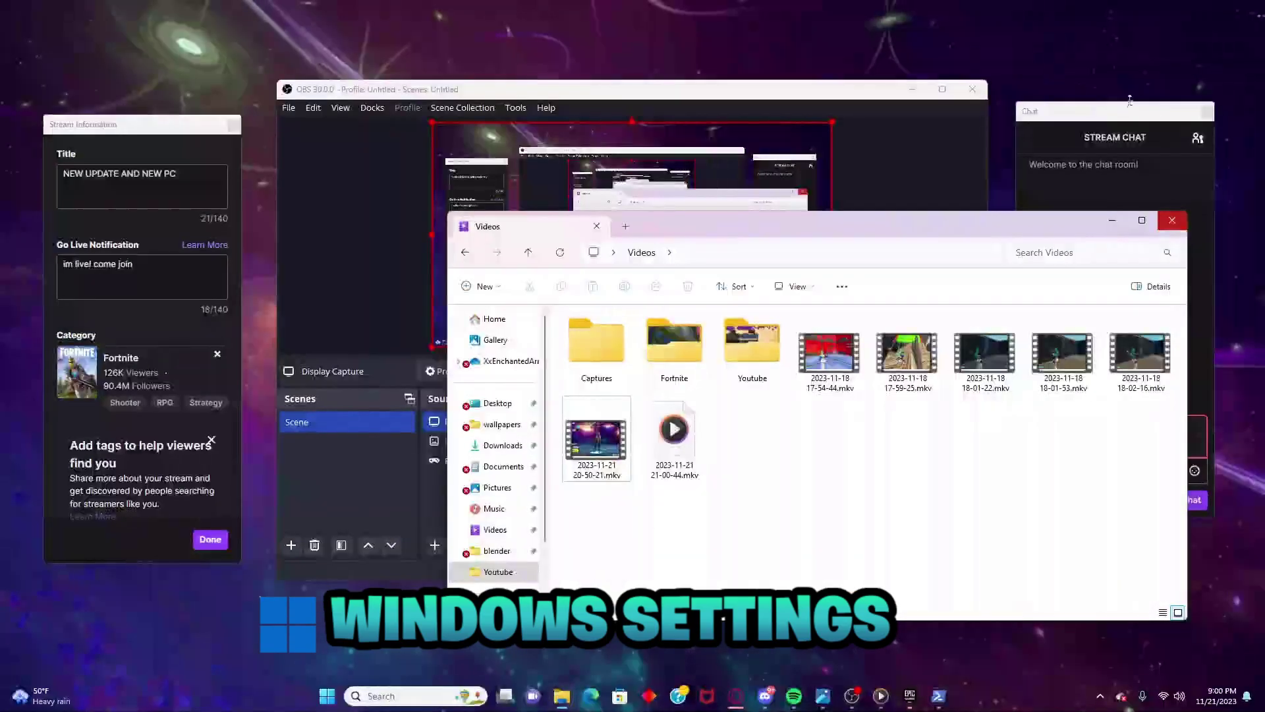
Launch Windows Settings from Start search and maximize its window.
key(super)
text(s\)
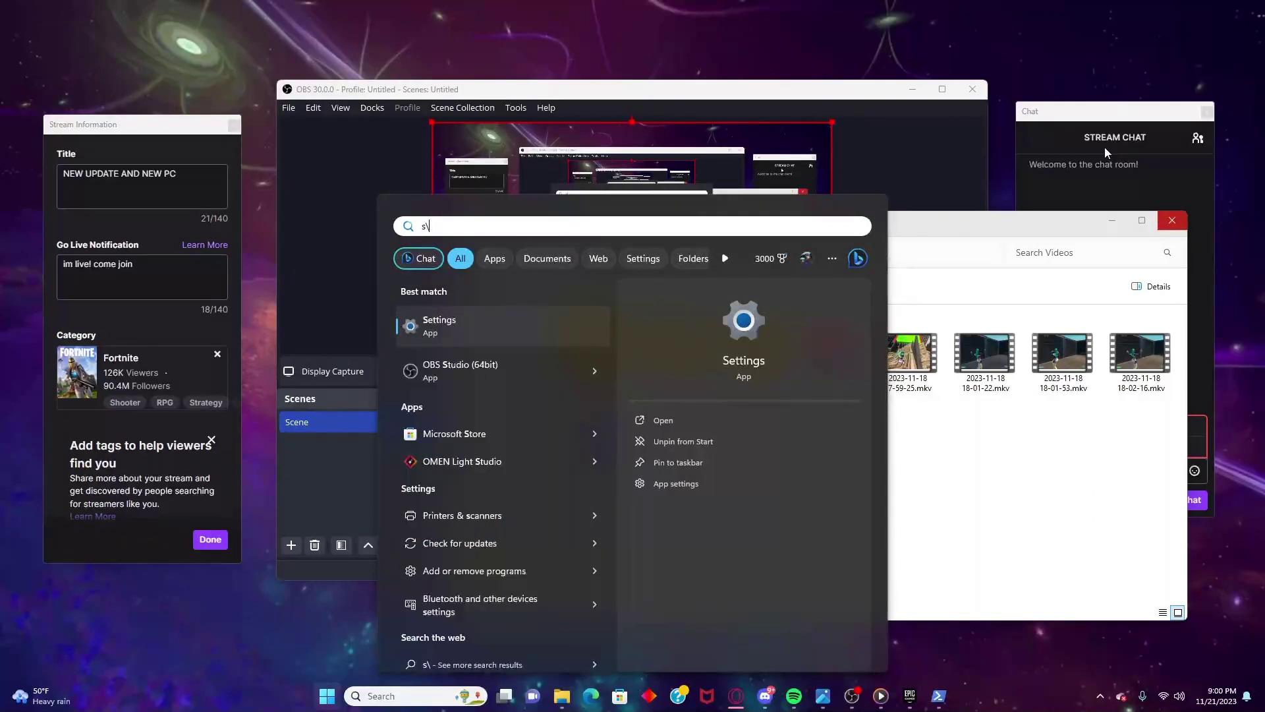
key(Return)
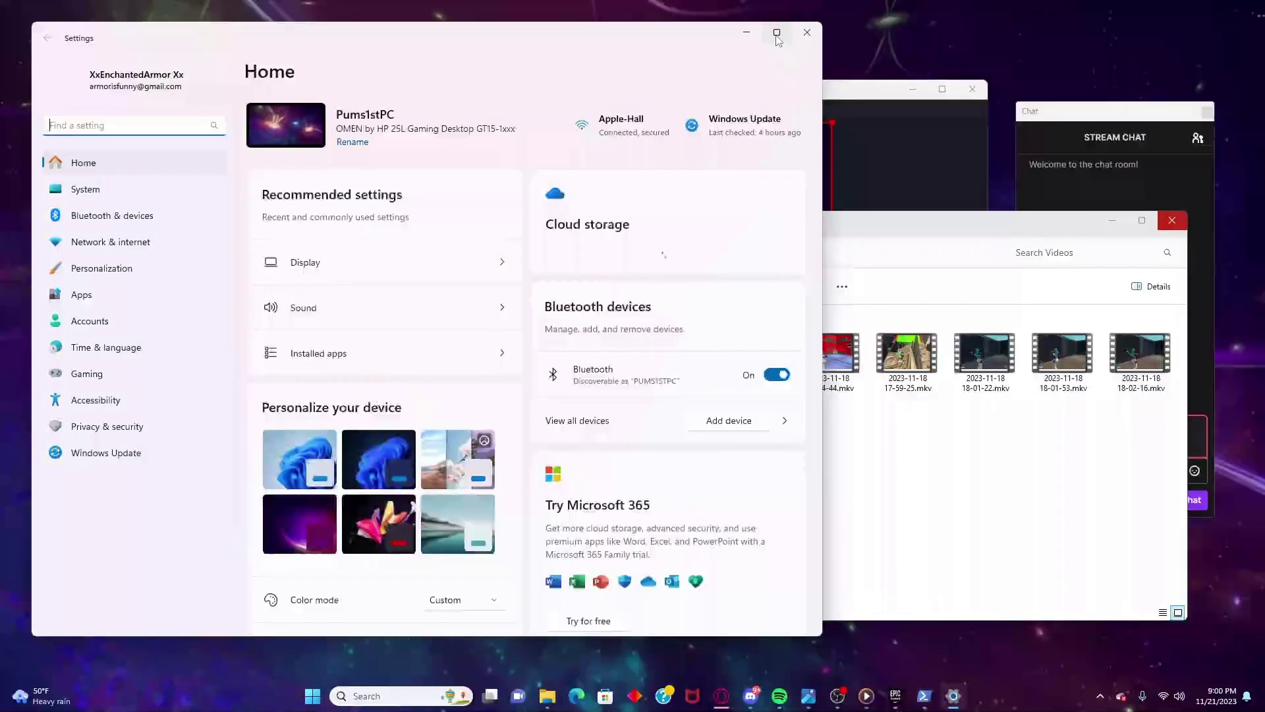
click(777, 32)
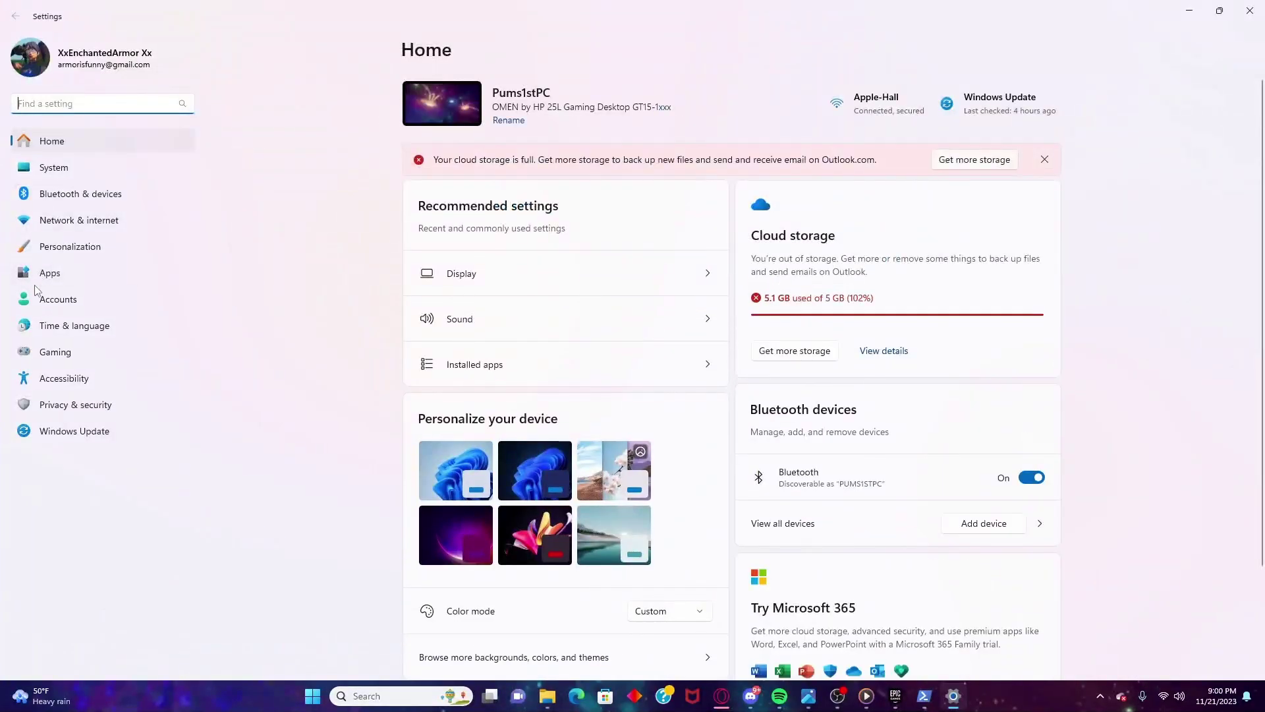
Keep the refresh rate at 240.30 Hz under System > Display > Advanced display.
click(55, 169)
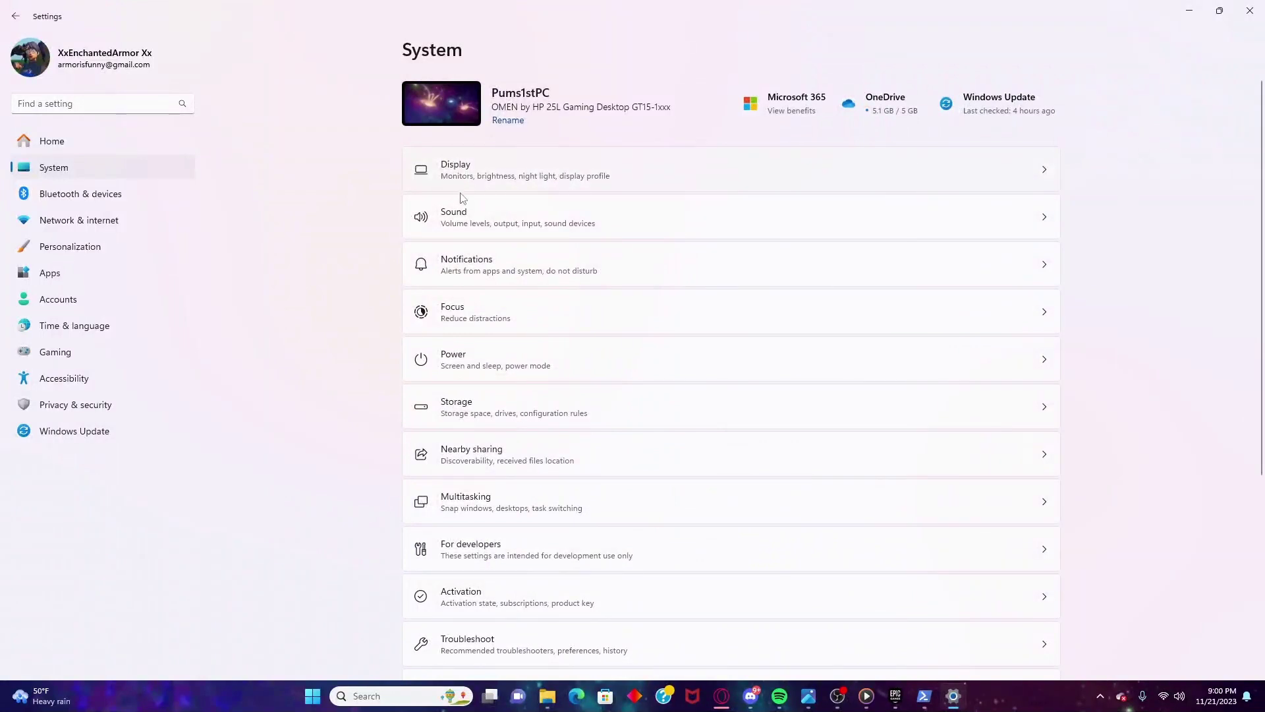
click(489, 183)
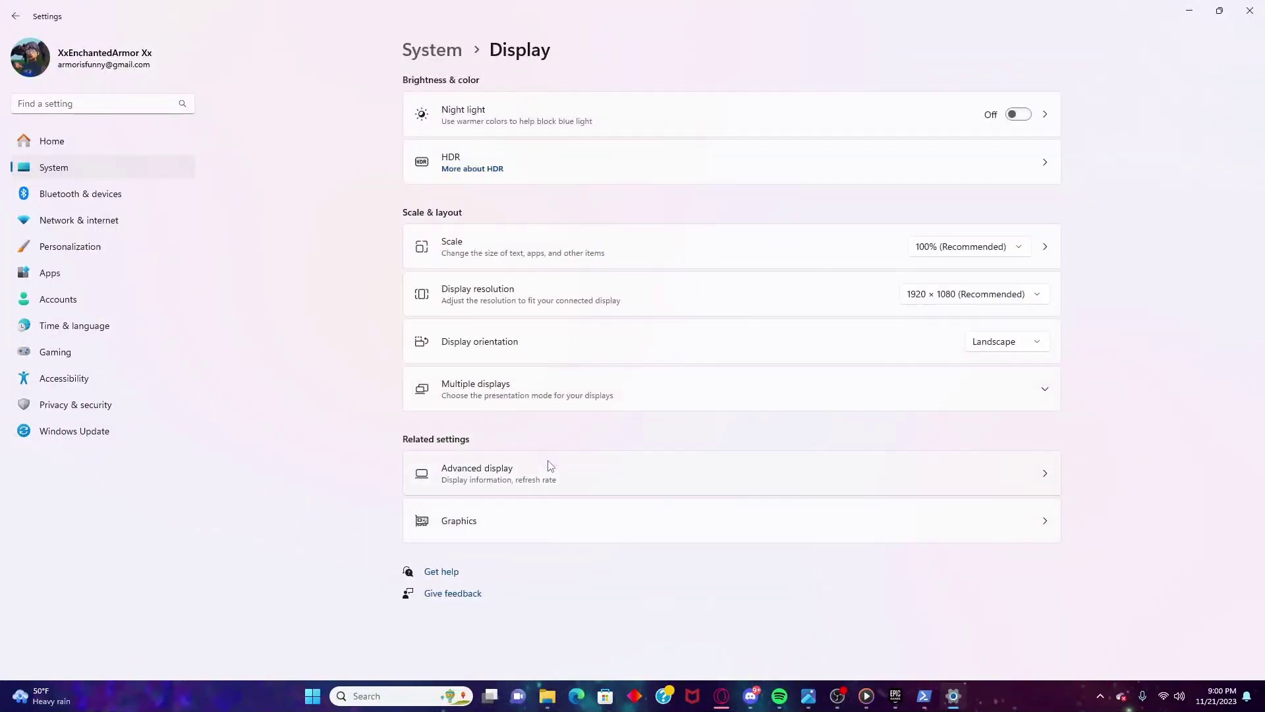
click(550, 469)
click(1028, 338)
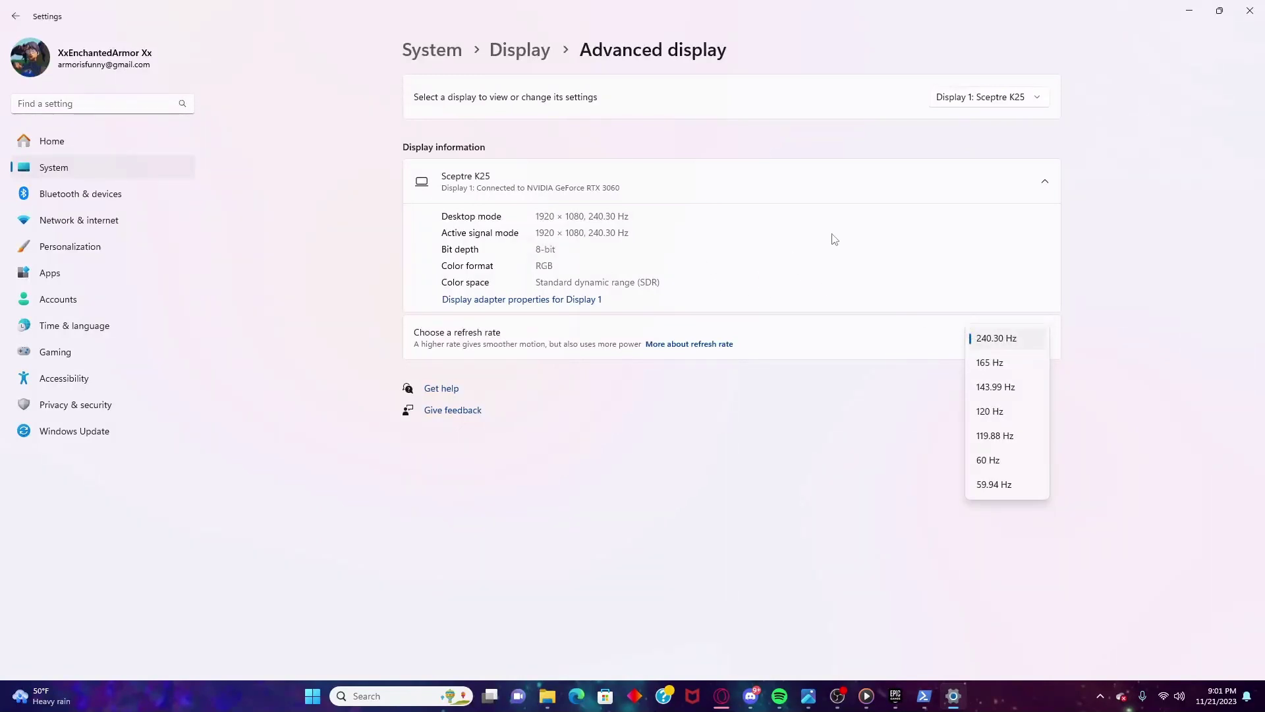
click(760, 262)
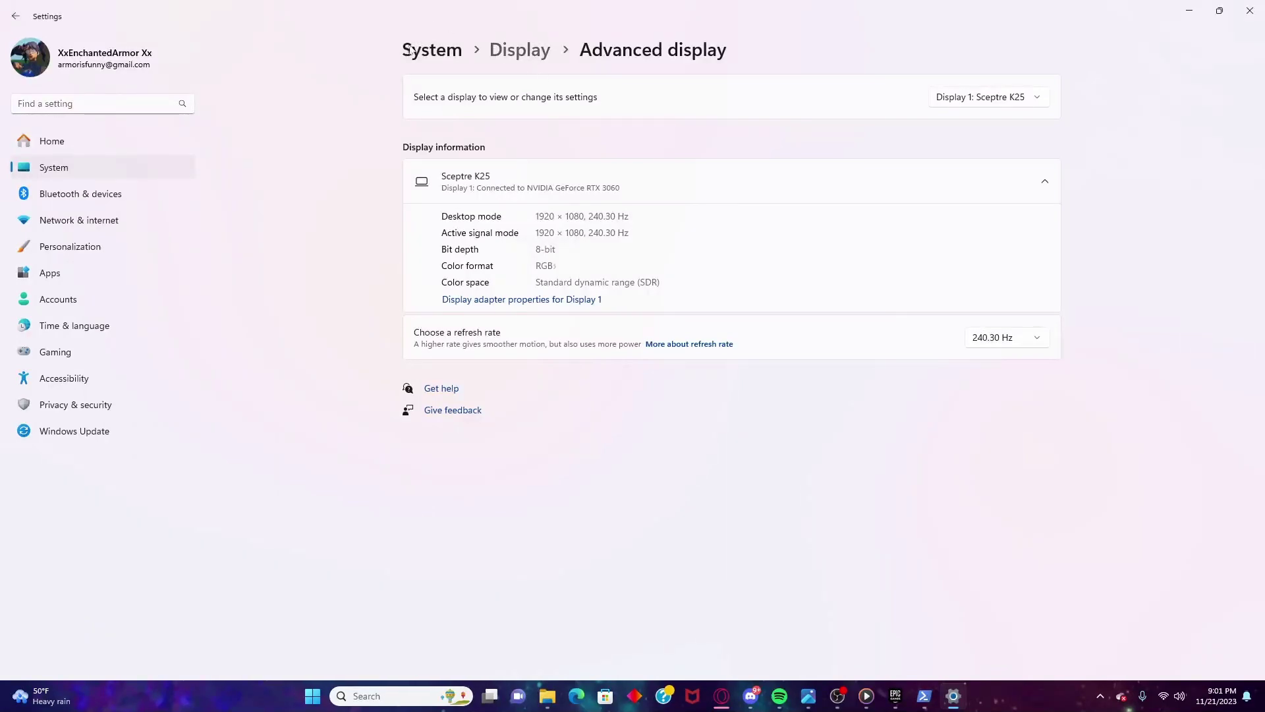
Go to the Gaming > Game Mode > Graphics settings page.
click(432, 50)
scroll(527, 310, down, 5)
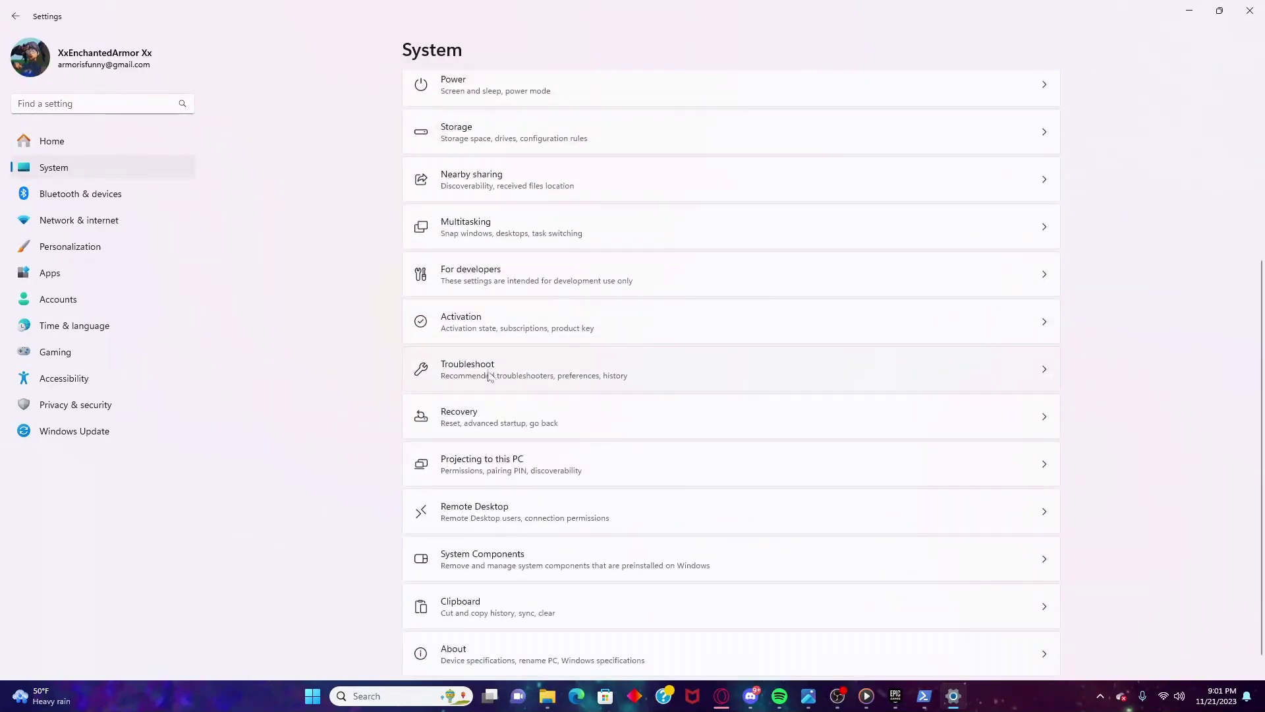
click(56, 352)
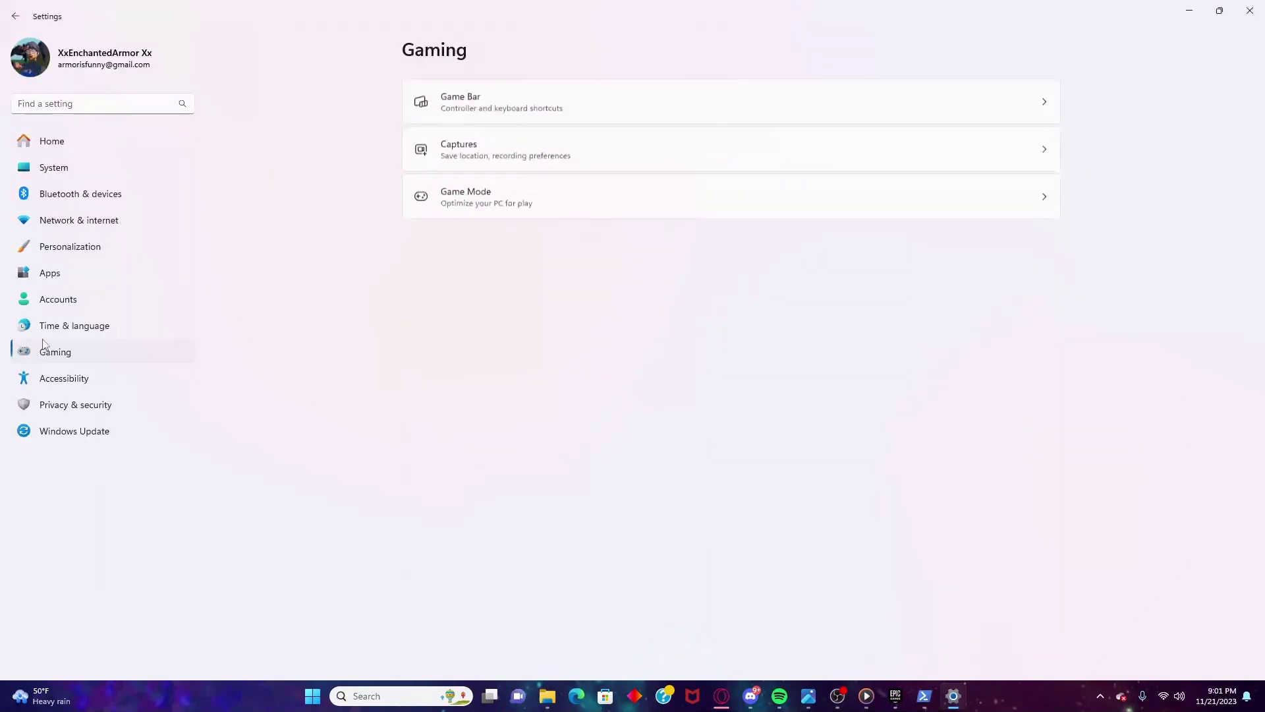
click(469, 195)
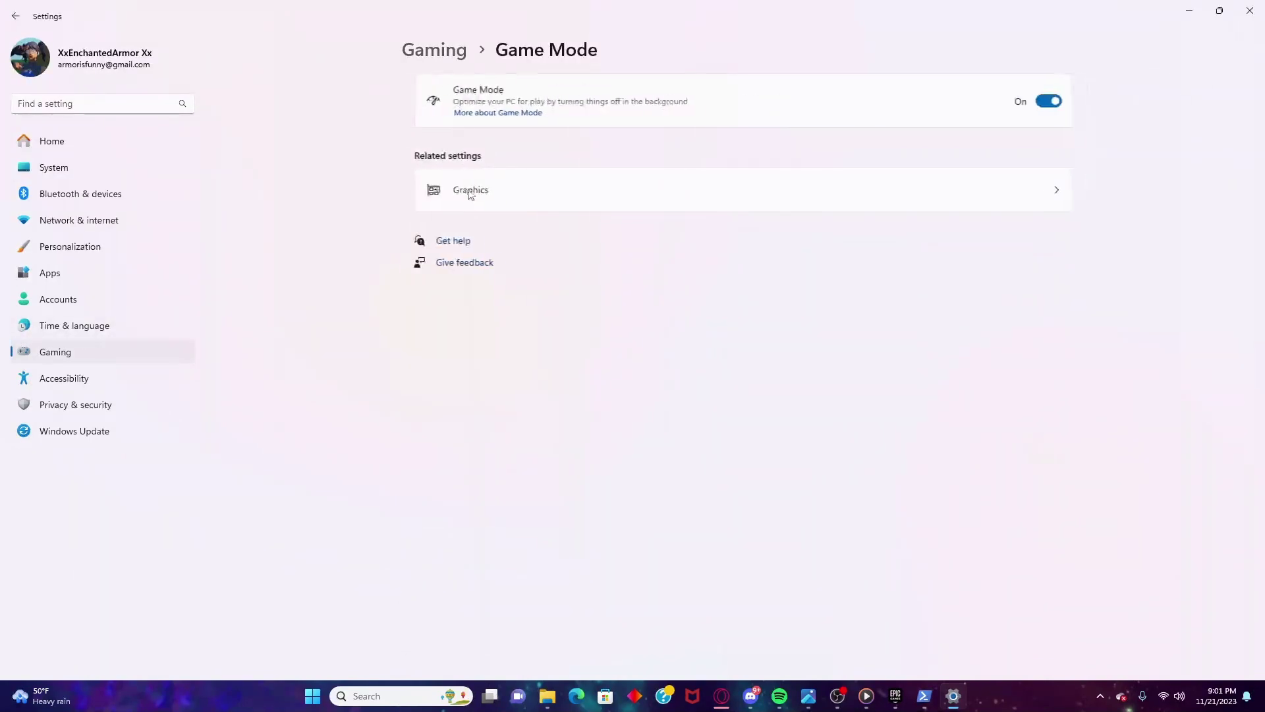
click(470, 191)
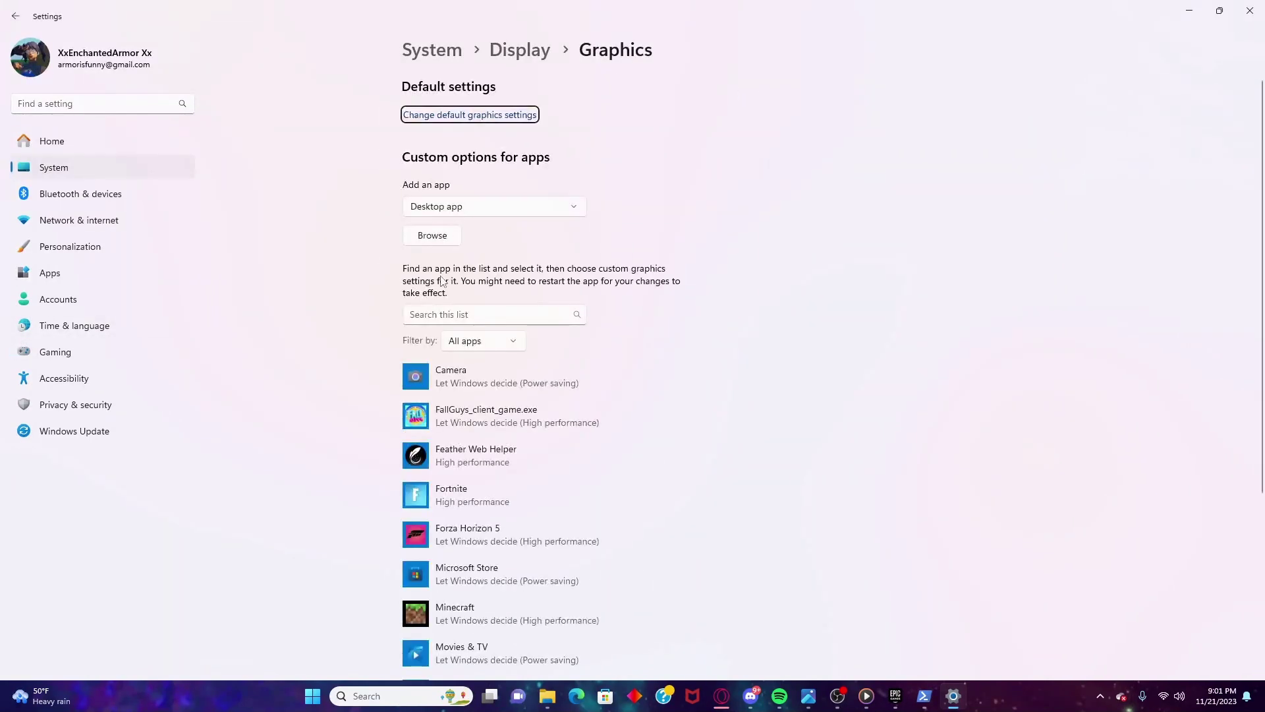
Add FortniteClient-Win64-Shipping.exe to the per-app graphics list.
click(425, 234)
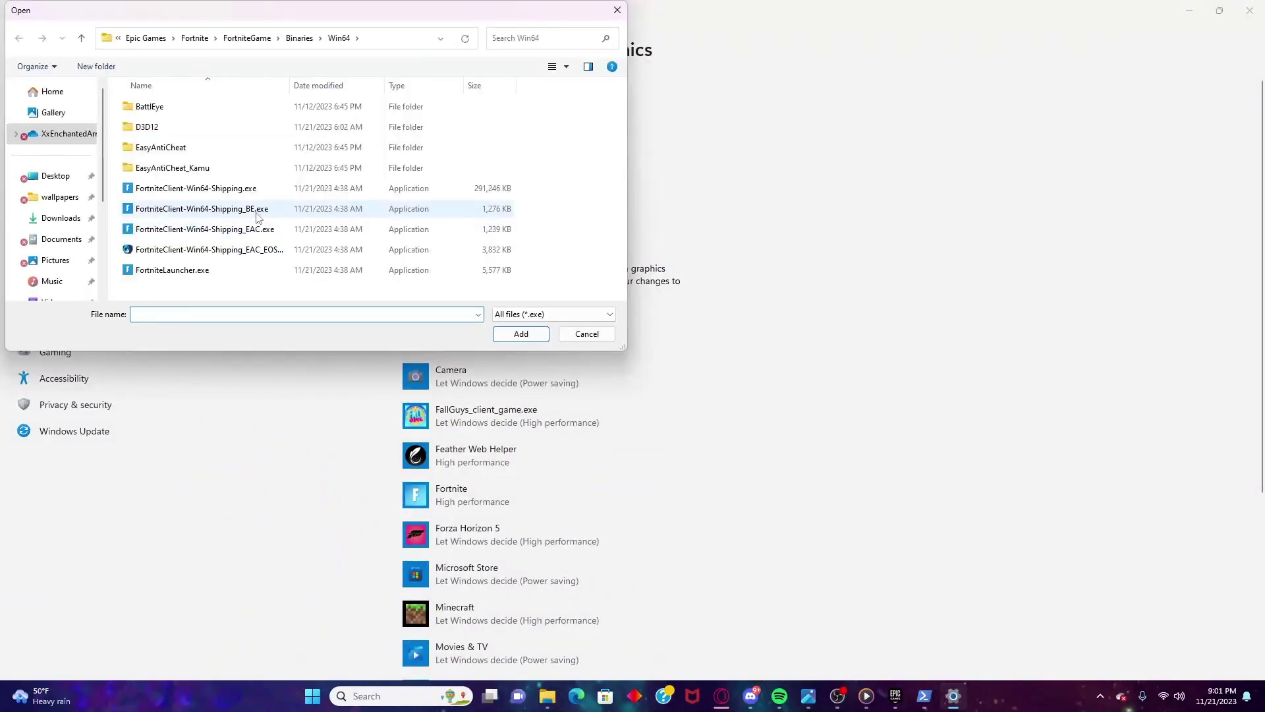
click(396, 40)
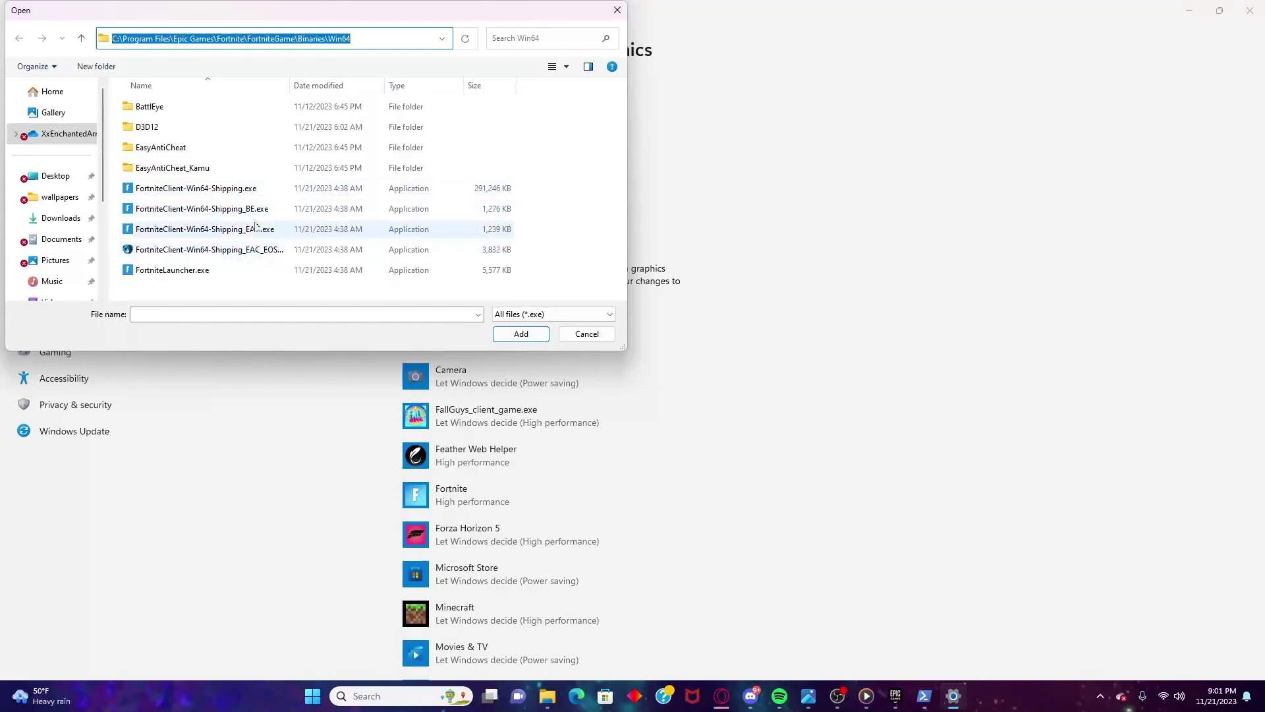
click(231, 190)
click(530, 333)
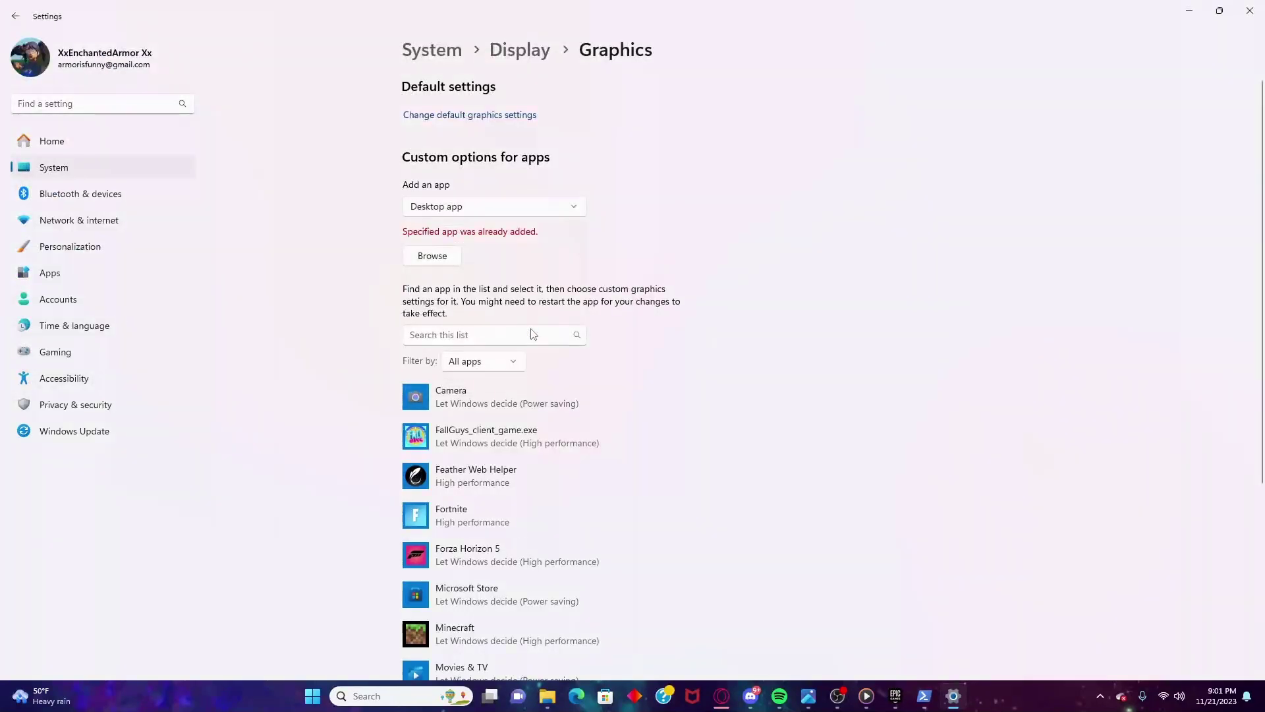
Confirm Fortnite's graphics preference is High performance on the RTX 3060, closing without changes.
click(527, 517)
click(596, 582)
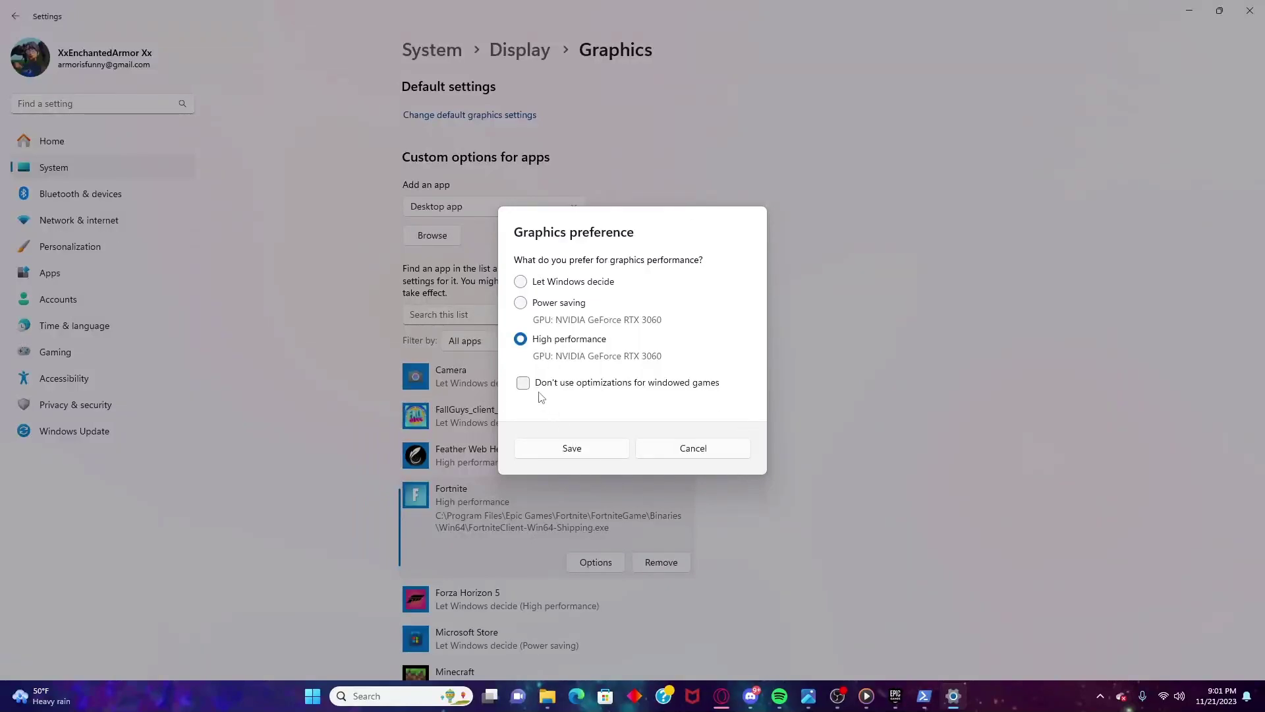
click(672, 455)
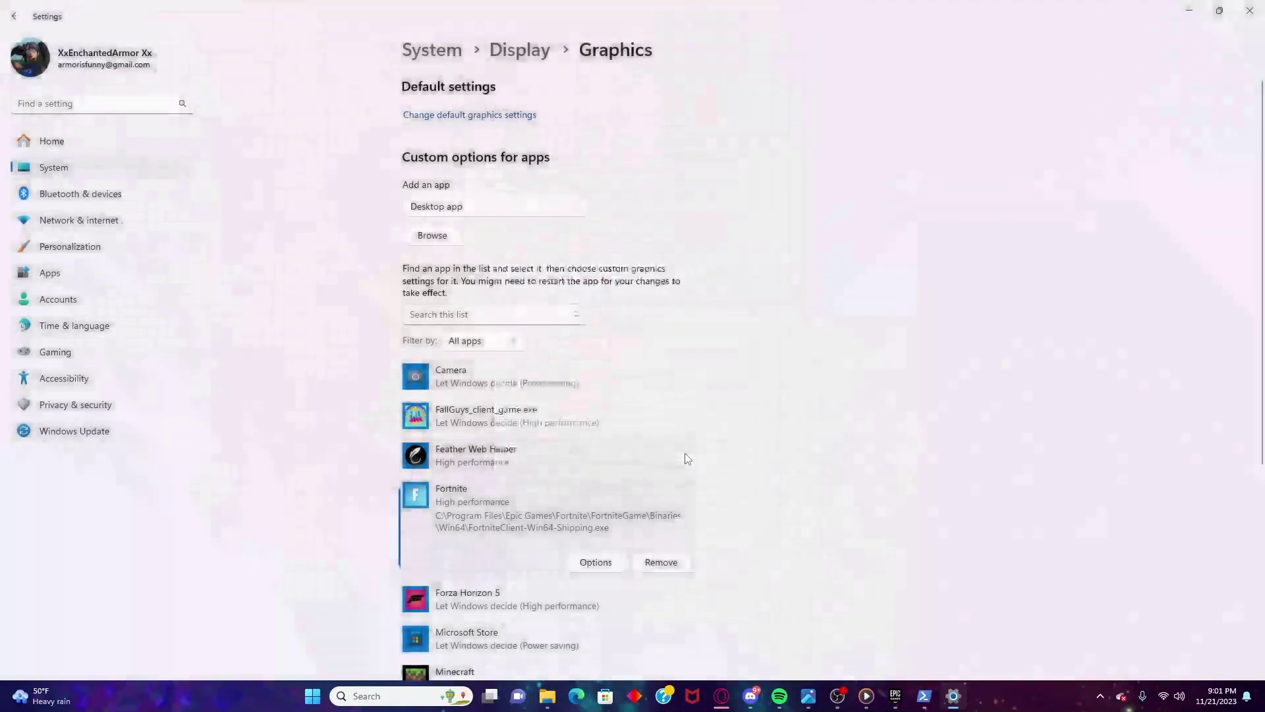
Look over the Game Bar settings and return to the Gaming page.
scroll(641, 475, down, 5)
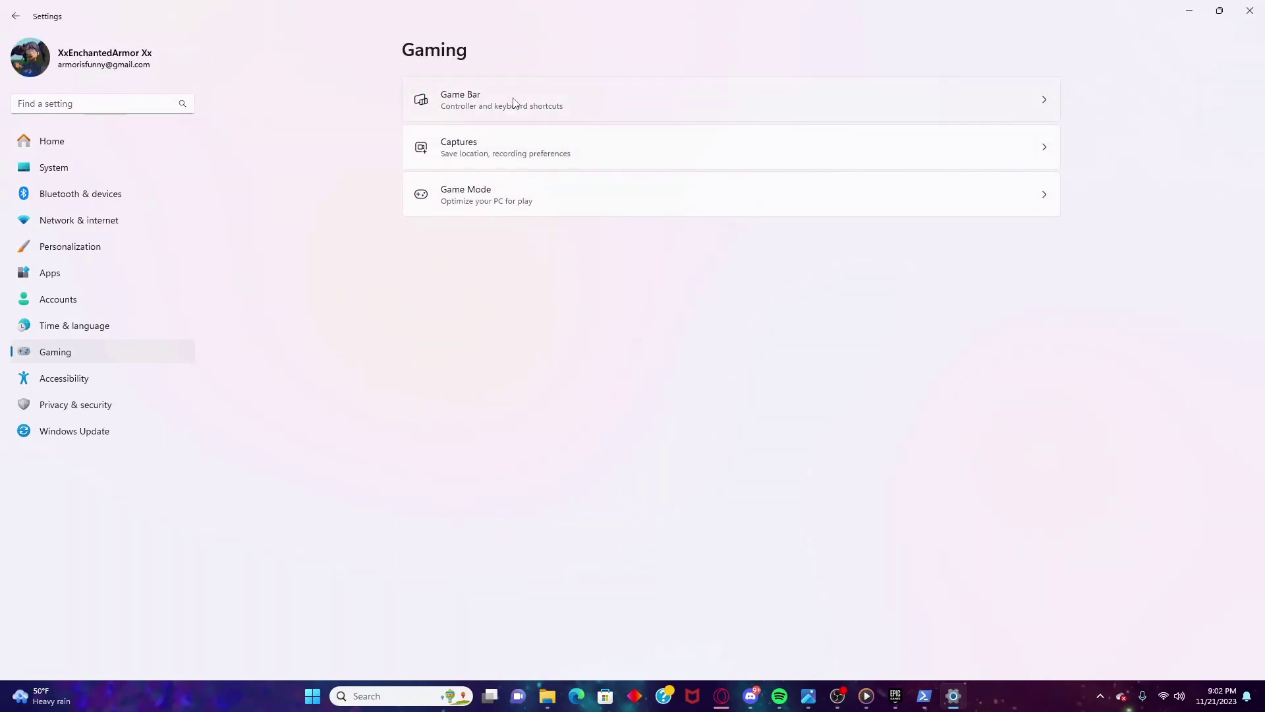
click(514, 103)
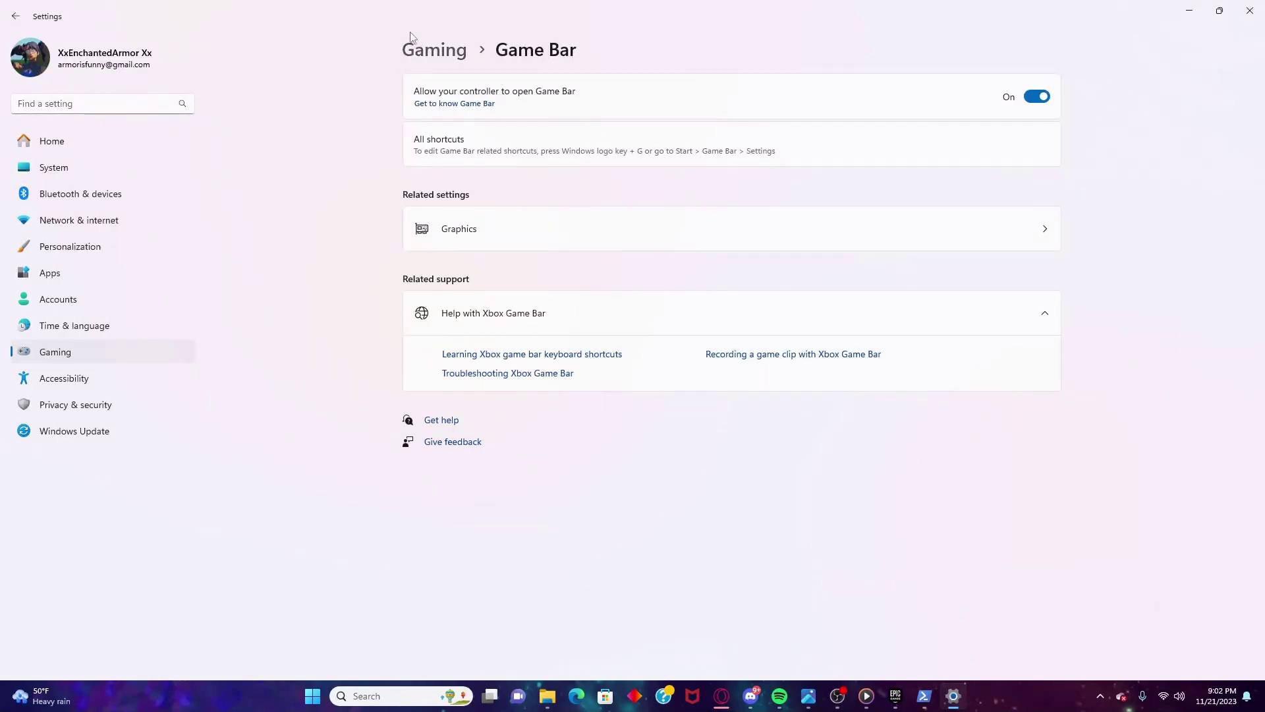
click(435, 50)
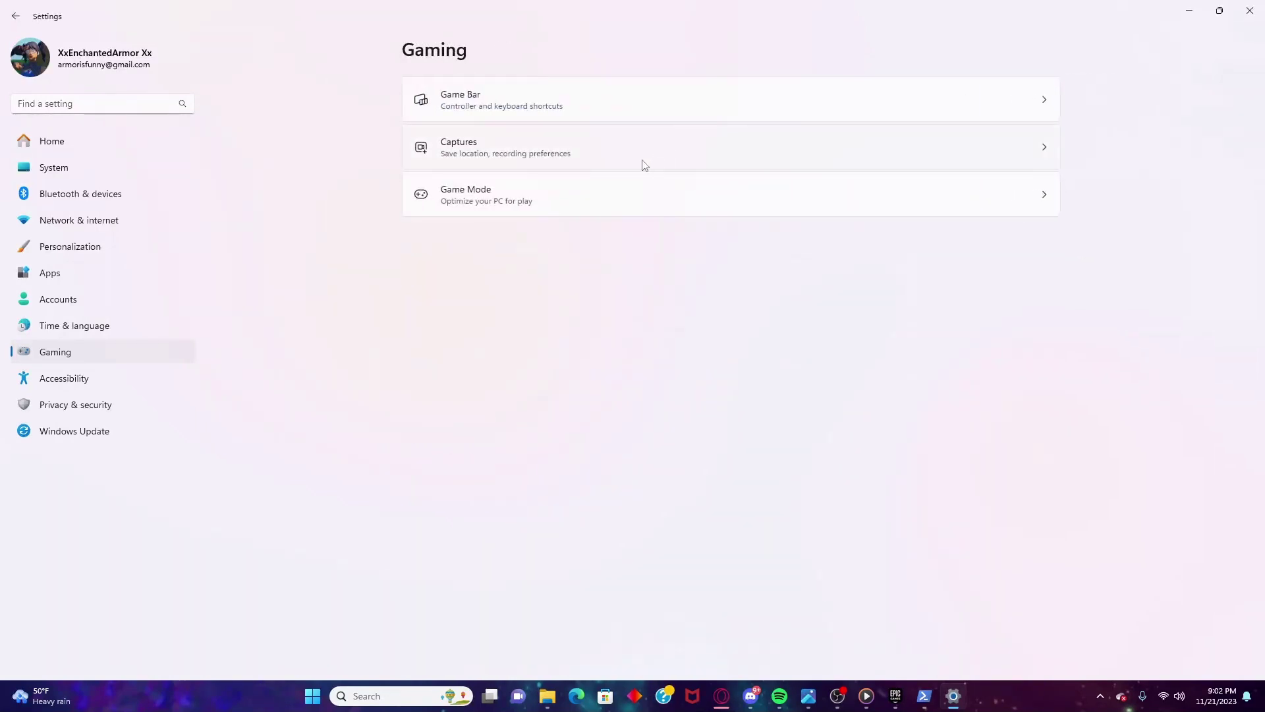
Check the Captures video frame rate options unchanged, then return to the Gaming overview.
click(662, 136)
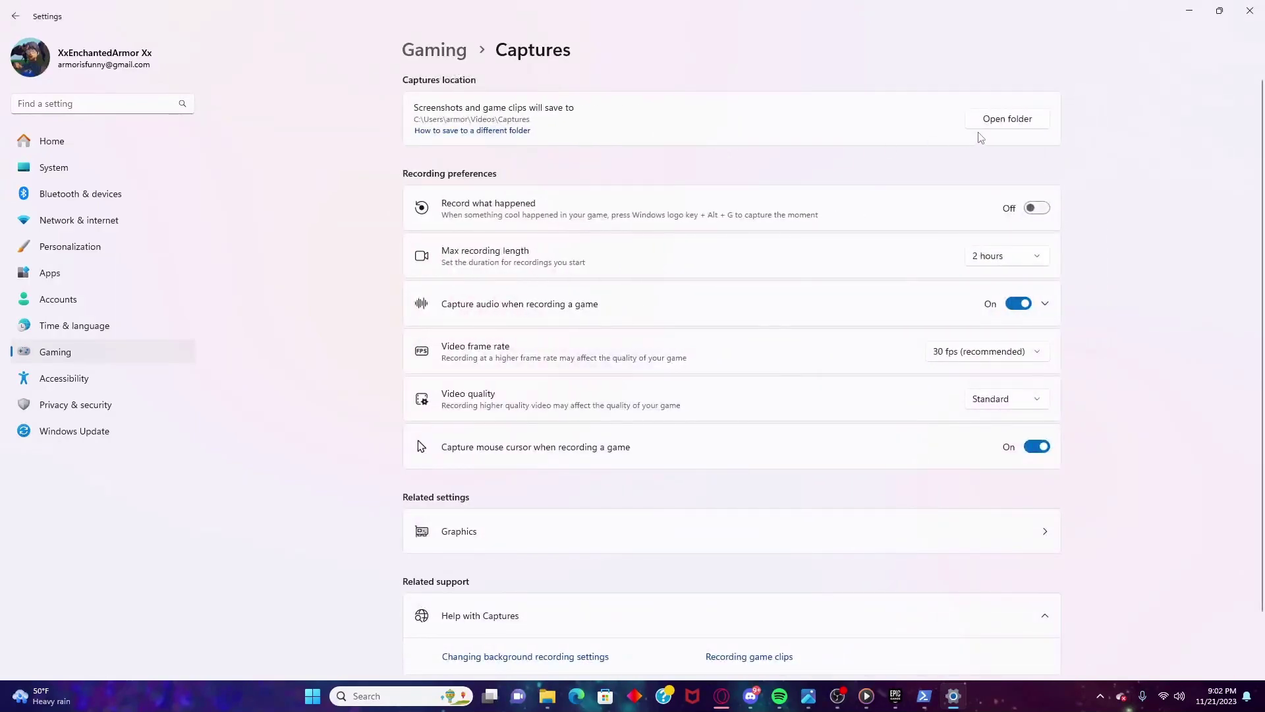
click(1026, 351)
scroll(1054, 455, down, 2)
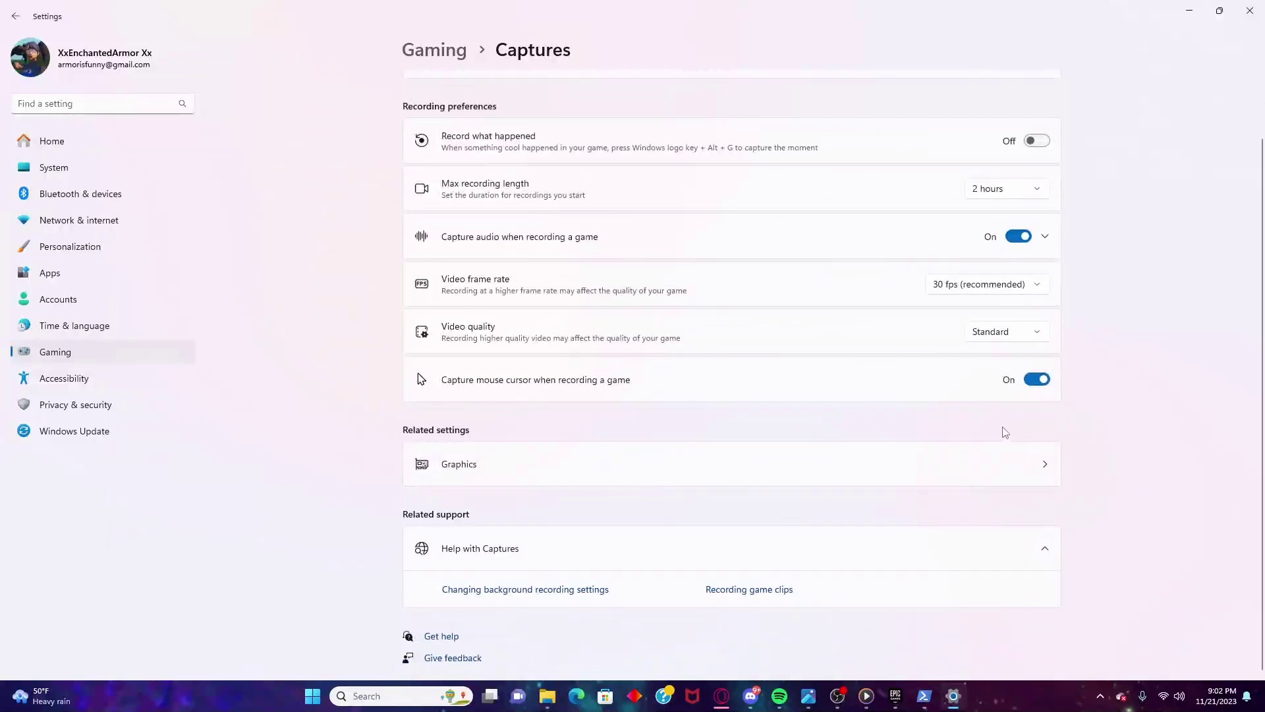
scroll(982, 421, up, 1)
scroll(883, 396, down, 1)
scroll(692, 339, up, 1)
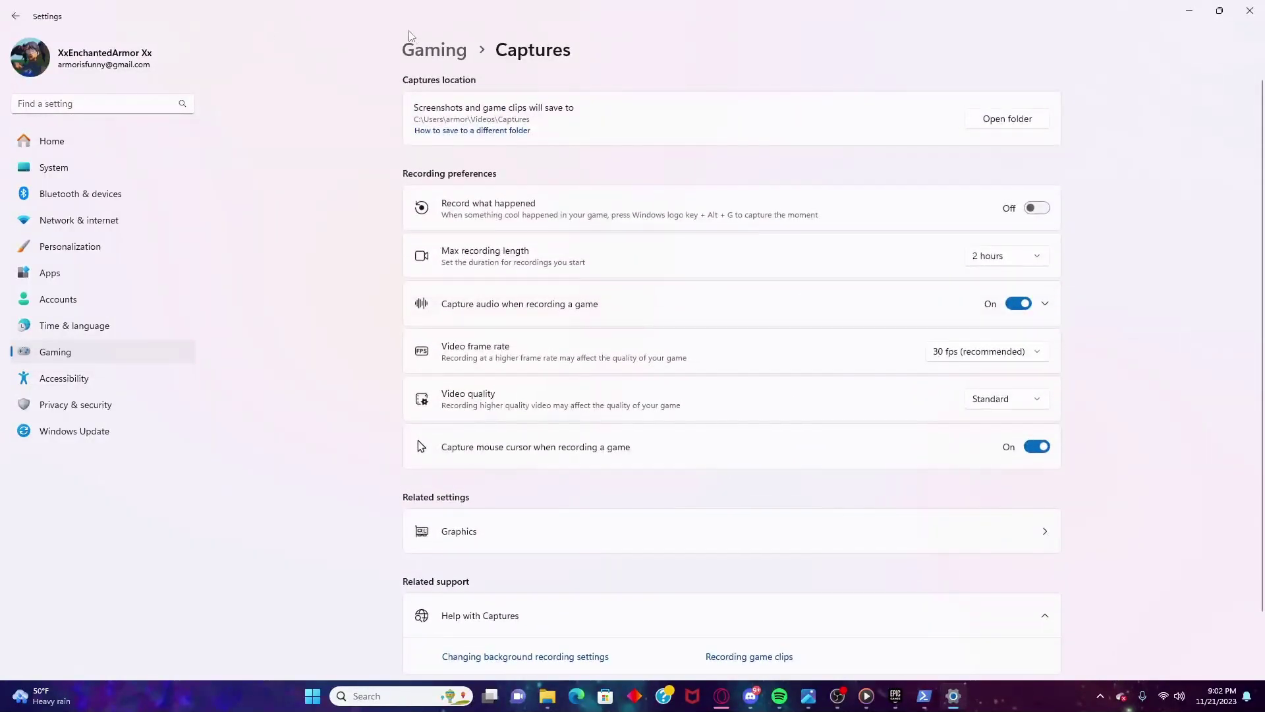
click(414, 48)
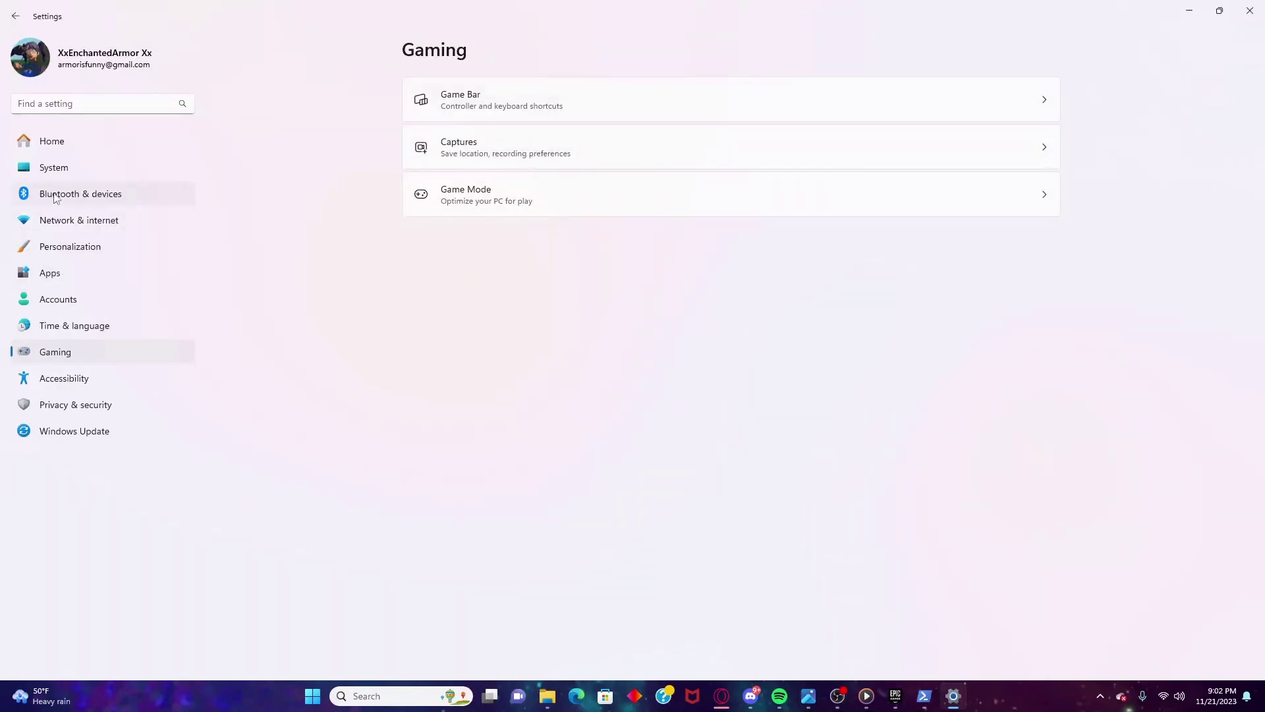
Go to the Apps > Startup list in Windows Settings.
click(66, 172)
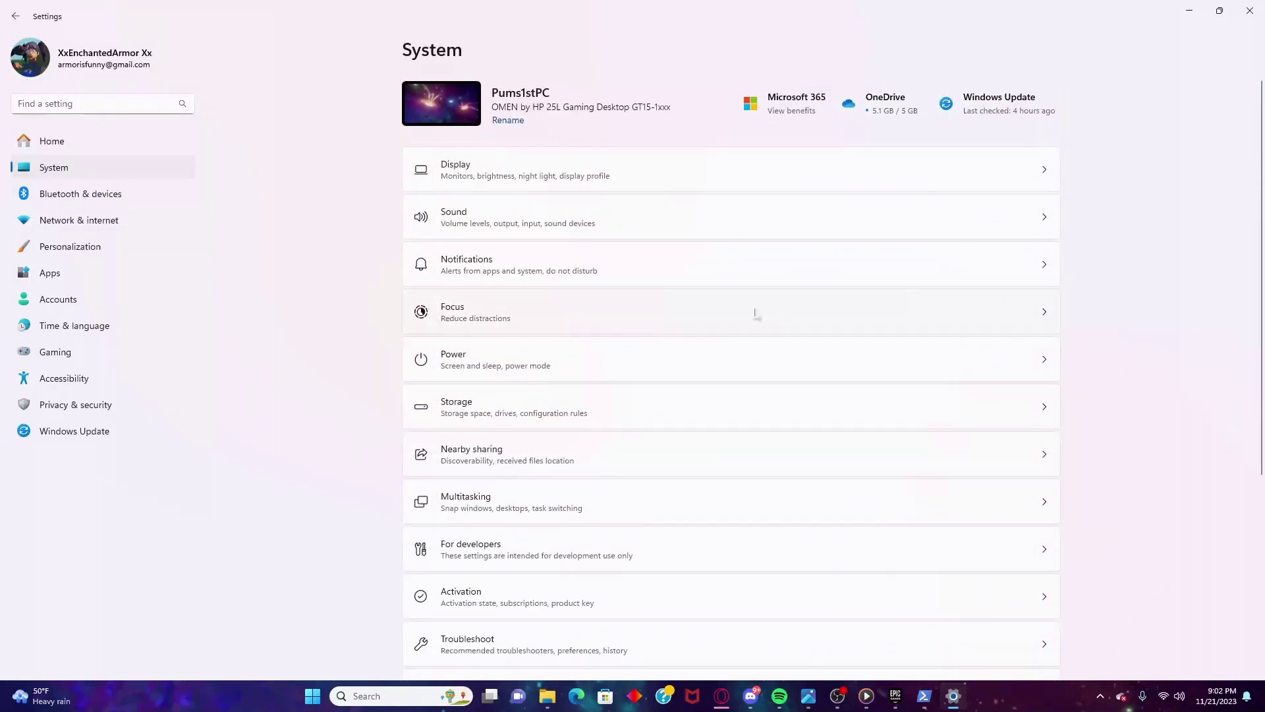
scroll(527, 224, down, 4)
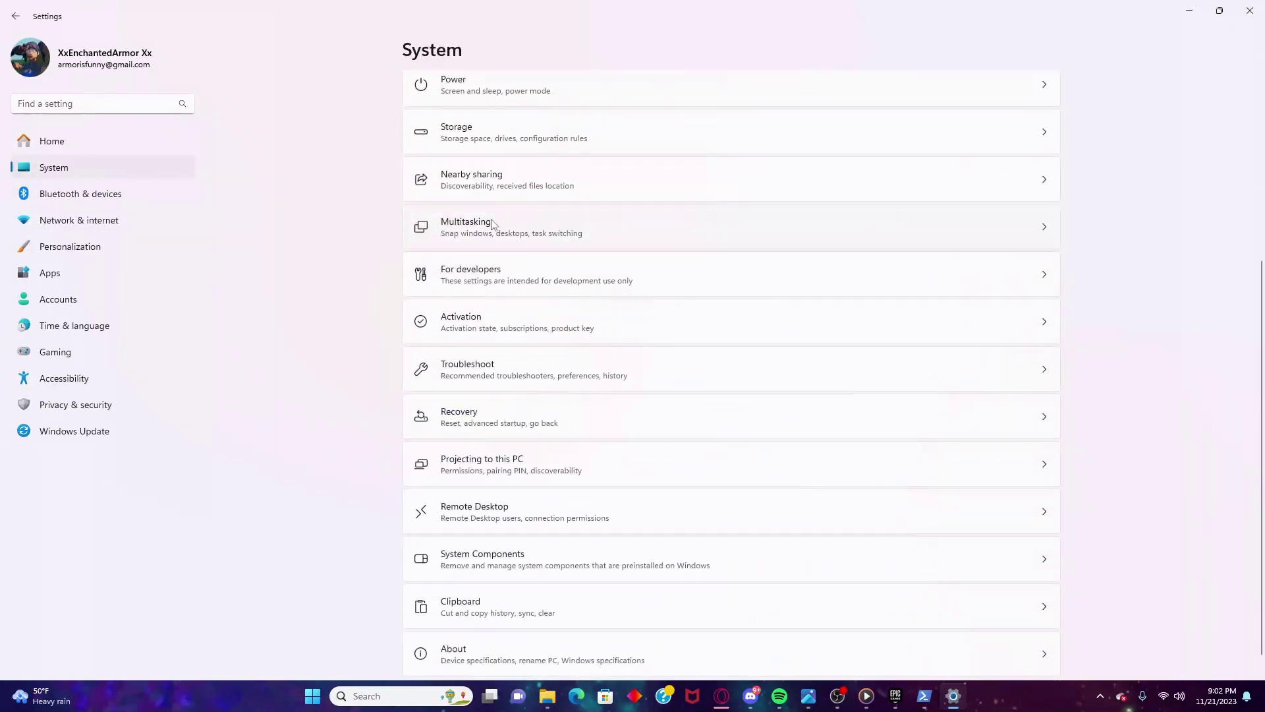
scroll(486, 217, up, 1)
scroll(488, 217, down, 1)
scroll(485, 333, up, 3)
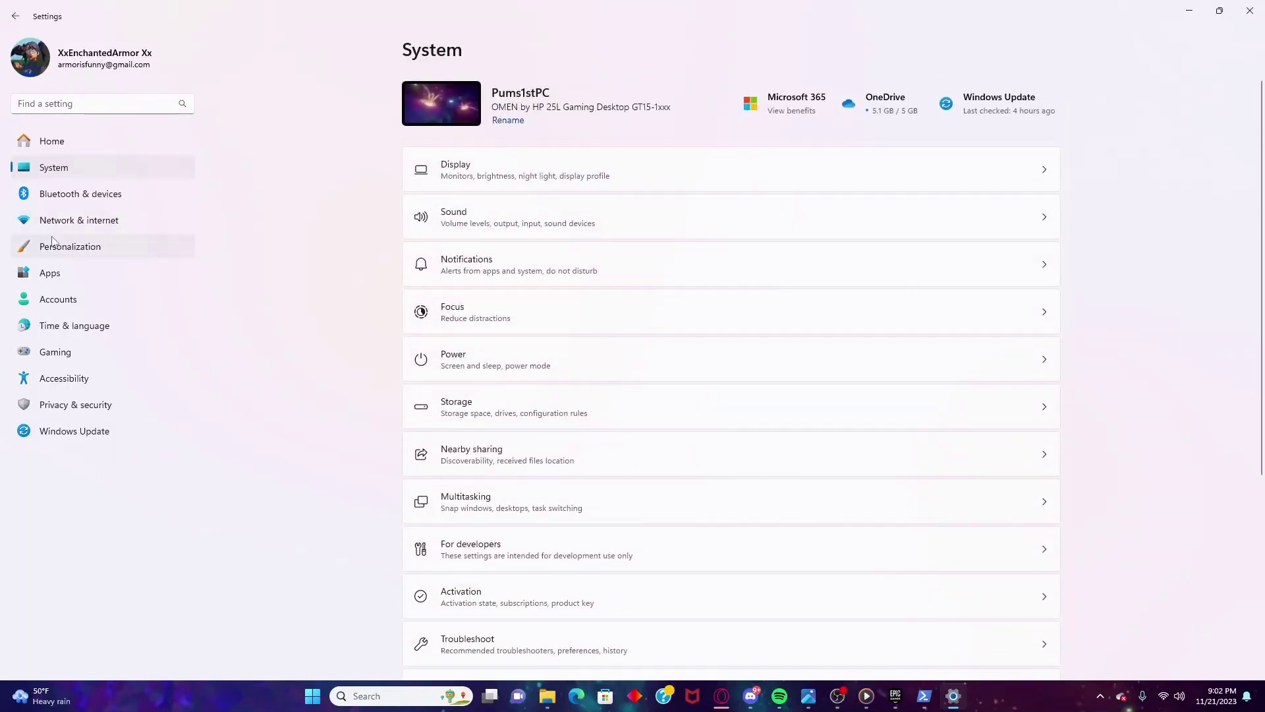
click(51, 273)
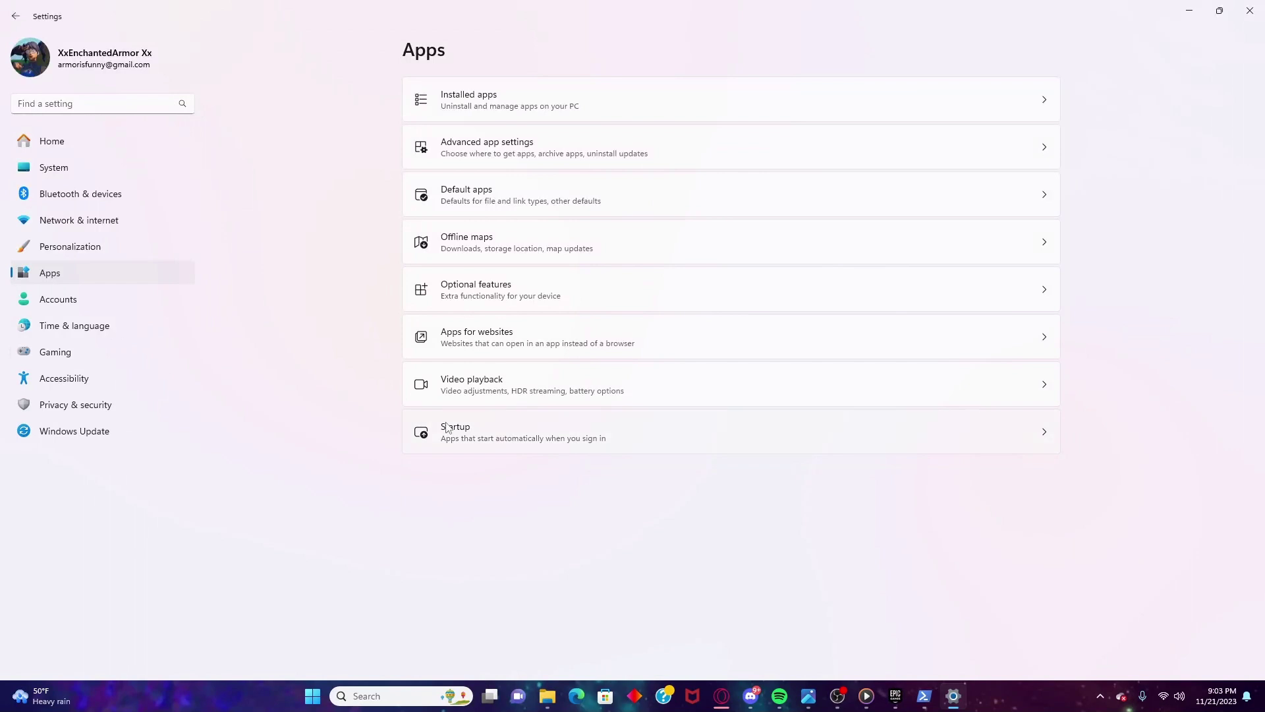
click(463, 432)
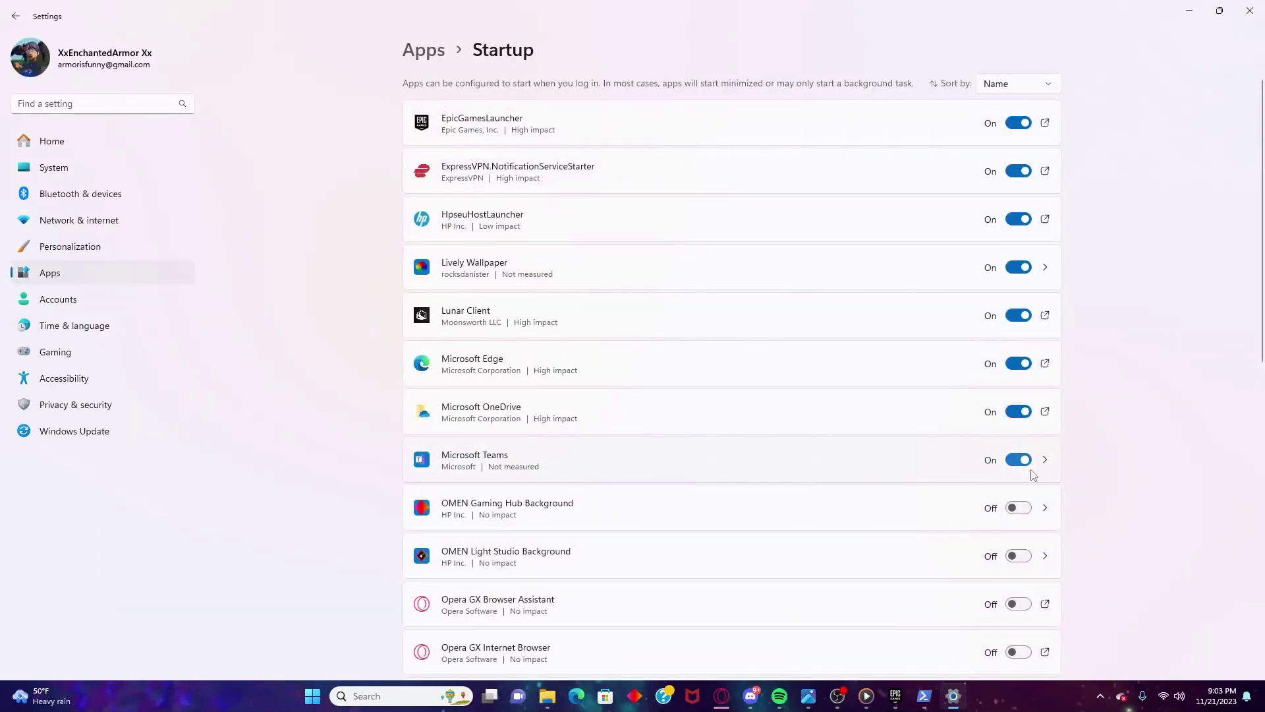
Turn off startup for Teams, OneDrive, Edge, HpseuHostLauncher, ExpressVPN and EpicGamesLauncher.
click(1008, 456)
click(1012, 411)
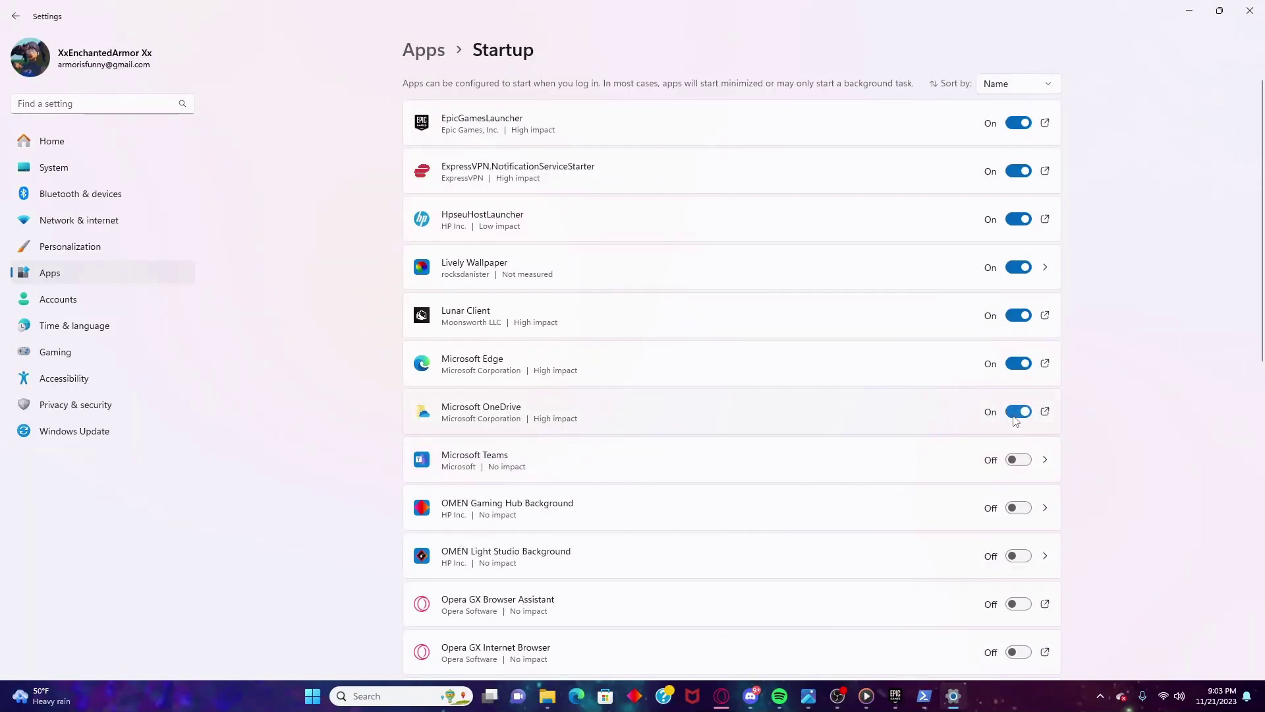
click(1015, 363)
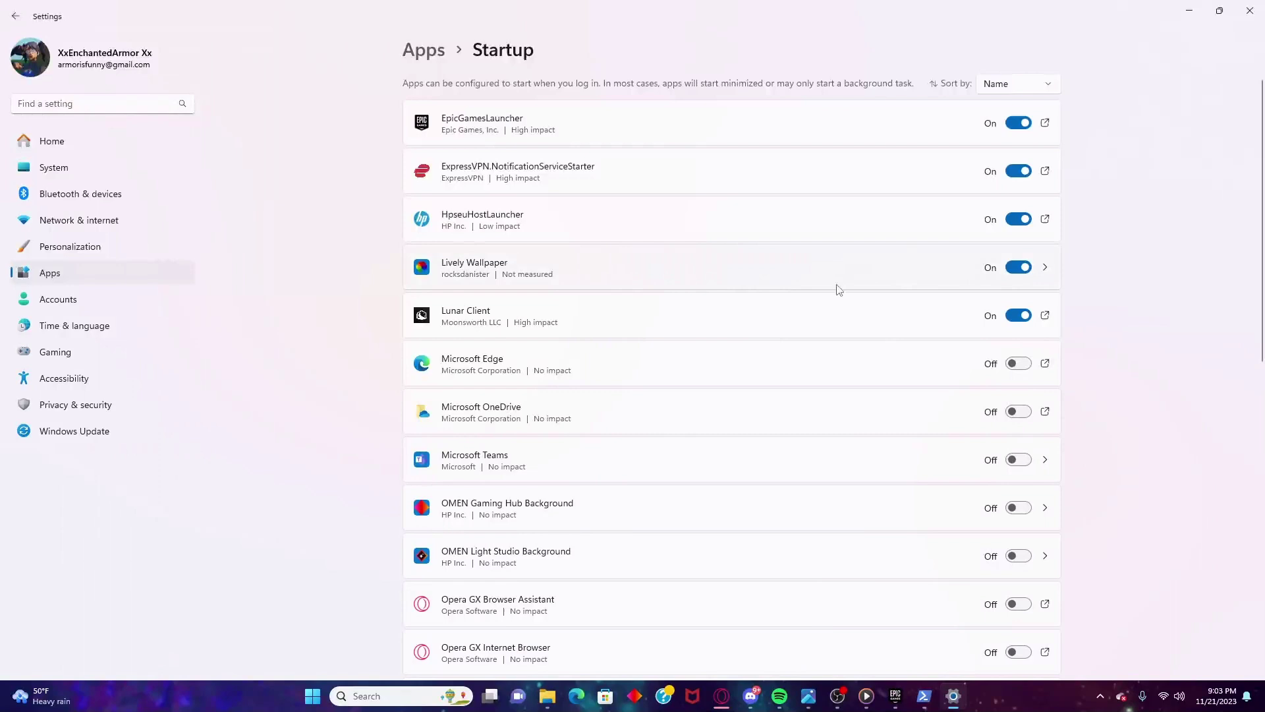
click(1018, 219)
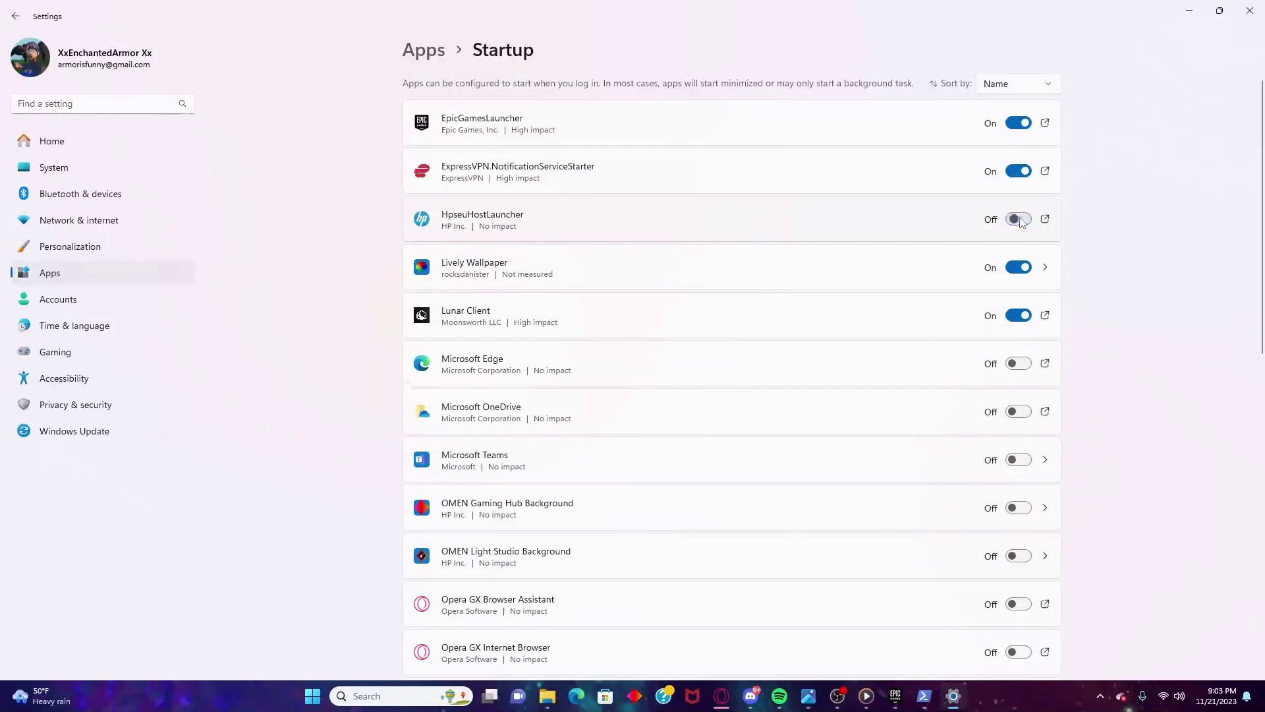
click(1018, 171)
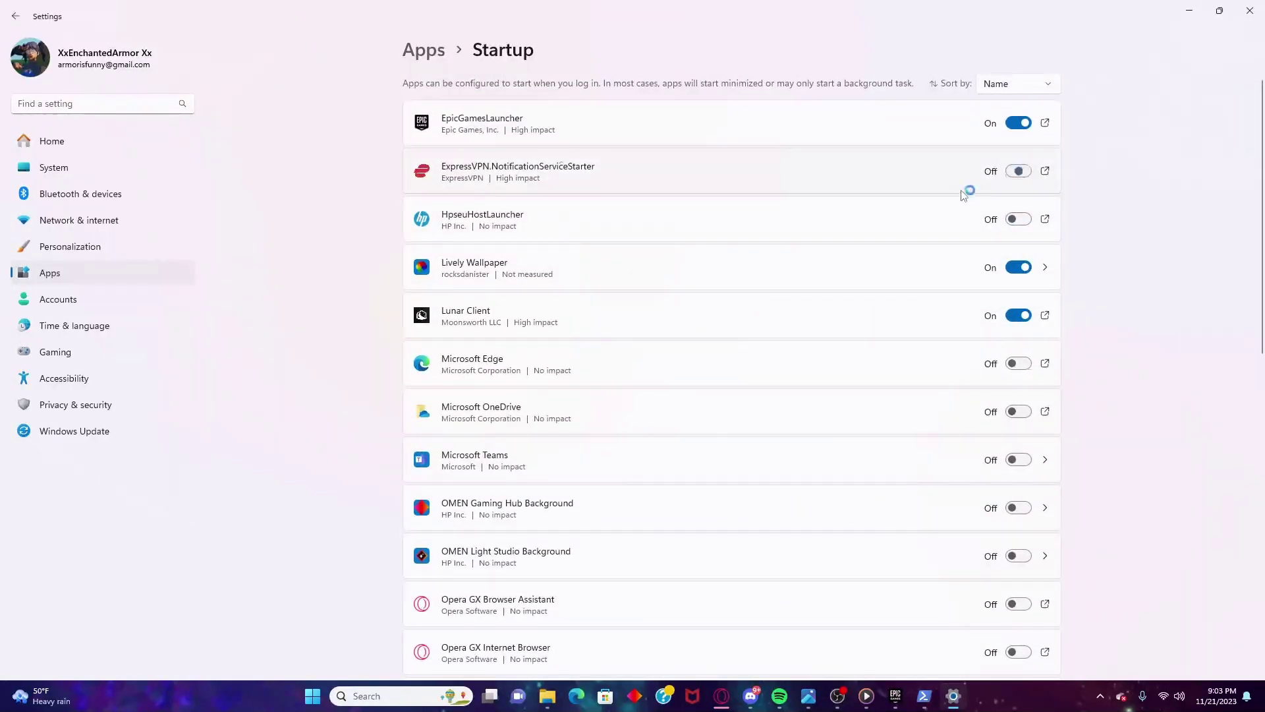
click(1018, 123)
Turn off startup for Riot Client, Spotify, Steam and myHP System Tray.
scroll(855, 211, down, 5)
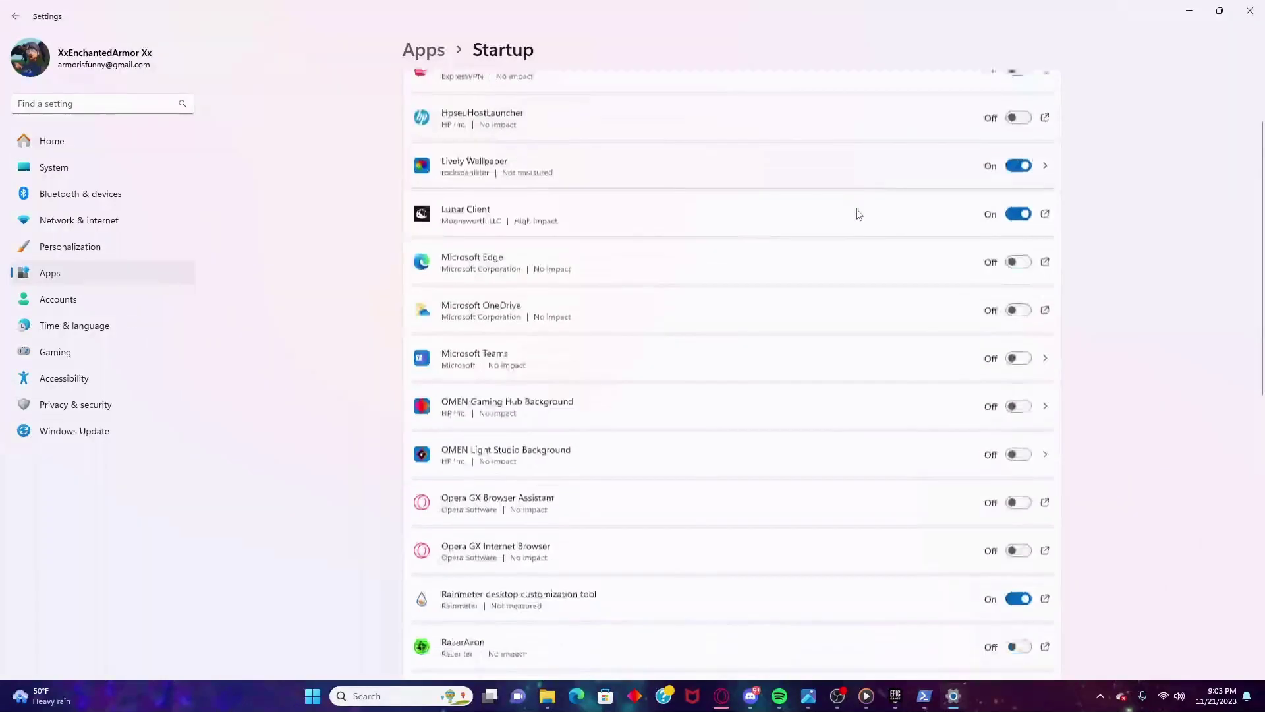
click(1018, 478)
click(1018, 526)
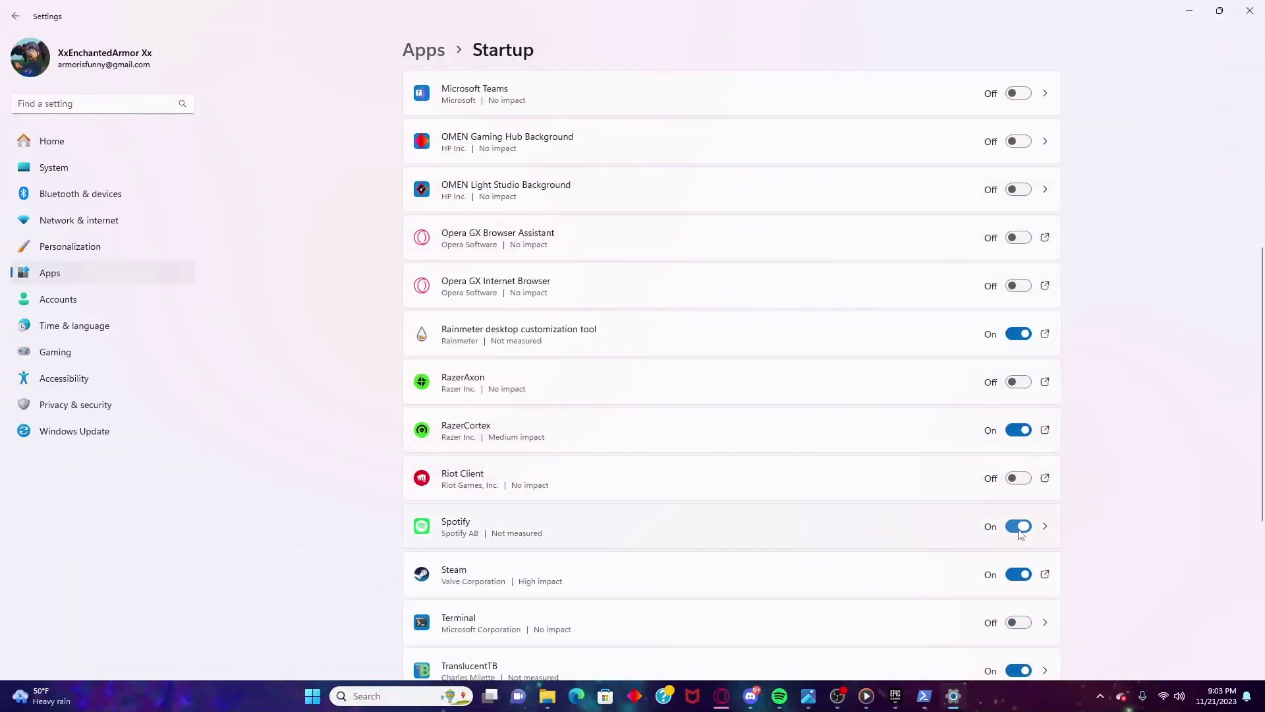
click(1020, 574)
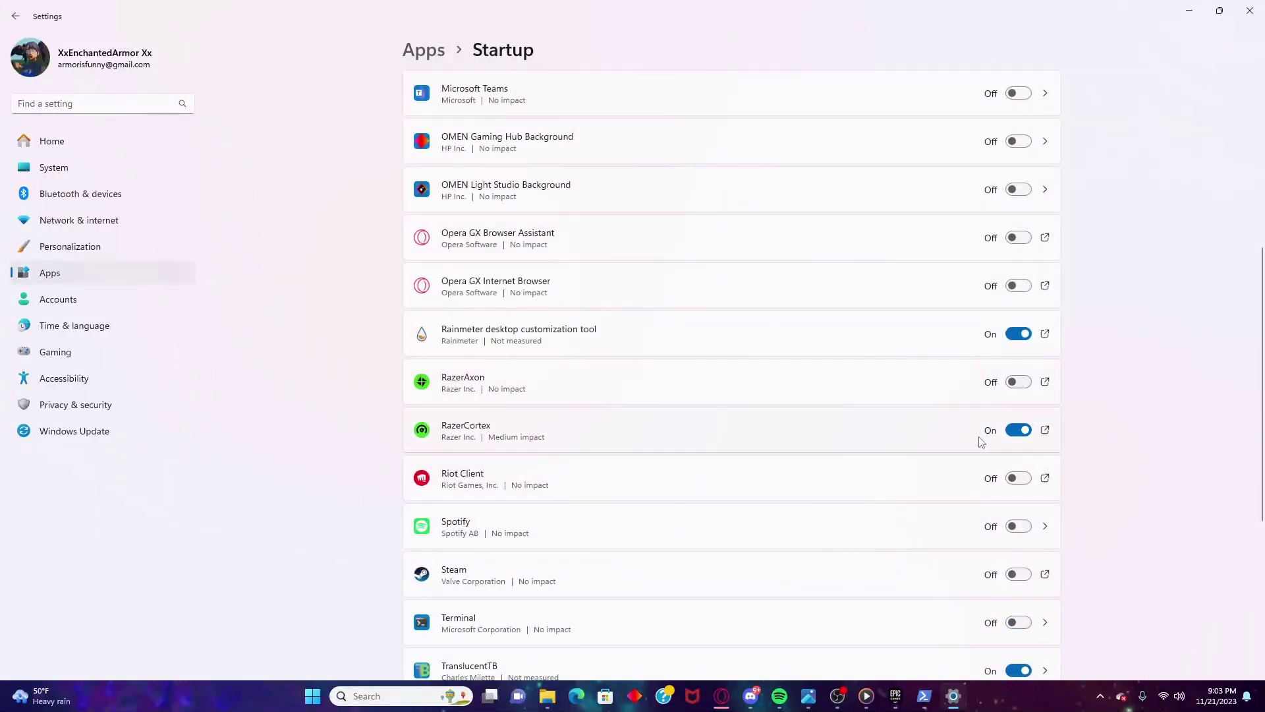
scroll(947, 341, down, 3)
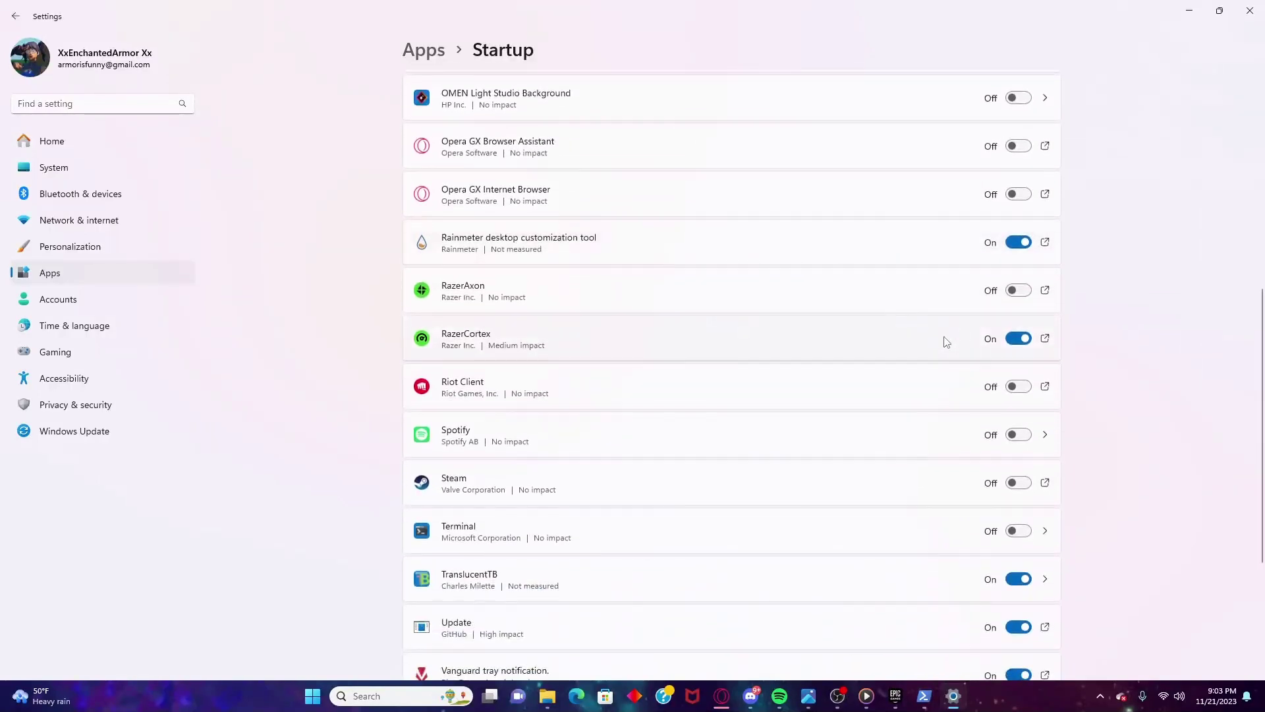
scroll(797, 355, down, 5)
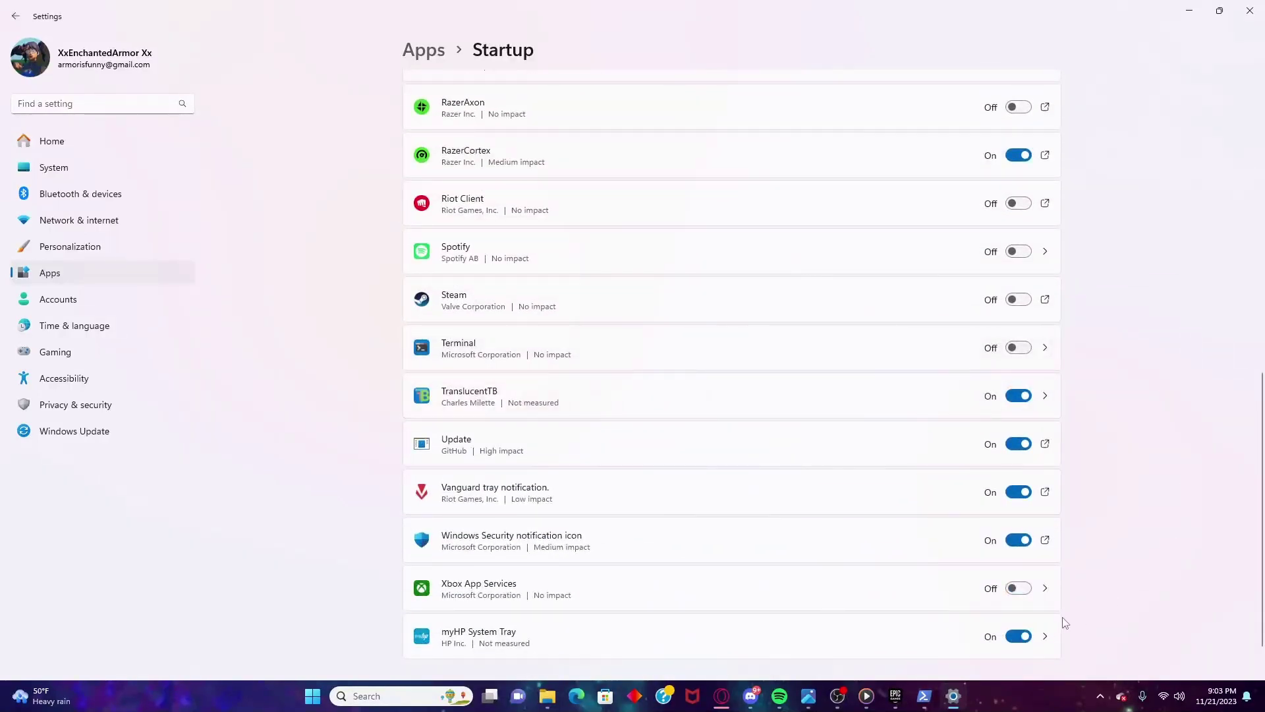
click(1019, 636)
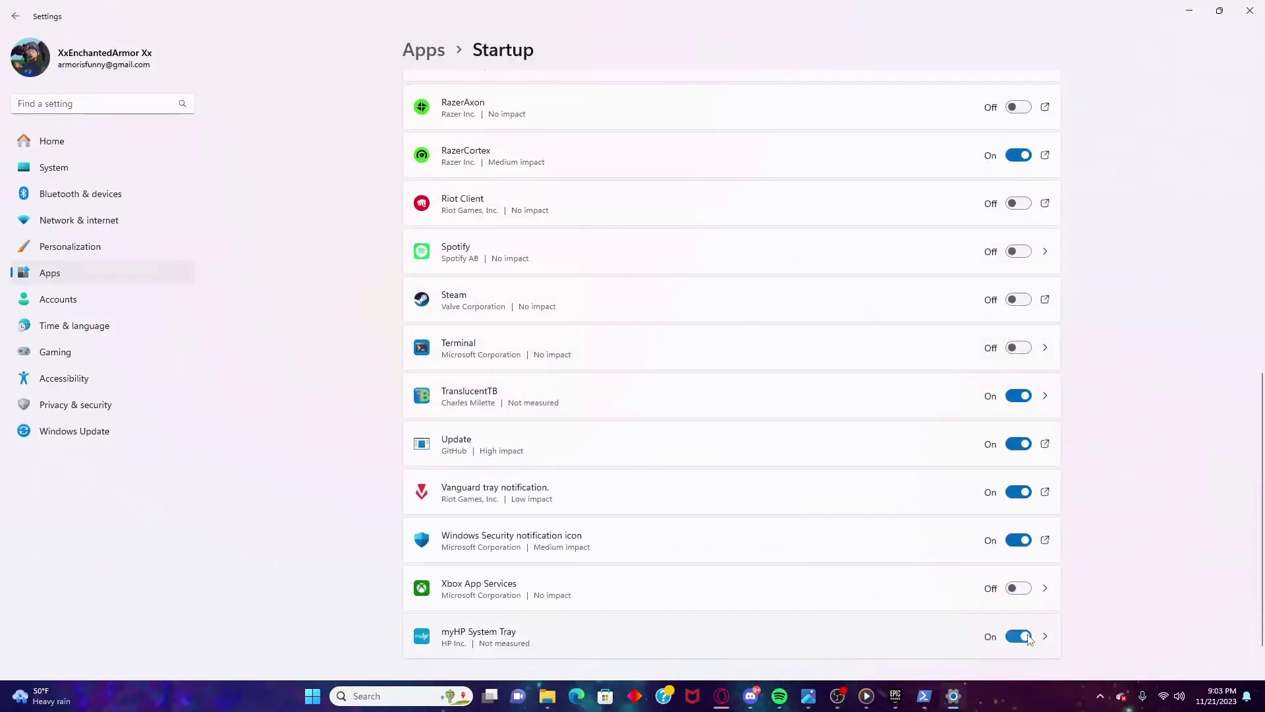
Try to disable the Windows Security startup entry.
click(1018, 539)
click(1045, 539)
click(1190, 238)
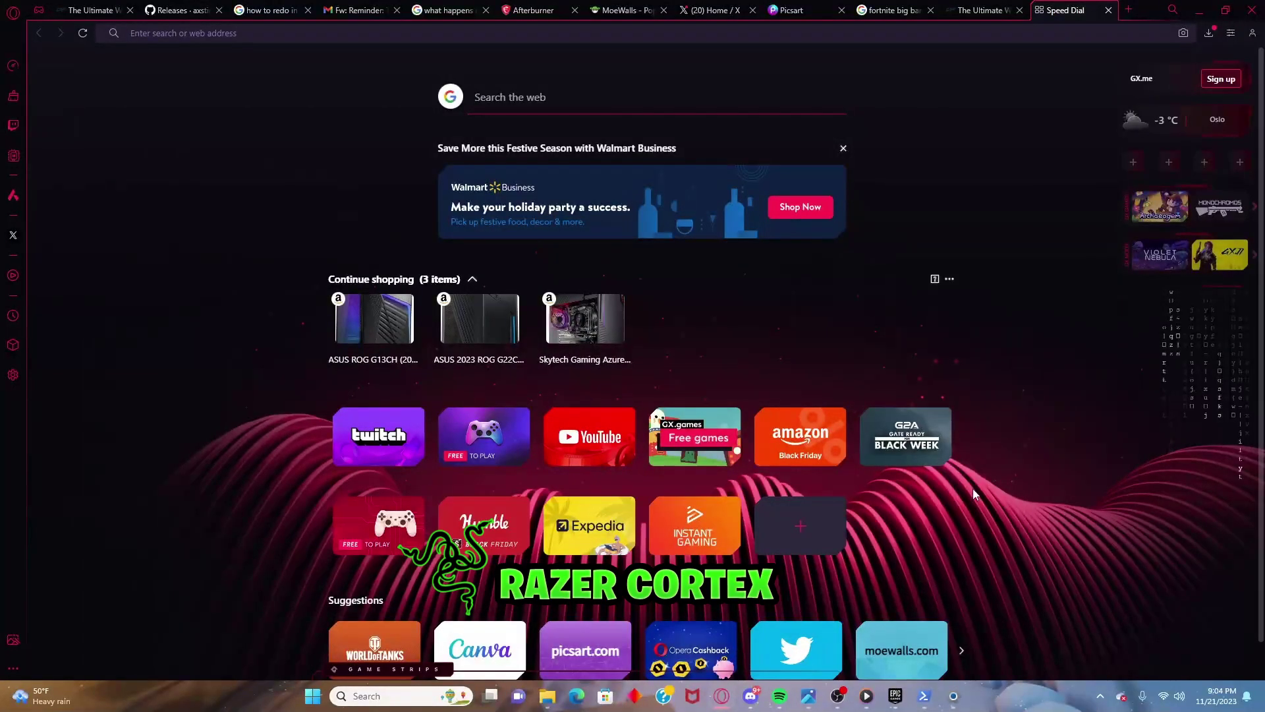
Search 'razer cortex download' in Opera GX and open the razer.com/cortex page.
text(razer)
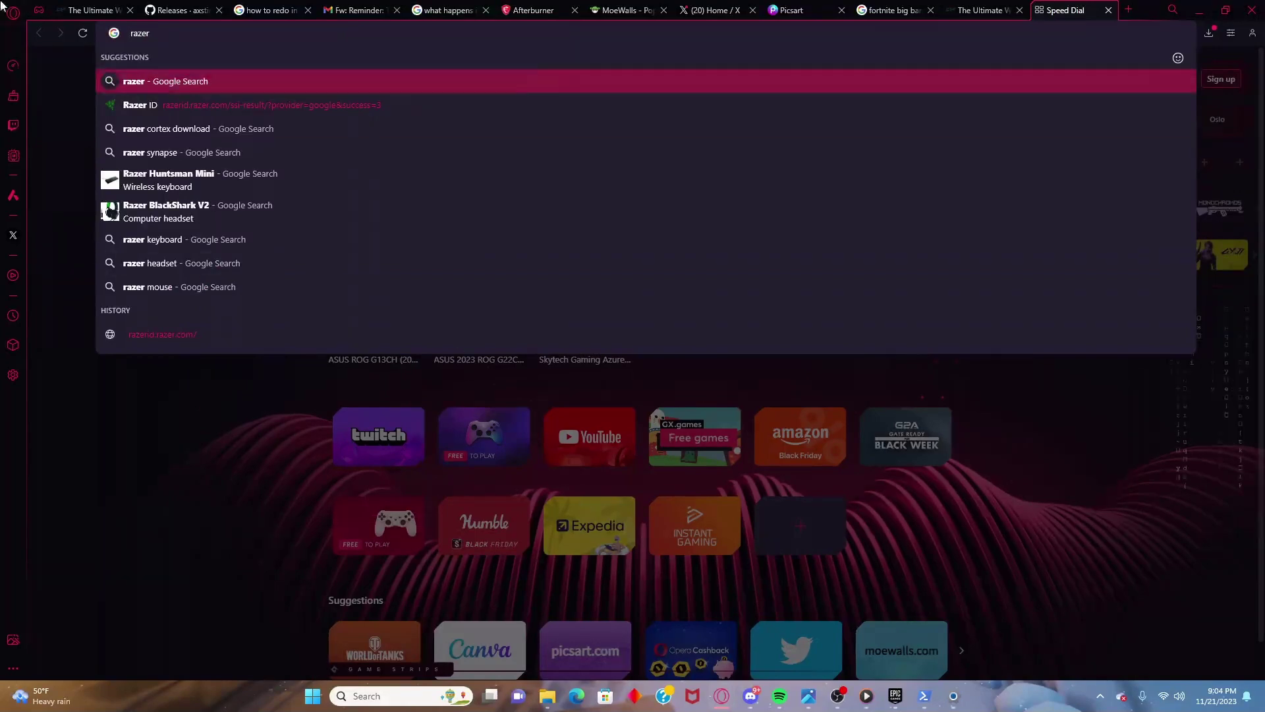
click(175, 128)
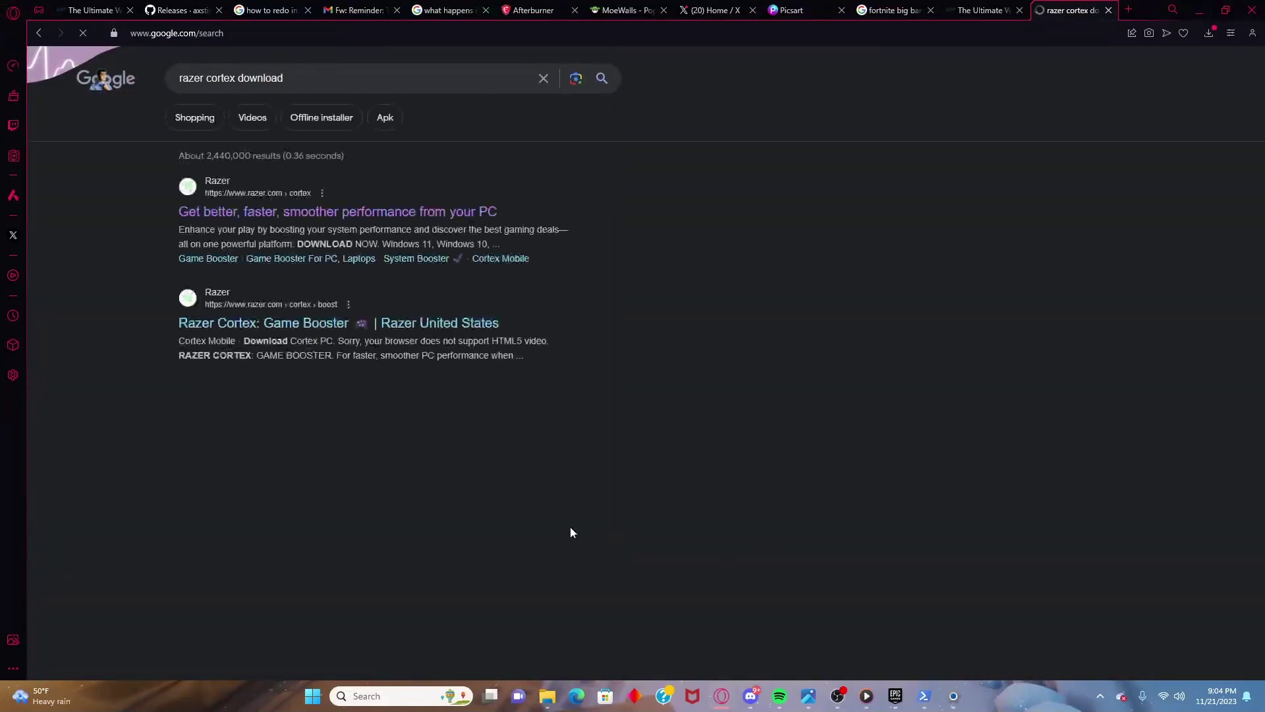
click(275, 213)
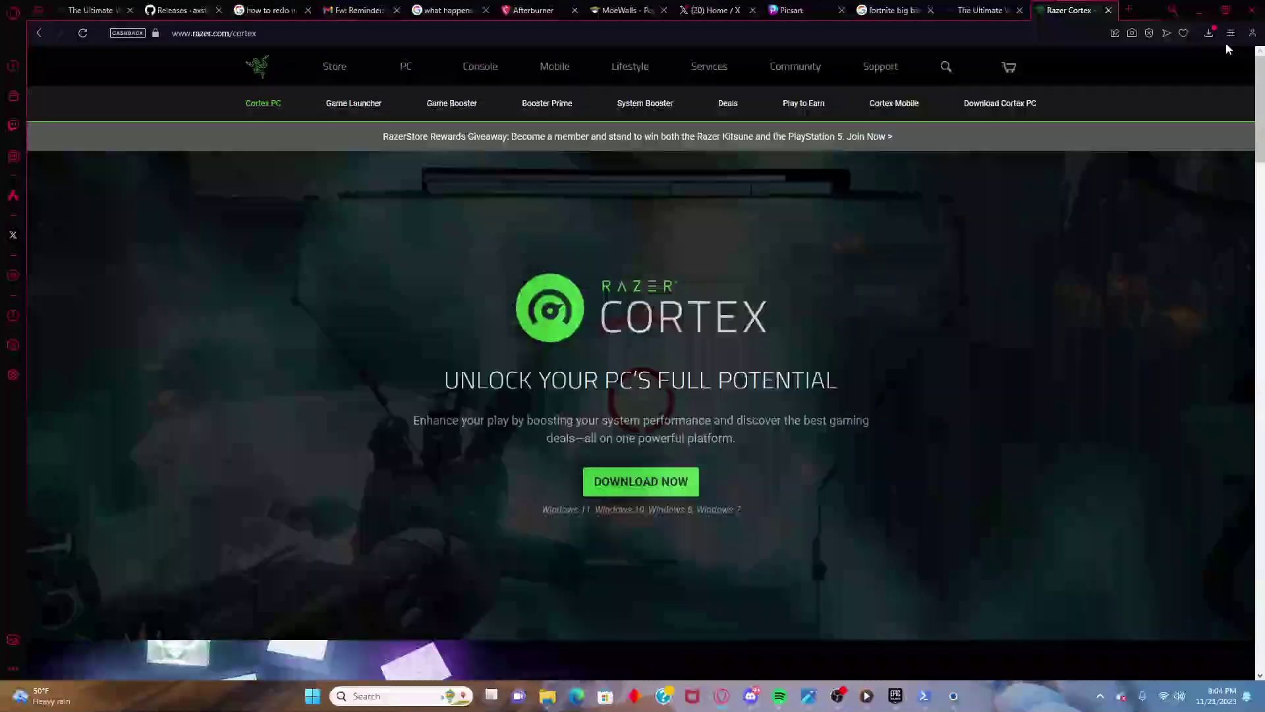
key(Return)
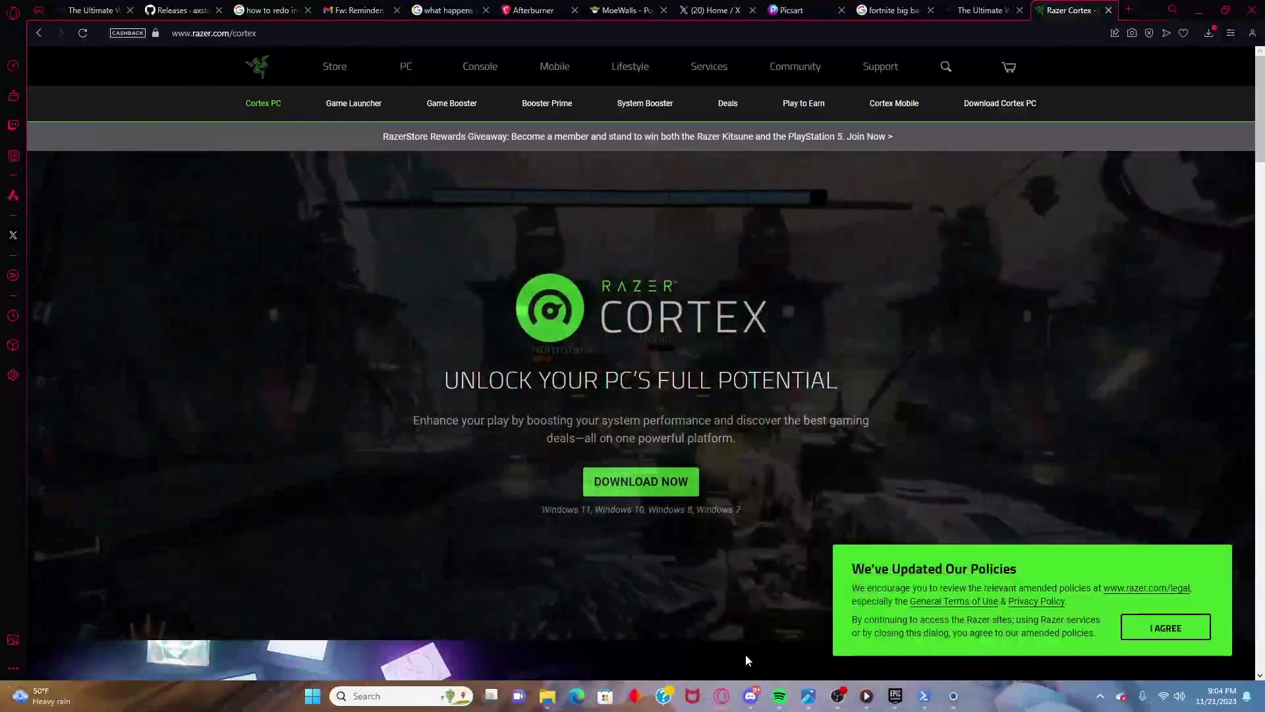
key(super)
Launch Razer Cortex, browse My Library, and open Game Booster showing 21 items to optimize.
text(ra)
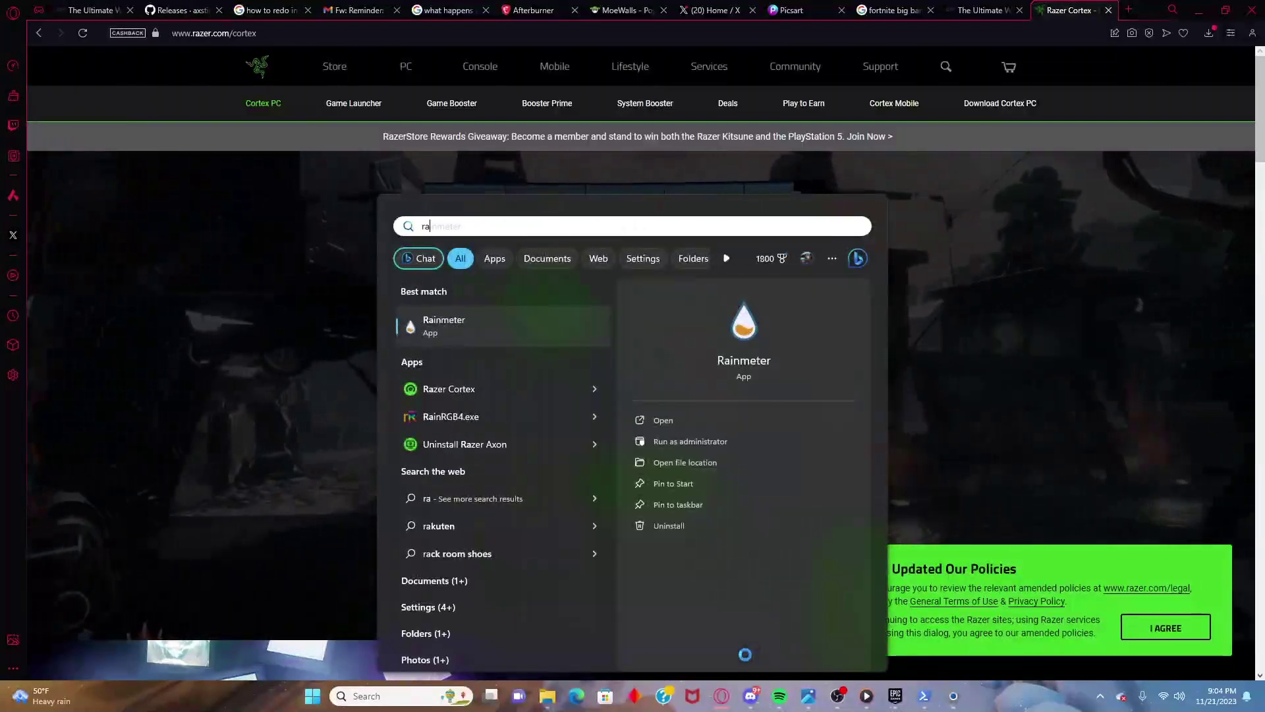
text(z)
key(Escape)
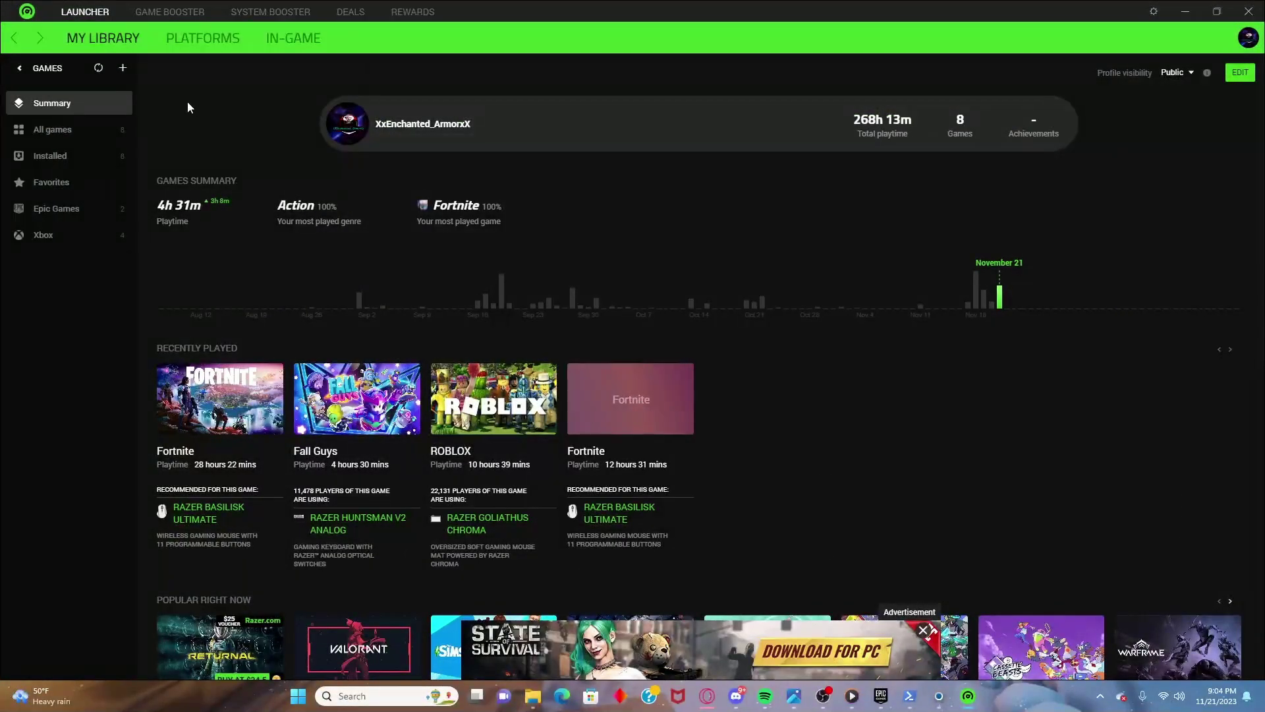
click(53, 129)
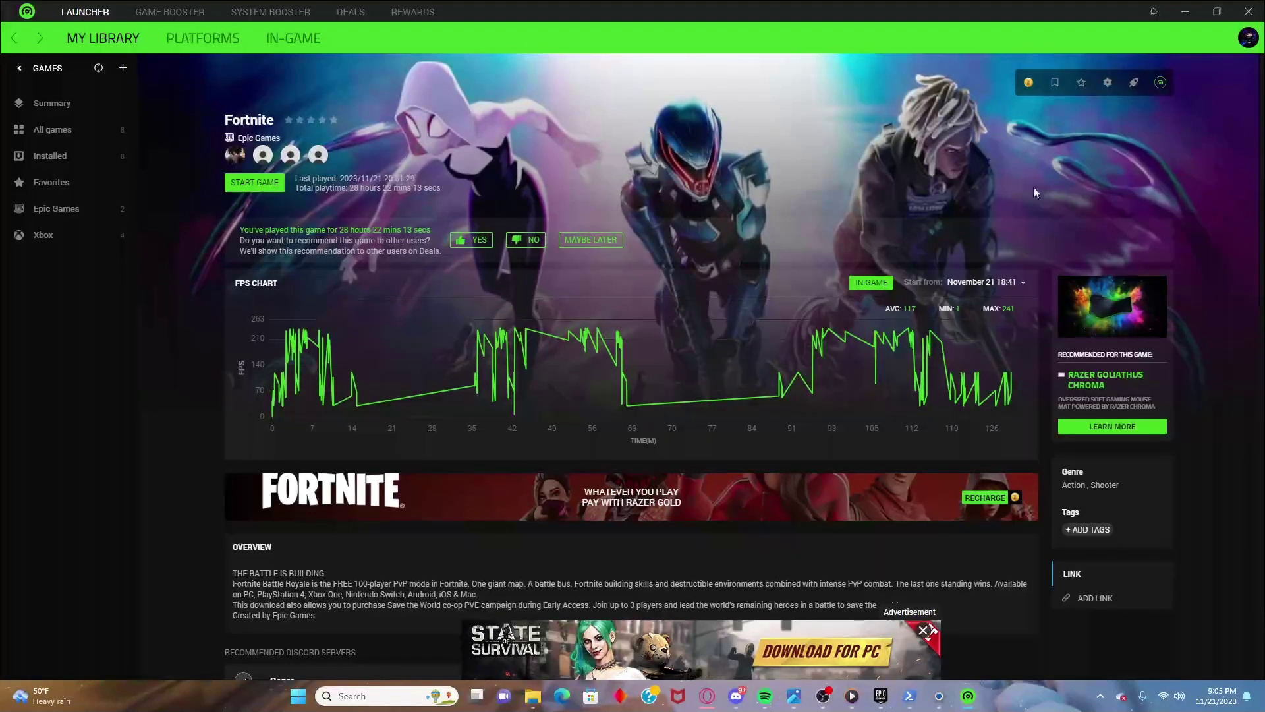
scroll(1015, 234, down, 1)
scroll(579, 132, up, 1)
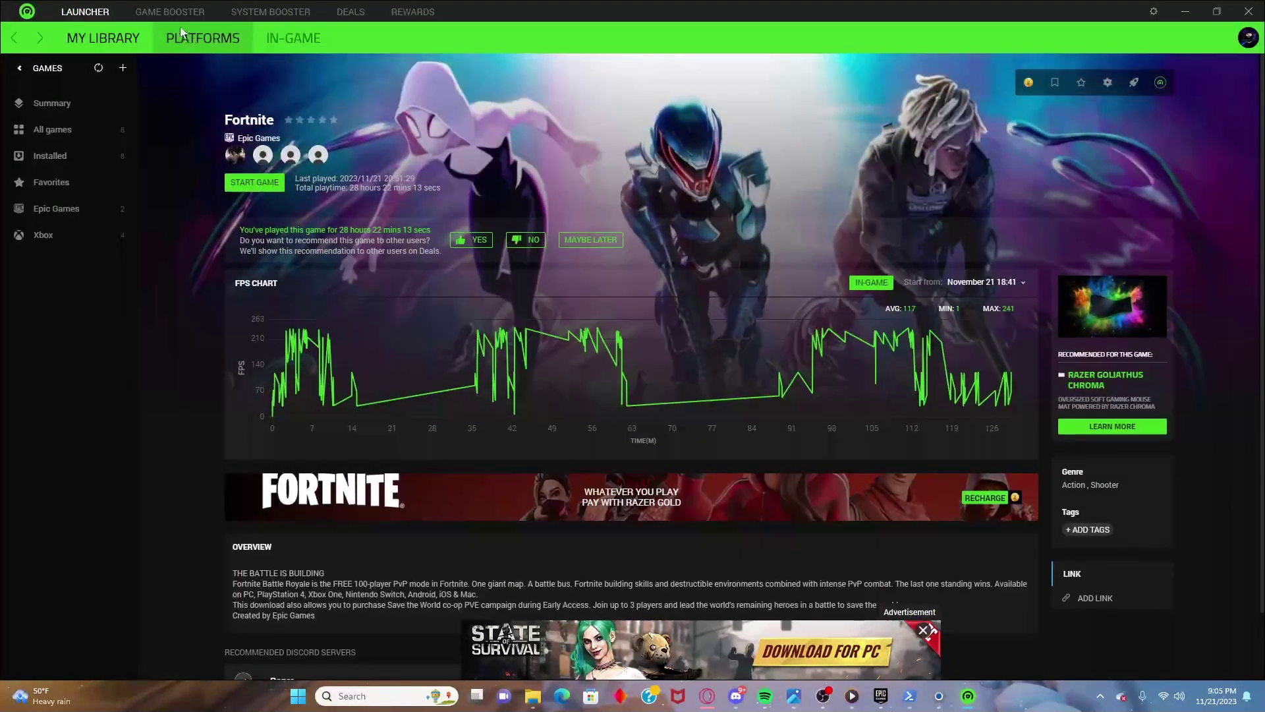
click(166, 12)
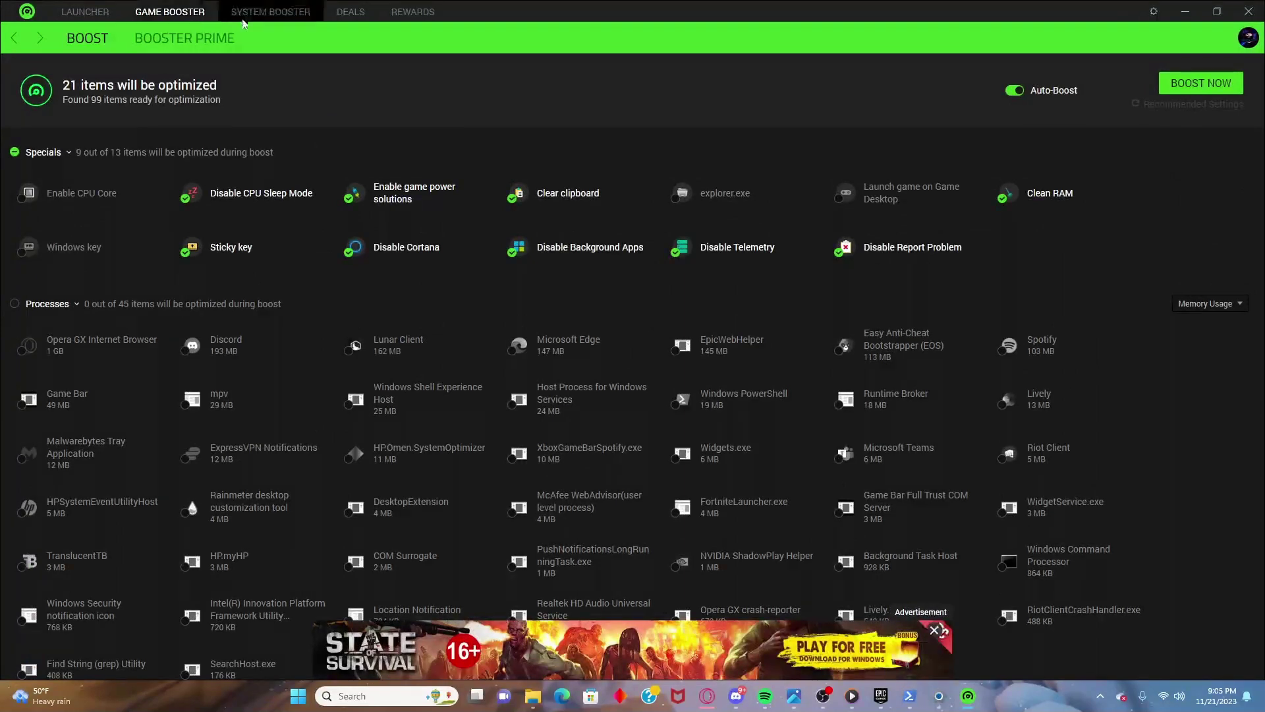
Boost now to release 1.68 GB of memory, then view System Clean's 9 categories.
click(1210, 91)
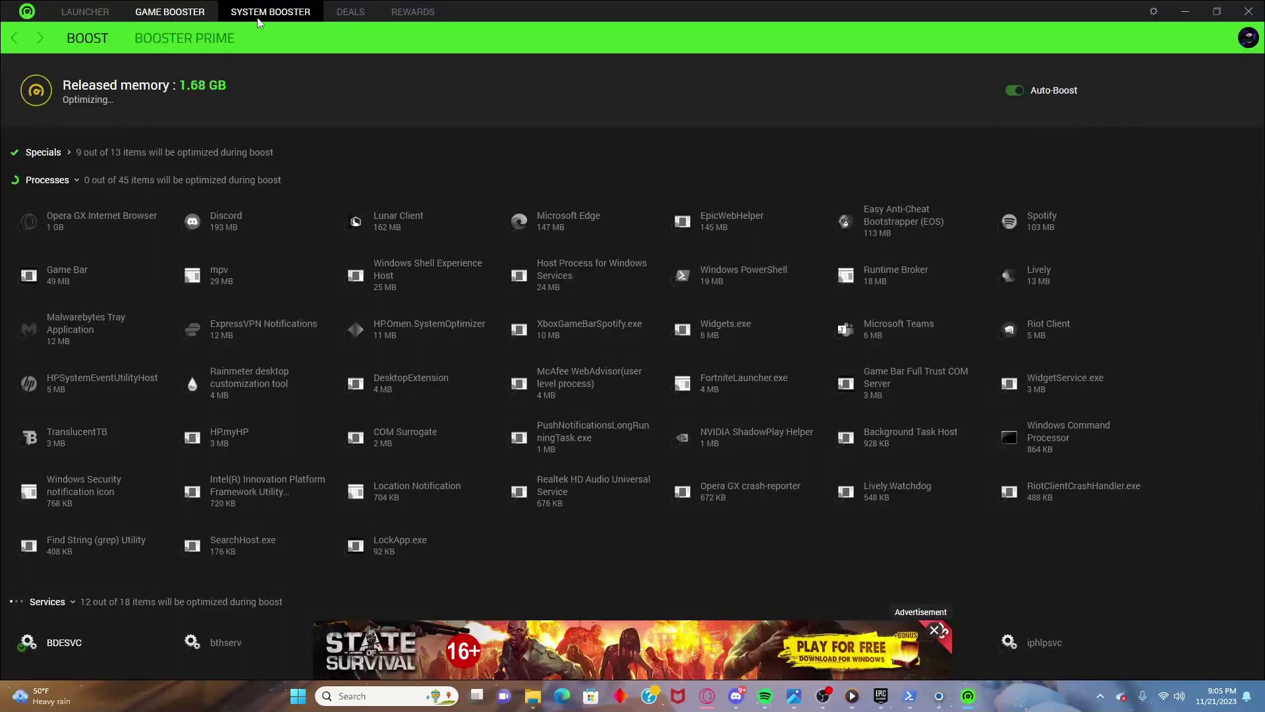
click(258, 21)
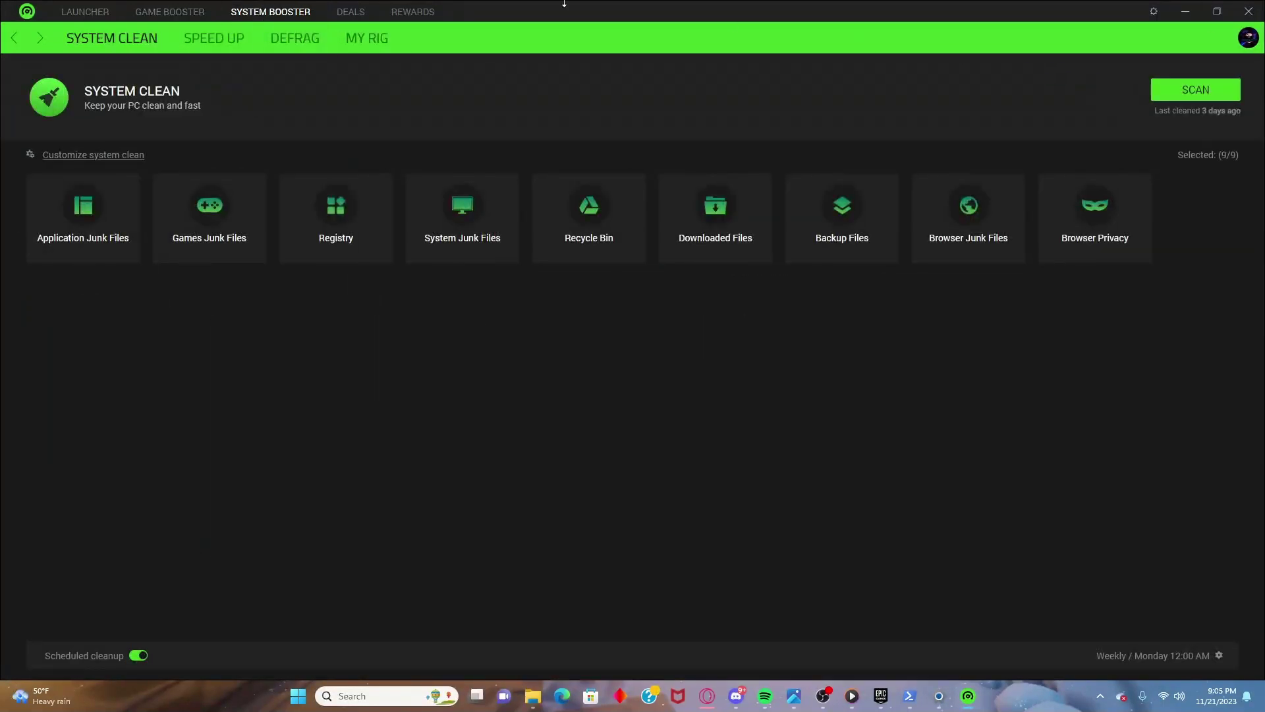
Scan and clean the 13.58 GB of junk files, then glance at Defrag and My Rig.
click(1196, 89)
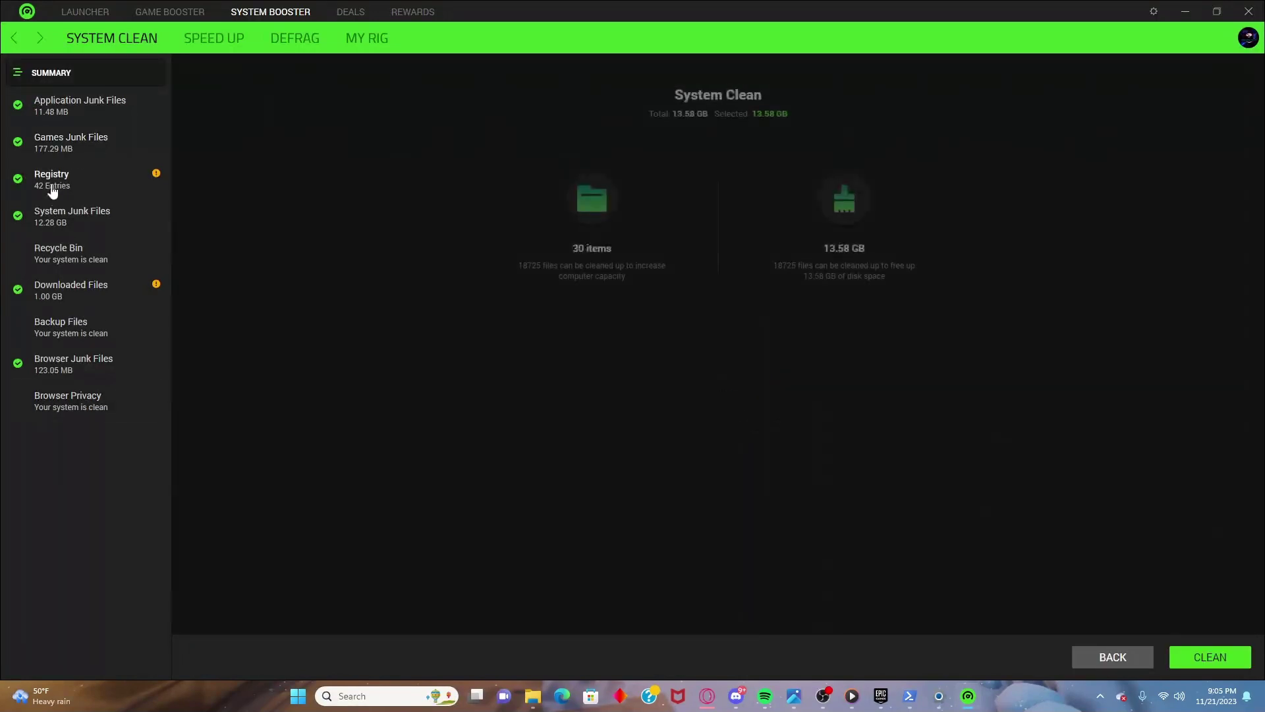
click(1222, 667)
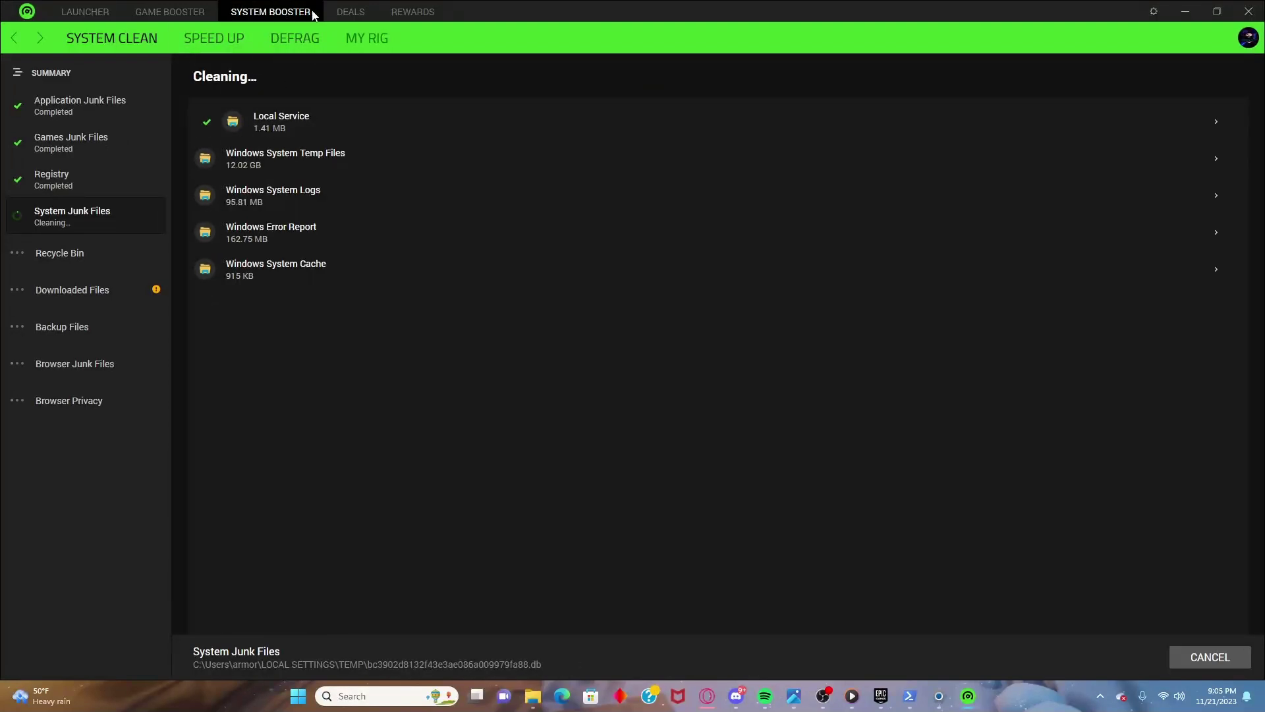
click(290, 41)
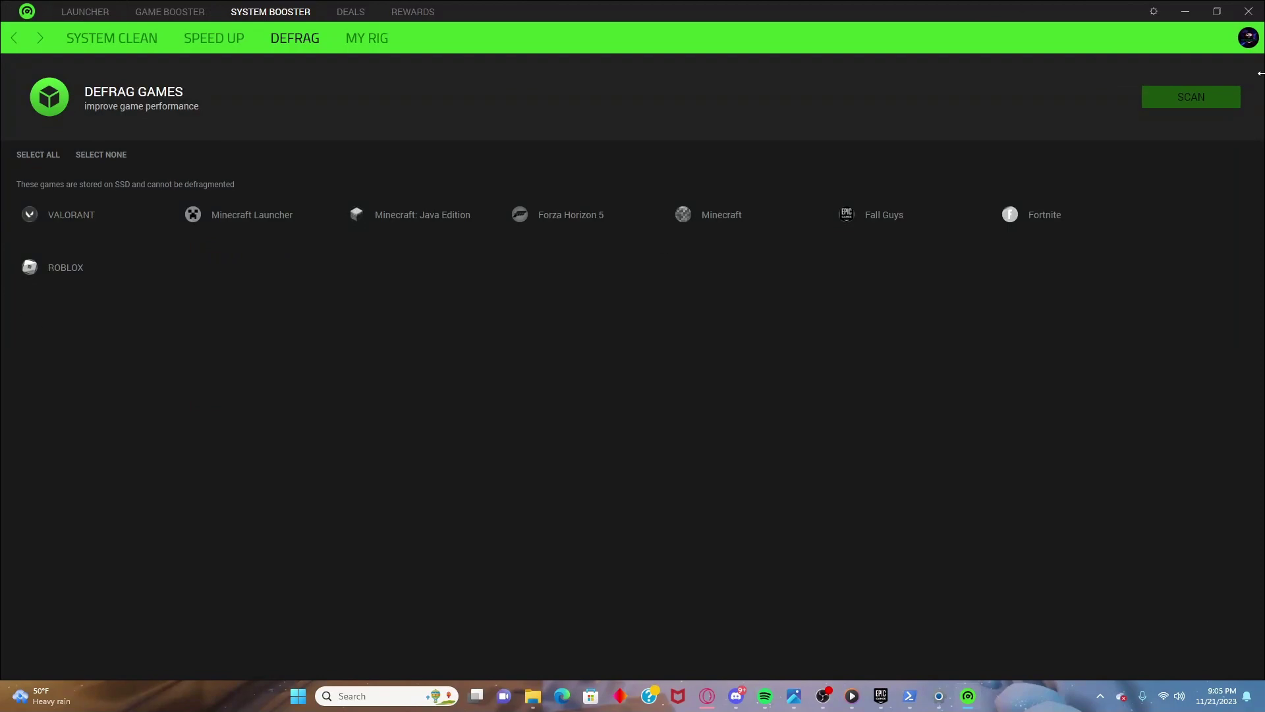
click(387, 39)
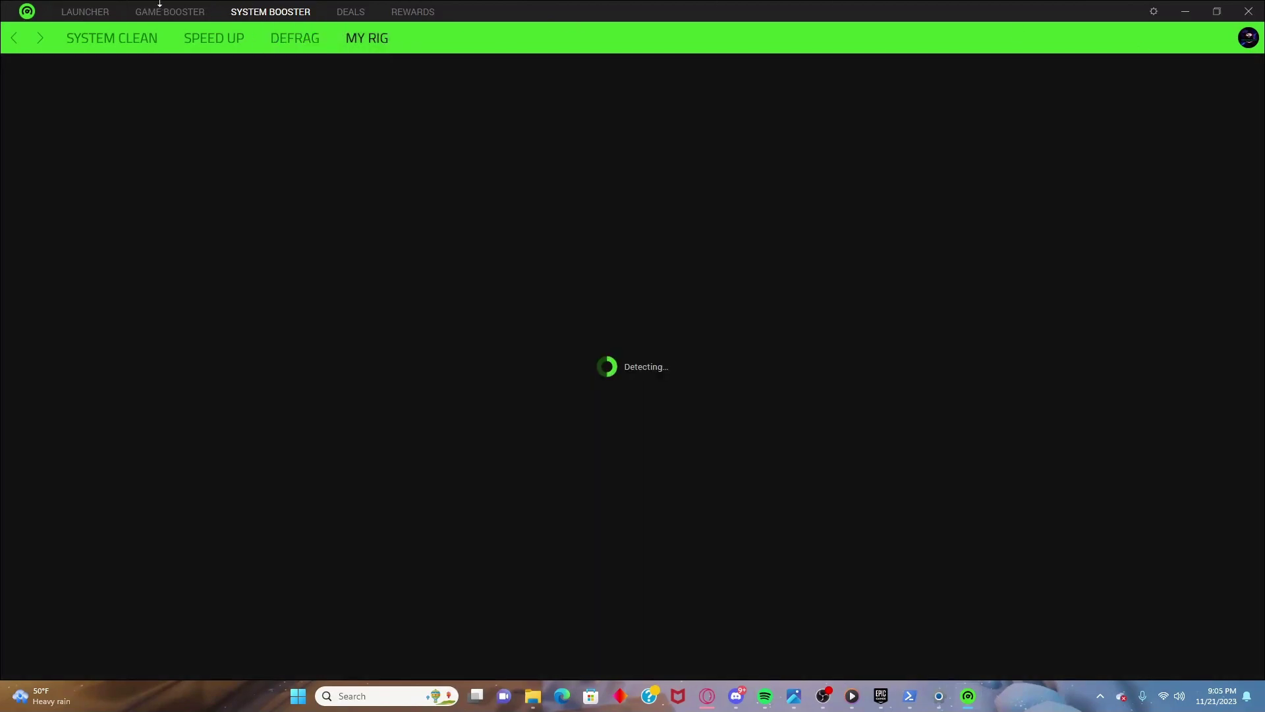
Return to Game Booster, now showing 2.30 GB released, and view the connected game platforms.
click(165, 15)
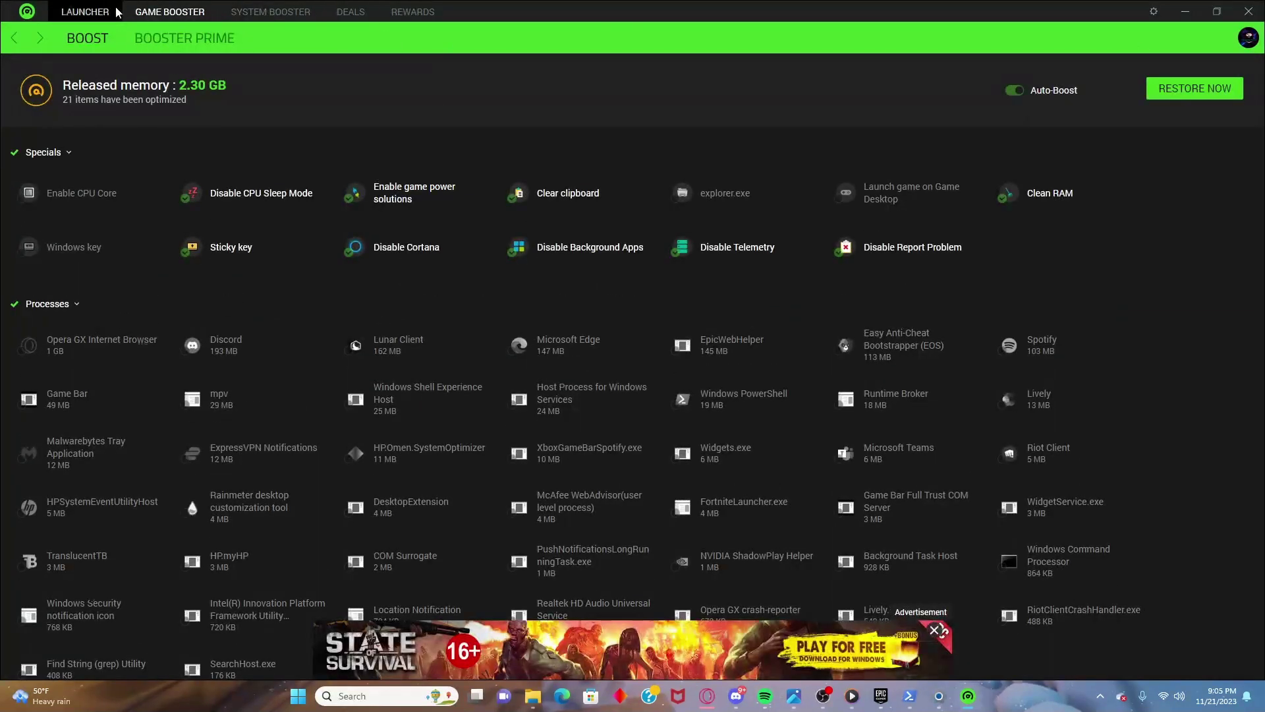
click(107, 14)
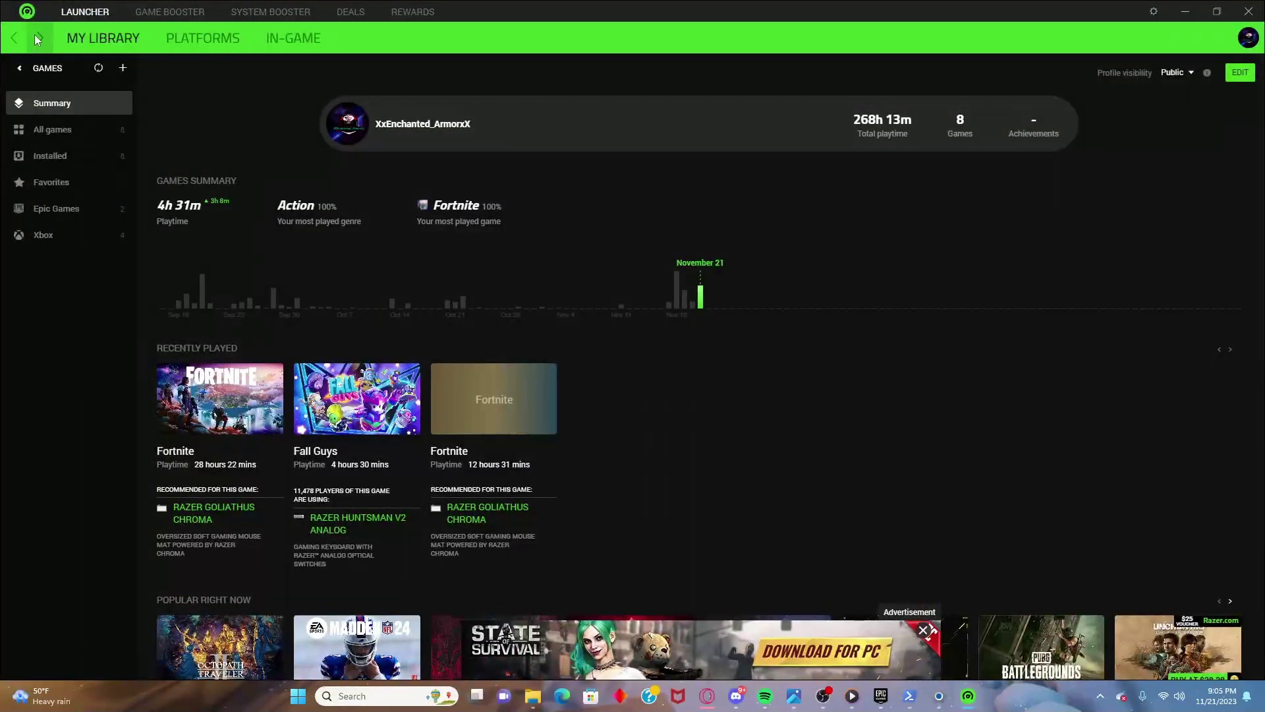
click(216, 41)
Apply Booster Prime's optimal settings to Fortnite in Razer Cortex.
click(314, 42)
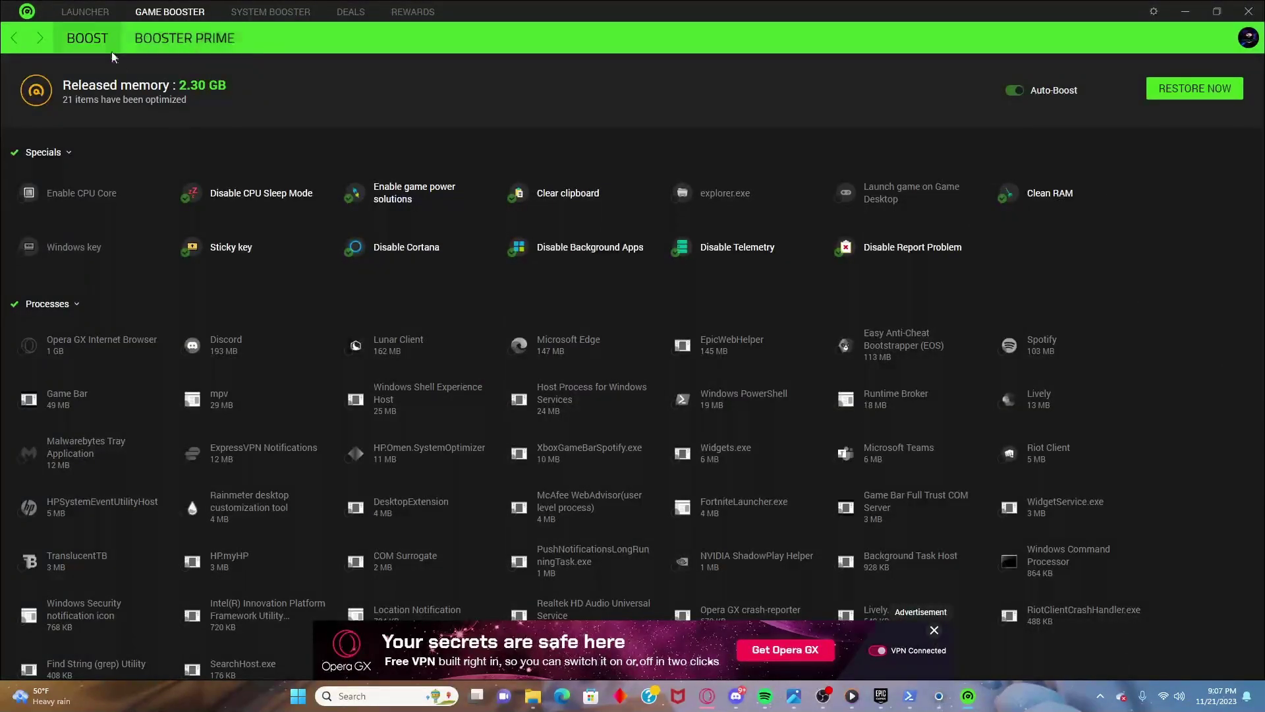
click(164, 41)
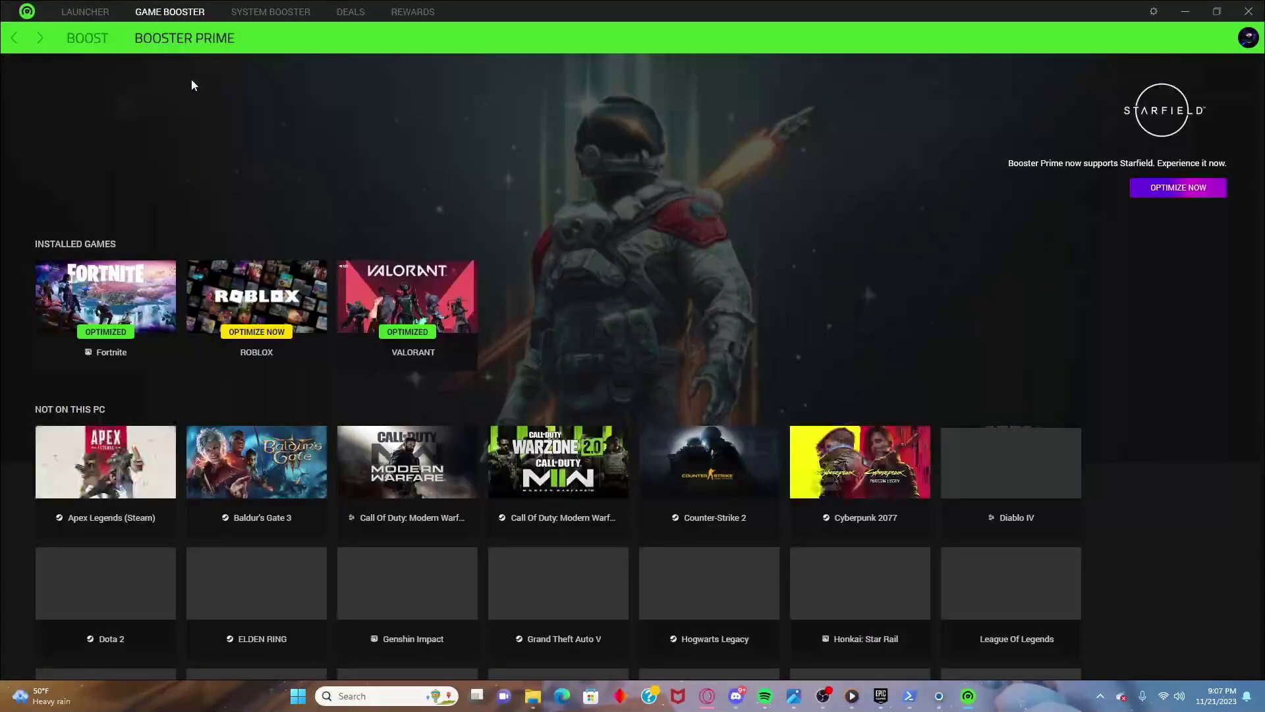
click(126, 298)
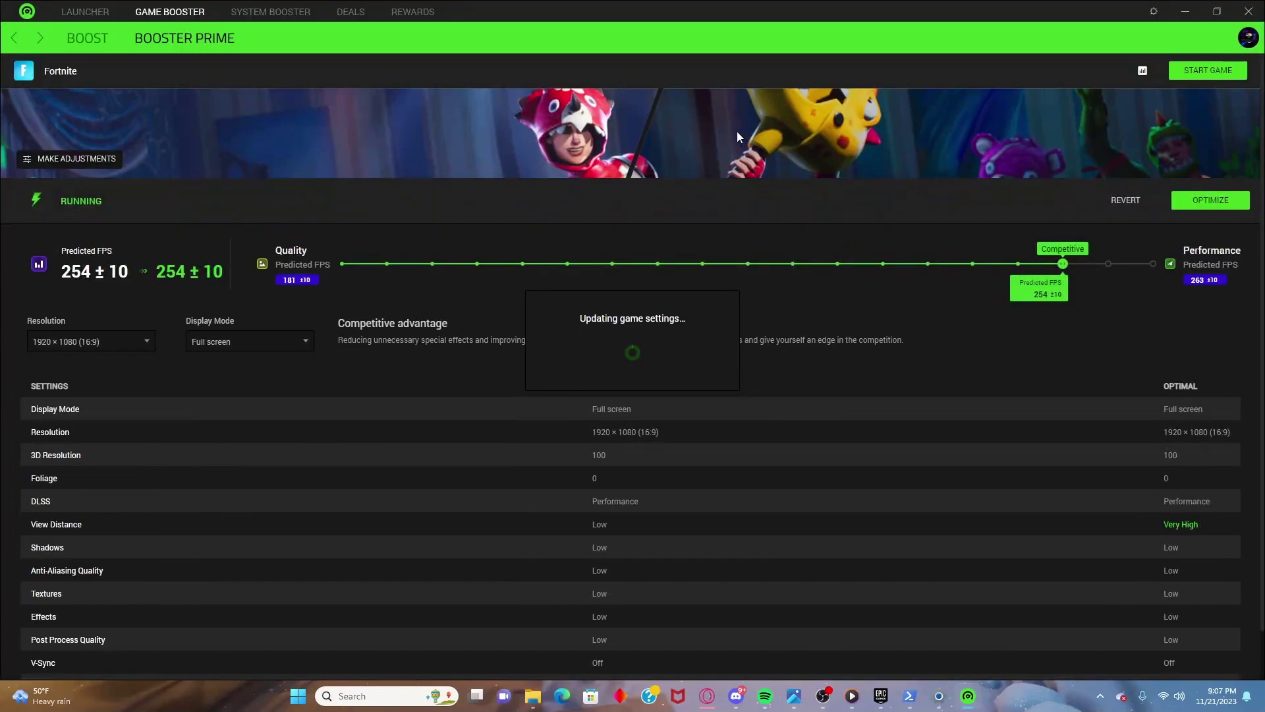
click(1202, 208)
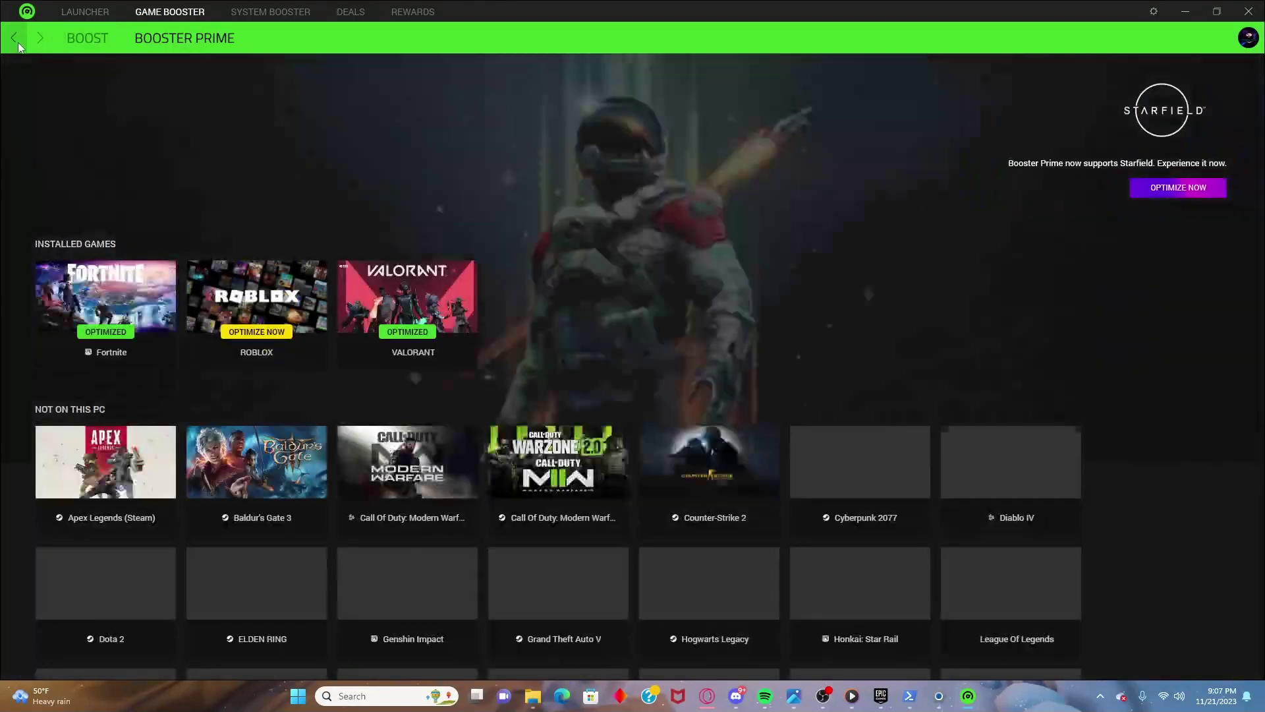
click(13, 38)
Optimize Roblox with the Competitive preset, dropping graphics quality from 10 to 9.
click(276, 297)
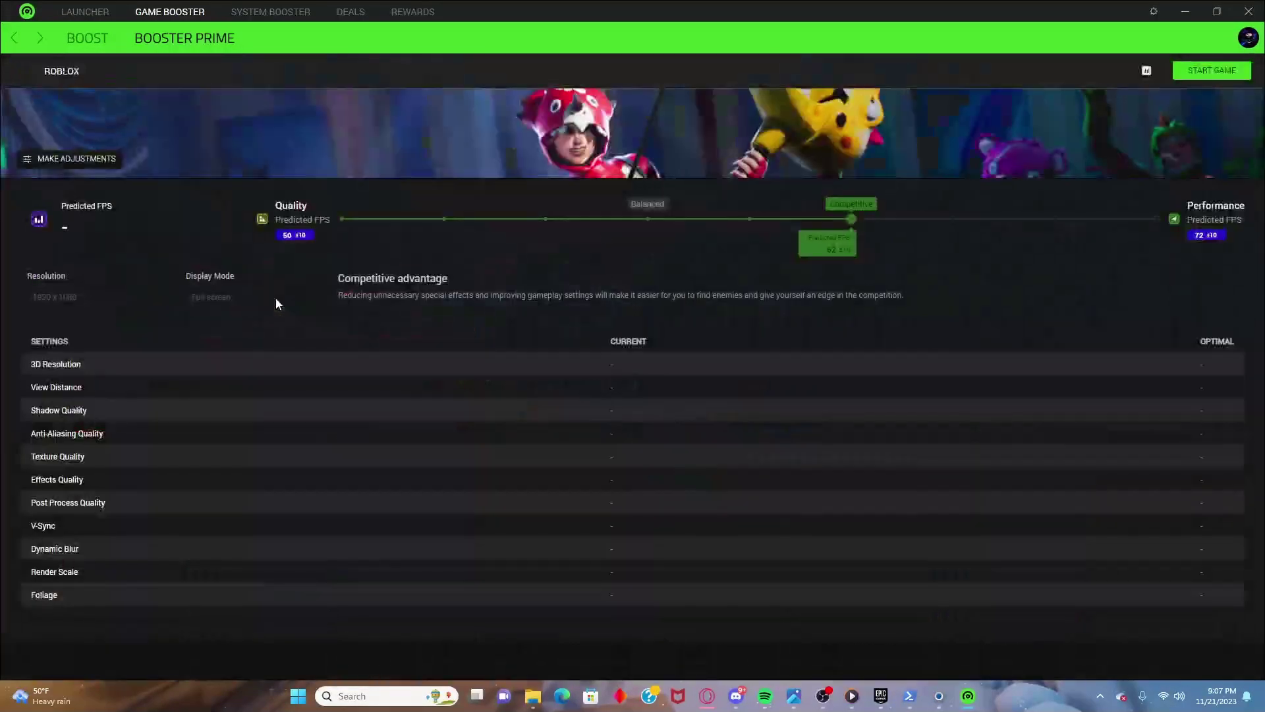
click(1197, 203)
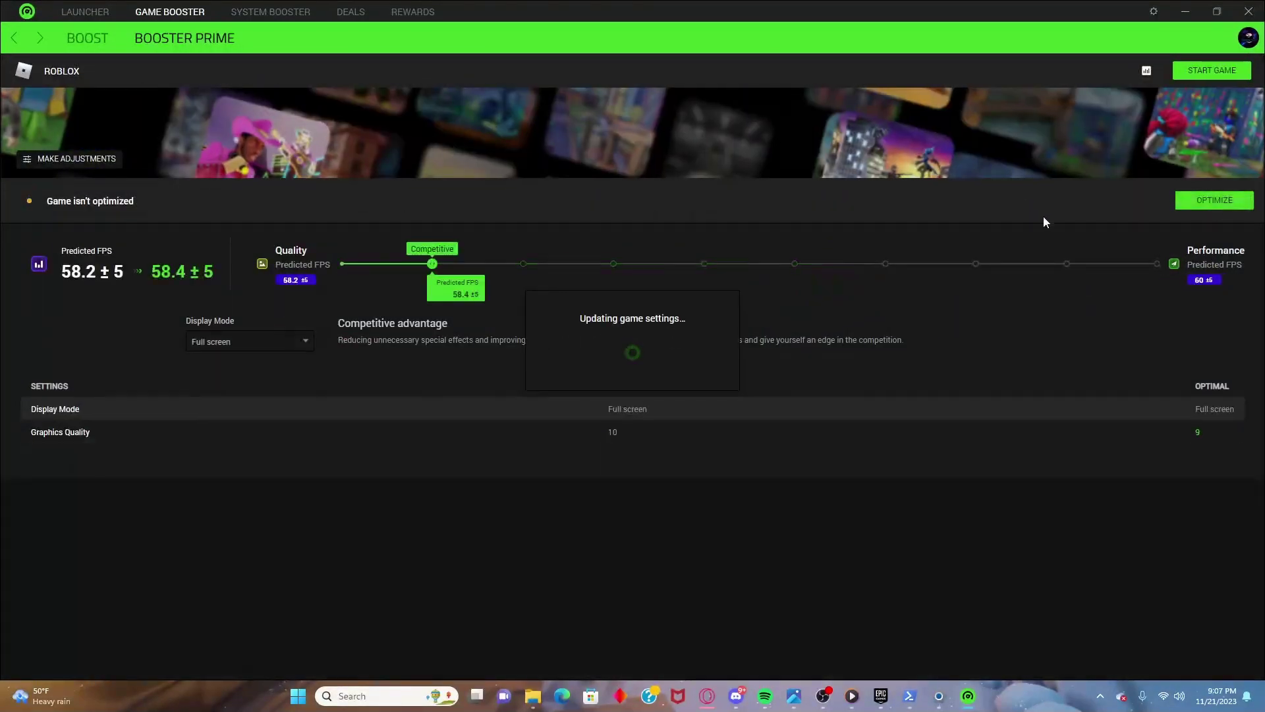
click(1201, 201)
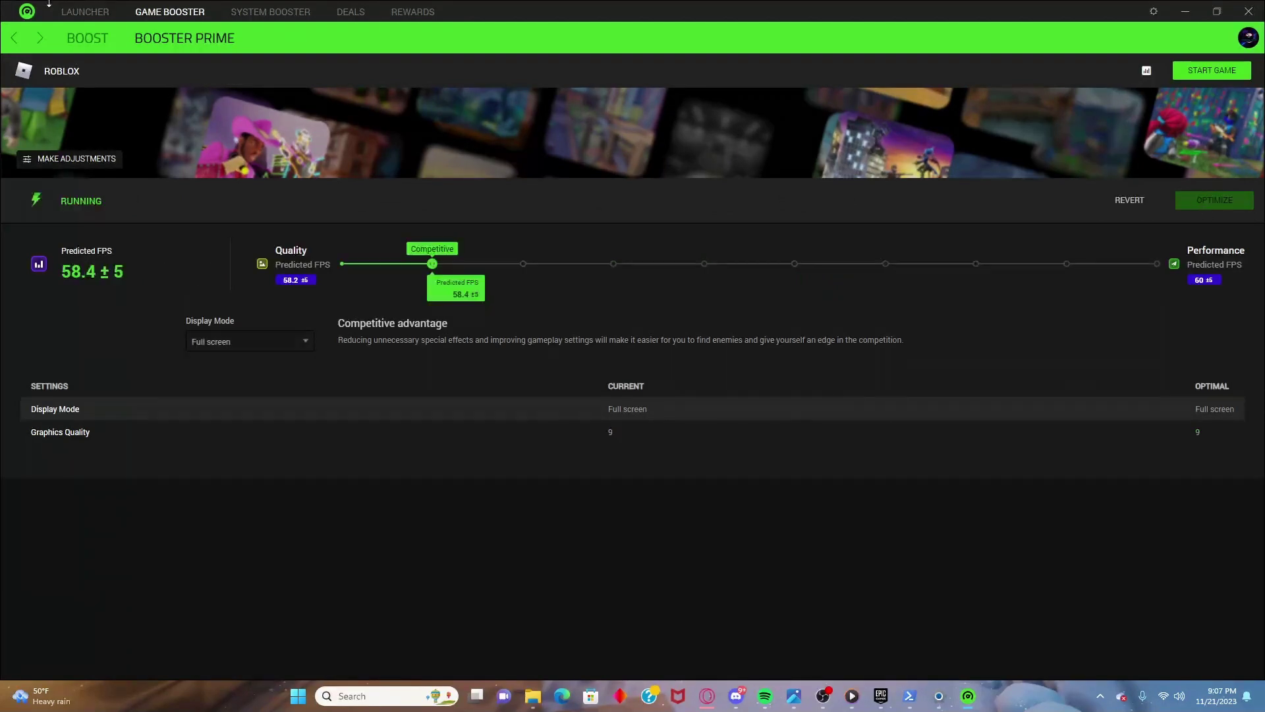
click(10, 38)
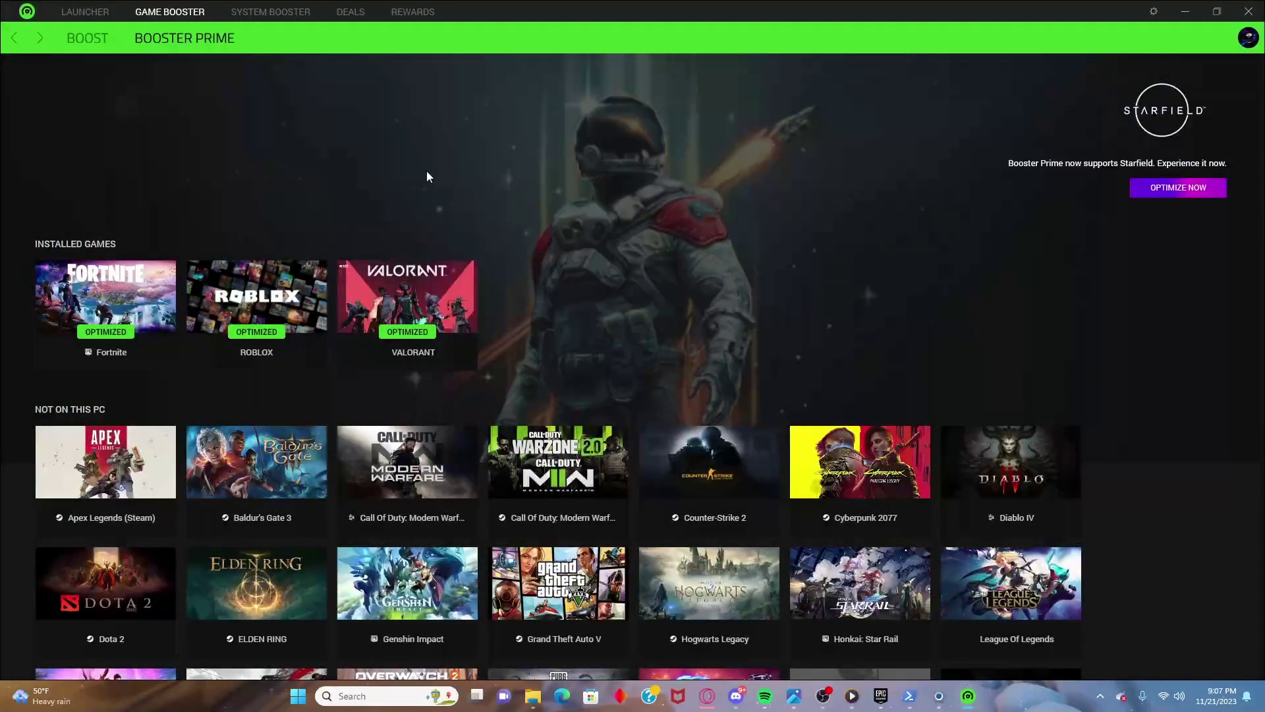
scroll(613, 231, down, 3)
scroll(586, 220, up, 3)
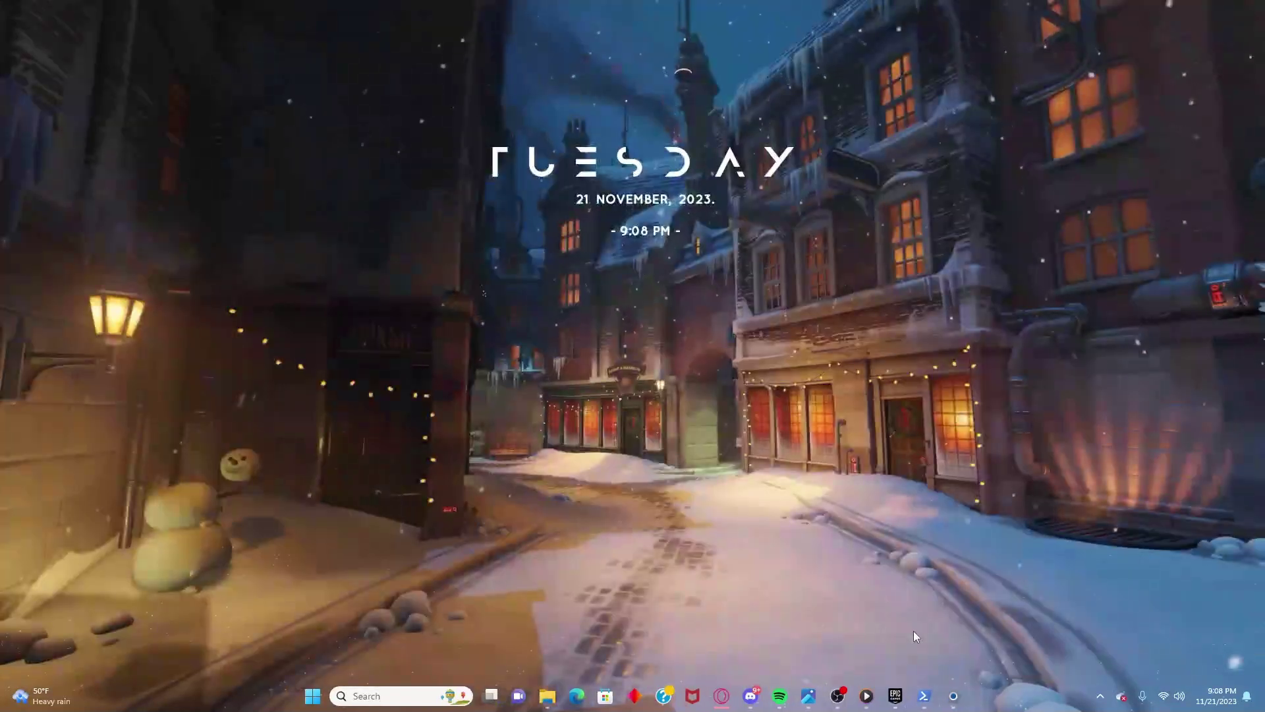
Keep Discord's current audio input, confirm Hardware Acceleration is off under Advanced, then close Discord.
mouse_move(750, 696)
click(751, 626)
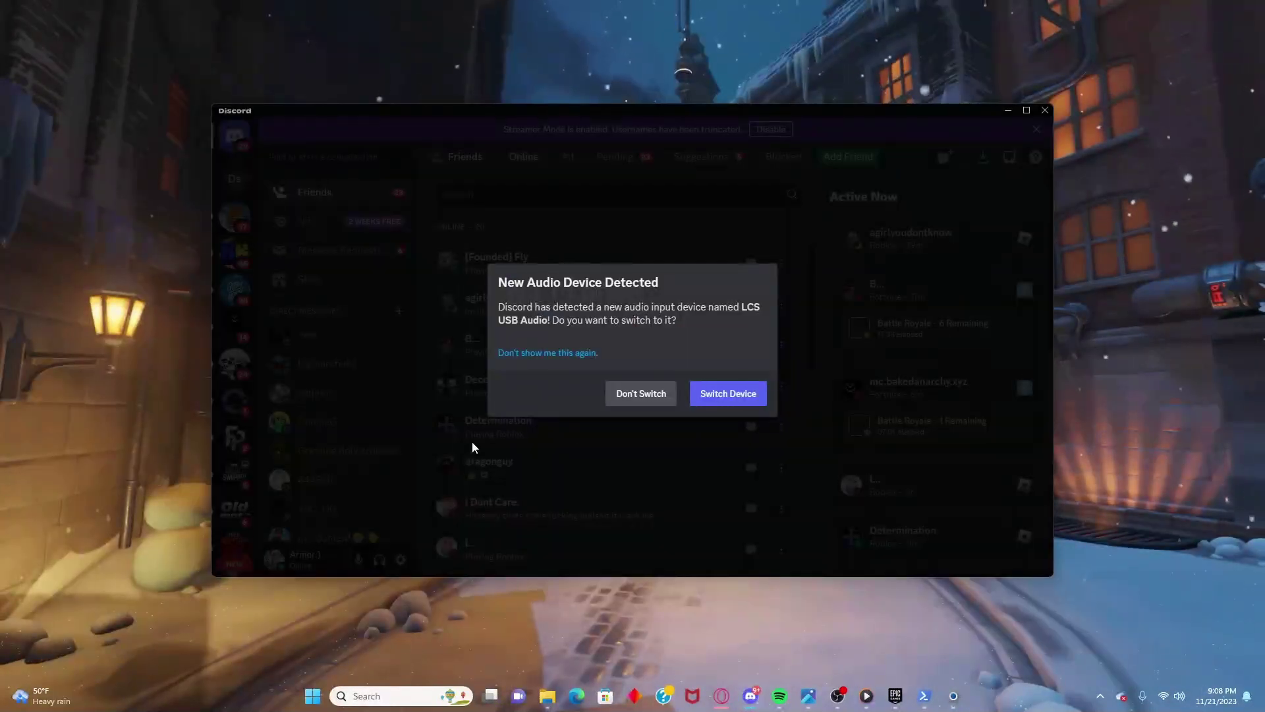
click(649, 396)
click(400, 560)
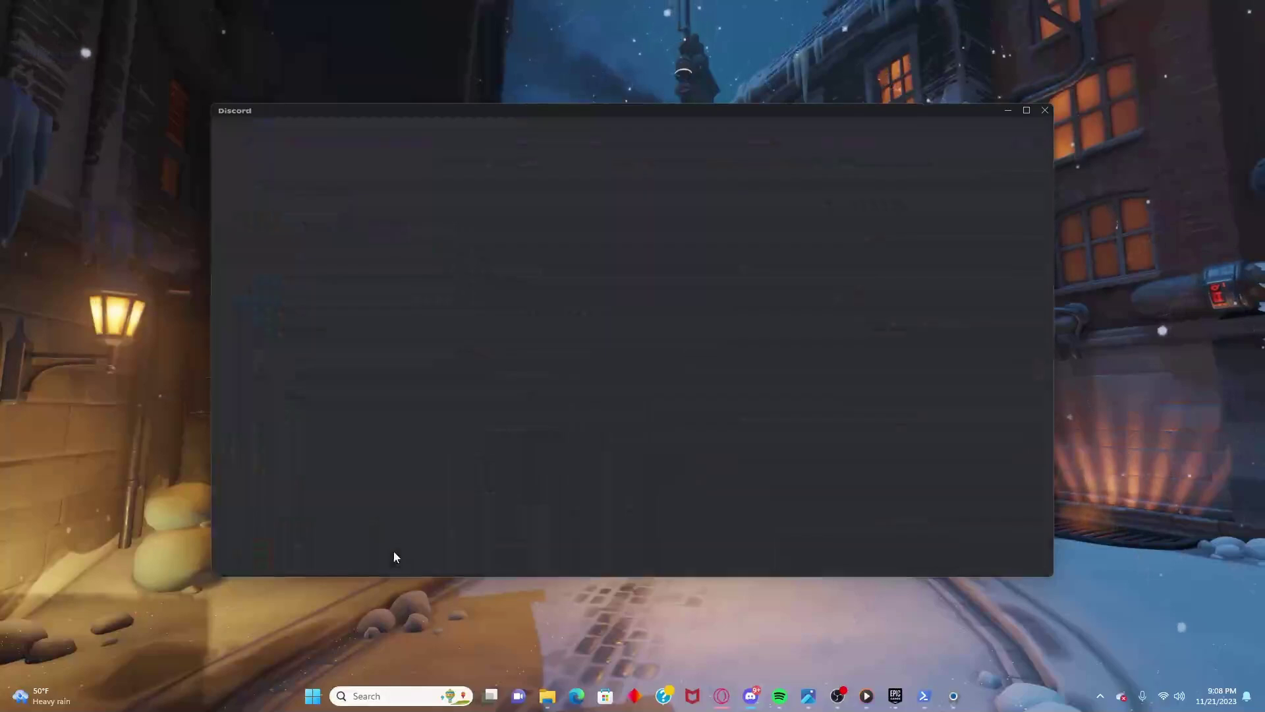
scroll(316, 534, down, 5)
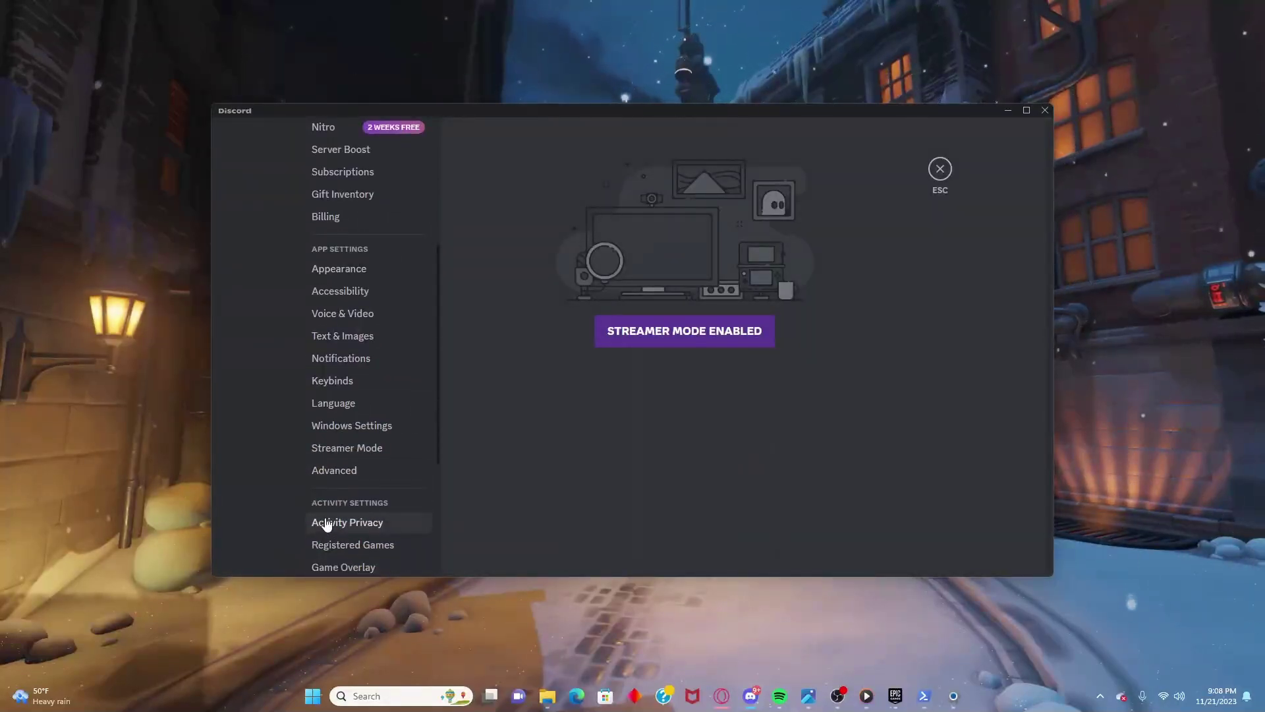
scroll(320, 425, down, 4)
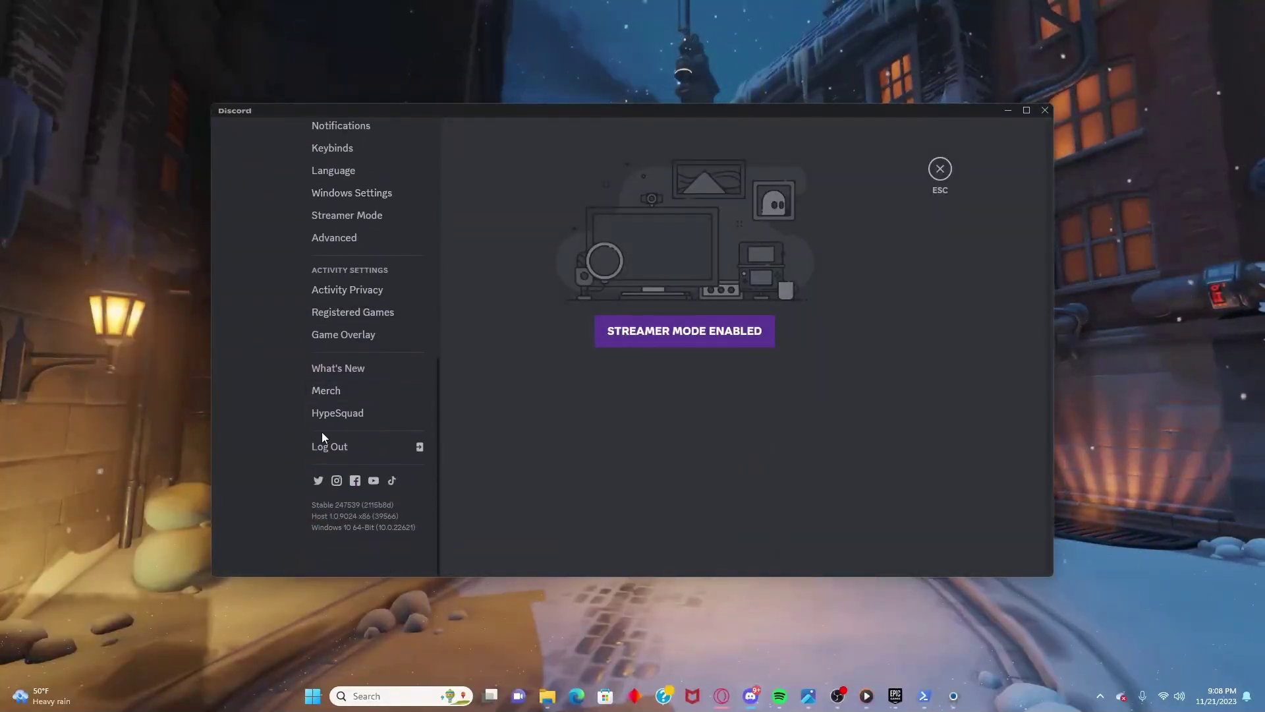
scroll(333, 382, up, 3)
click(341, 375)
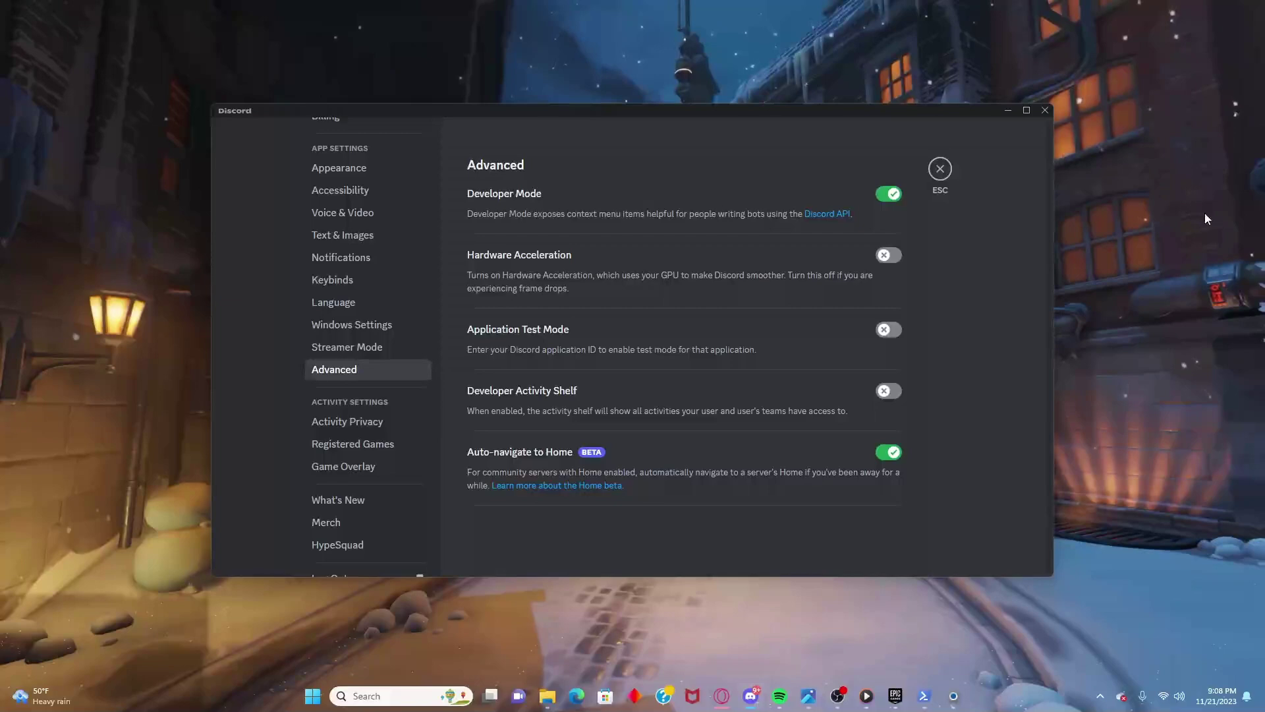
click(1045, 110)
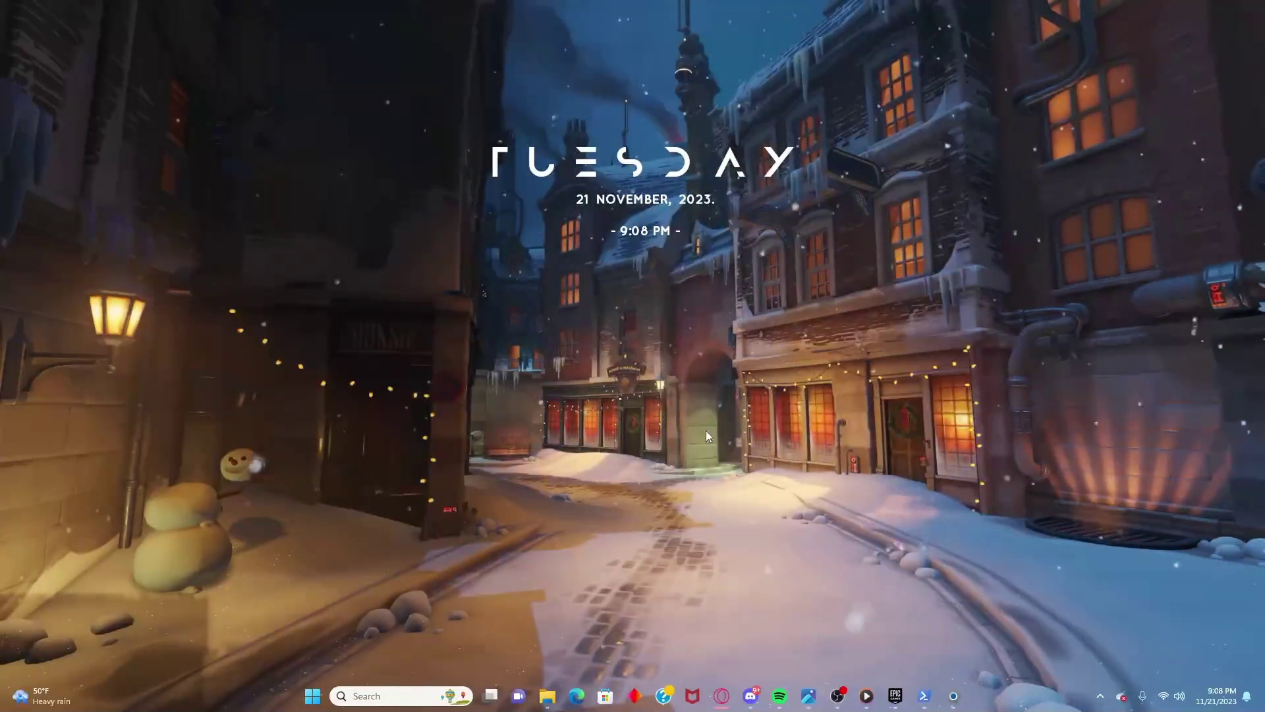
Launch NVIDIA Control Panel via the 'nv' search and go to Manage 3D Settings.
key(super)
text(nv)
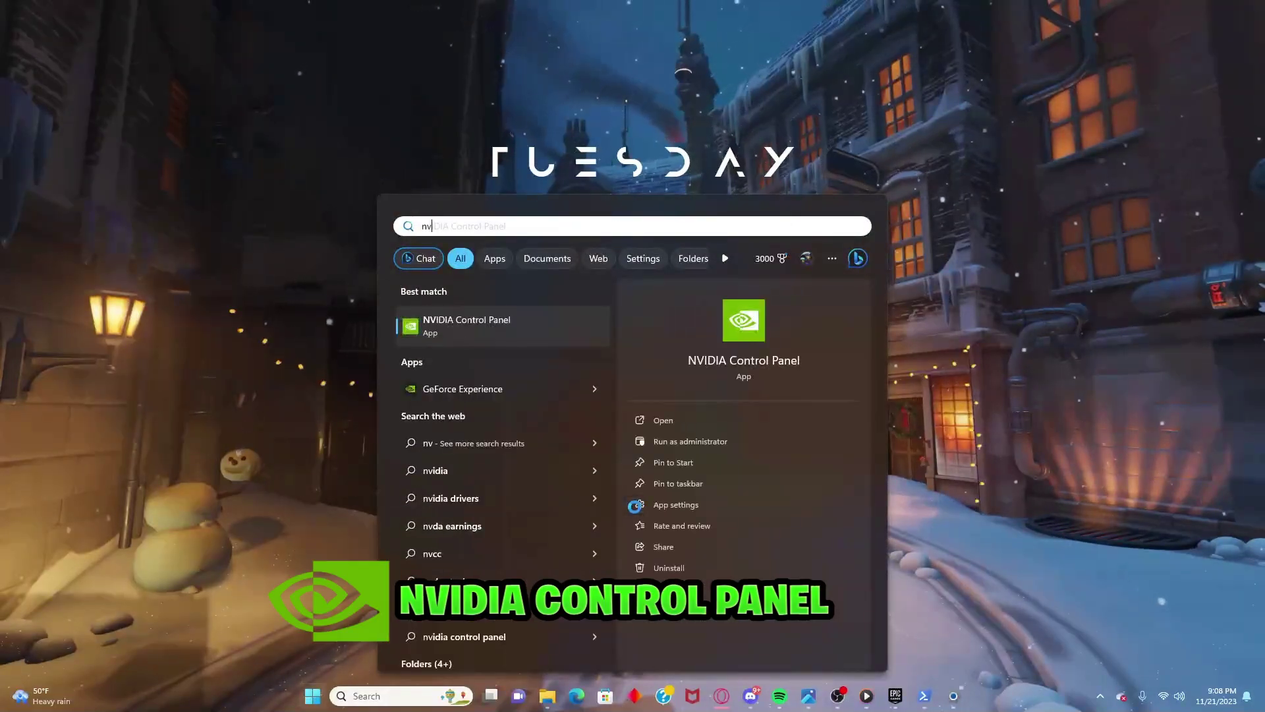
key(Return)
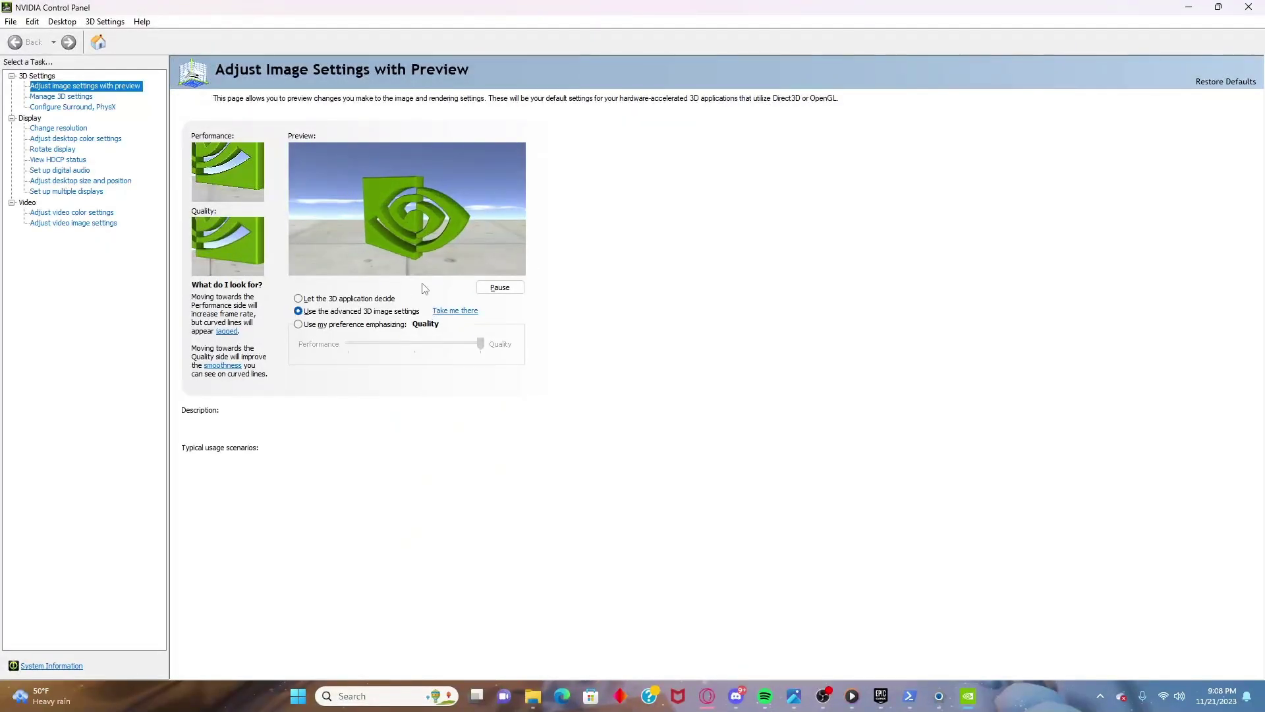
mouse_move(310, 297)
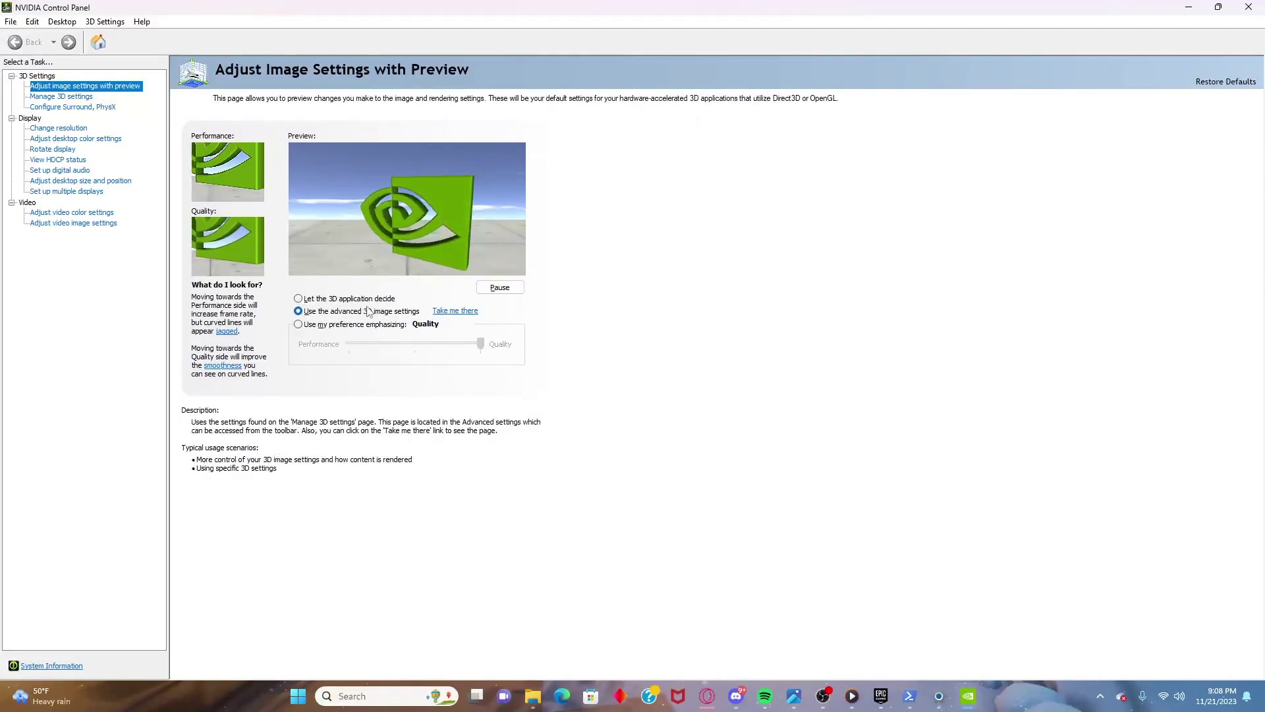
click(447, 314)
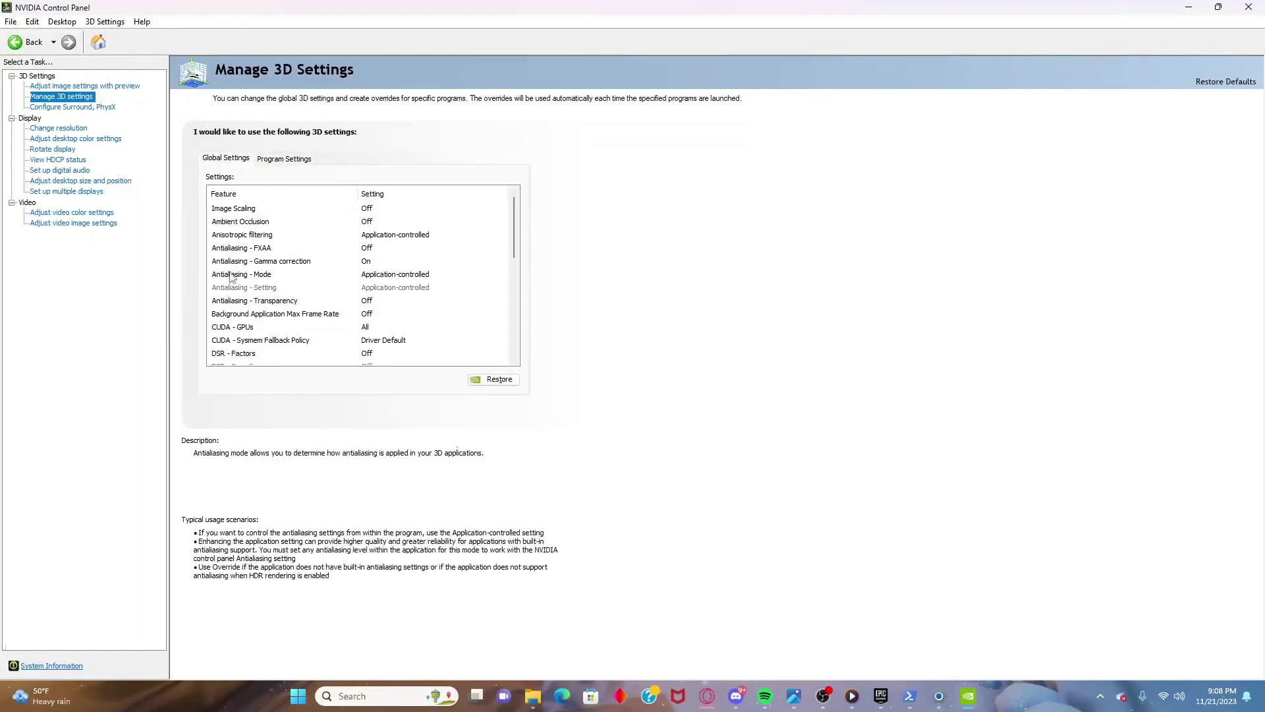
Keep Anisotropic filtering Application-controlled and Ambient Occlusion and Antialiasing - FXAA Off.
click(367, 209)
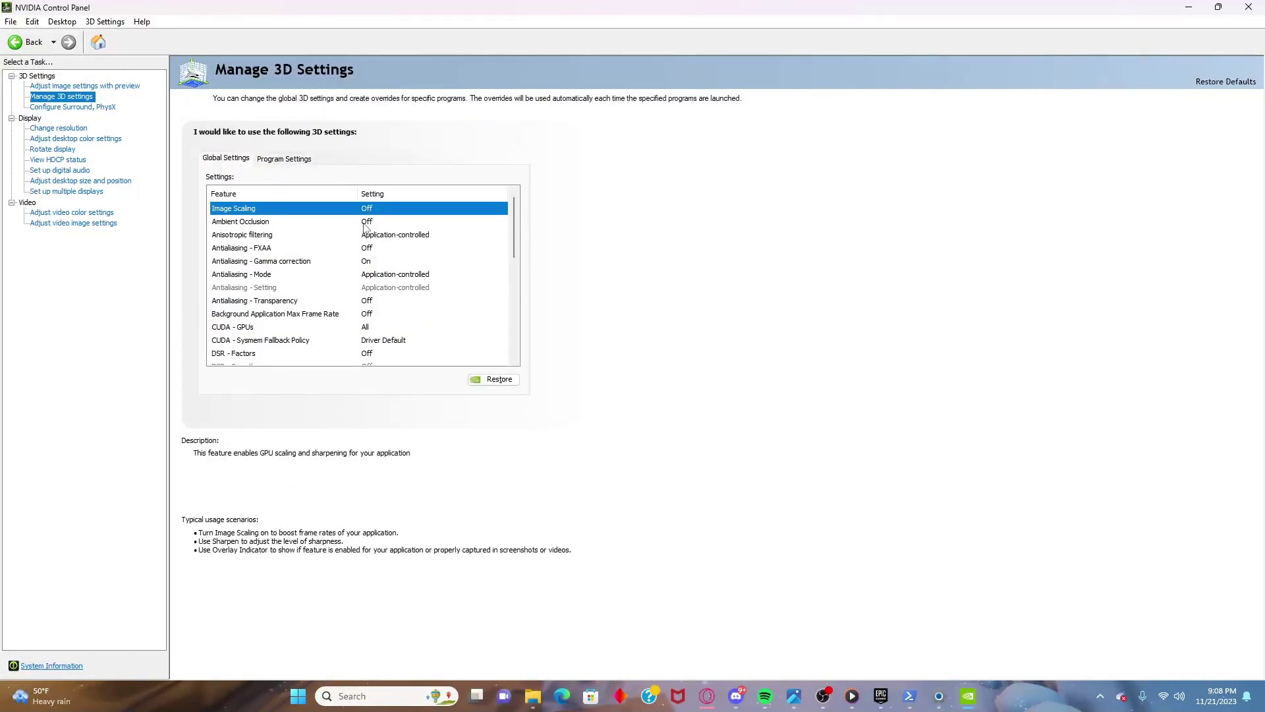
click(366, 224)
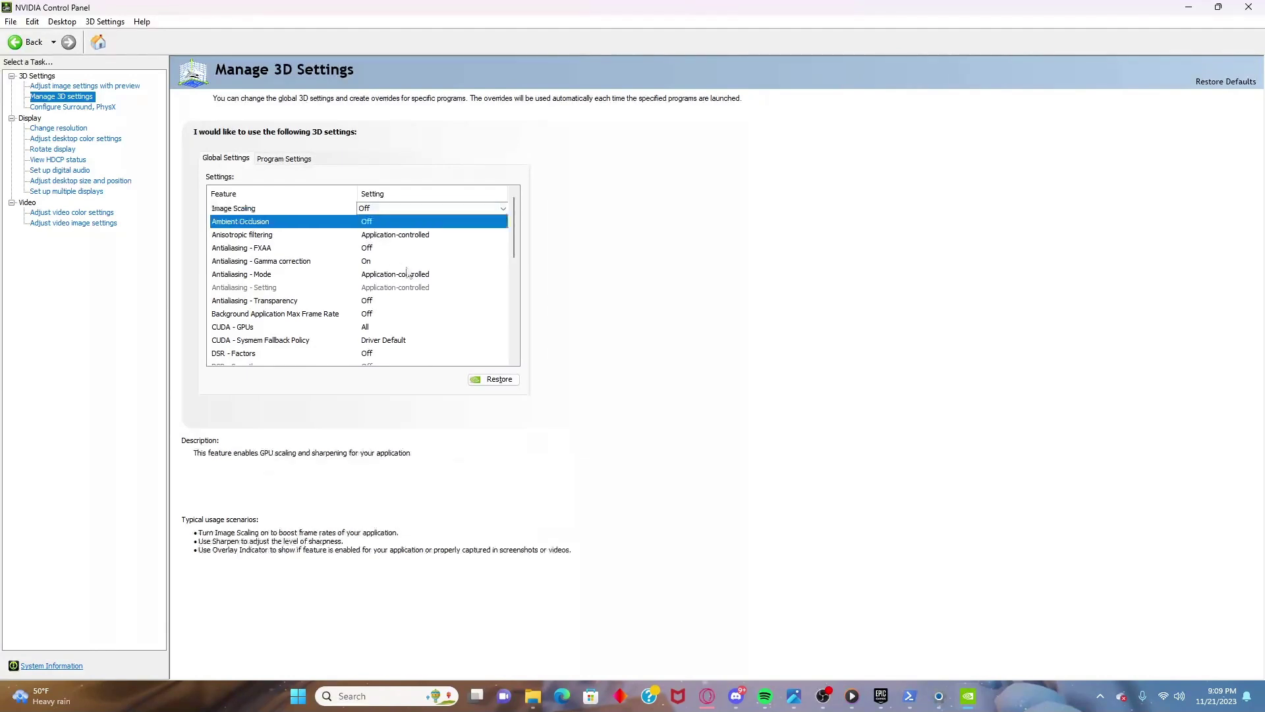
click(373, 237)
click(409, 235)
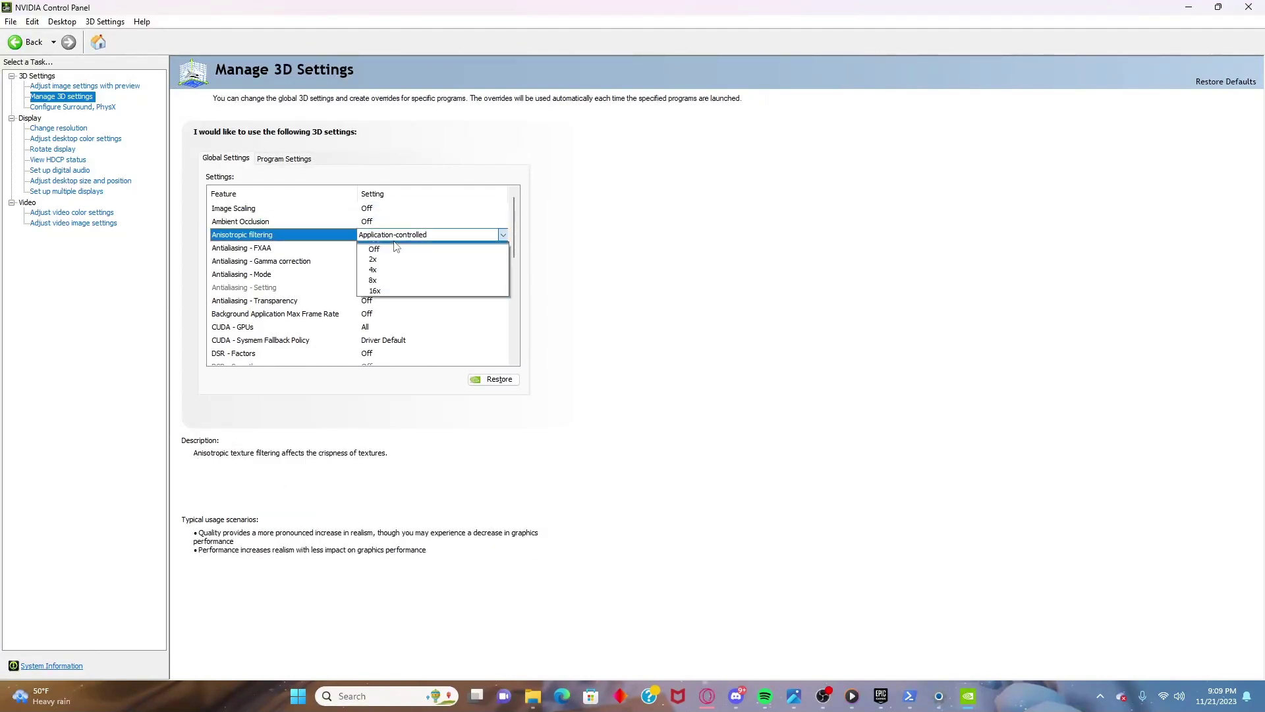
click(391, 254)
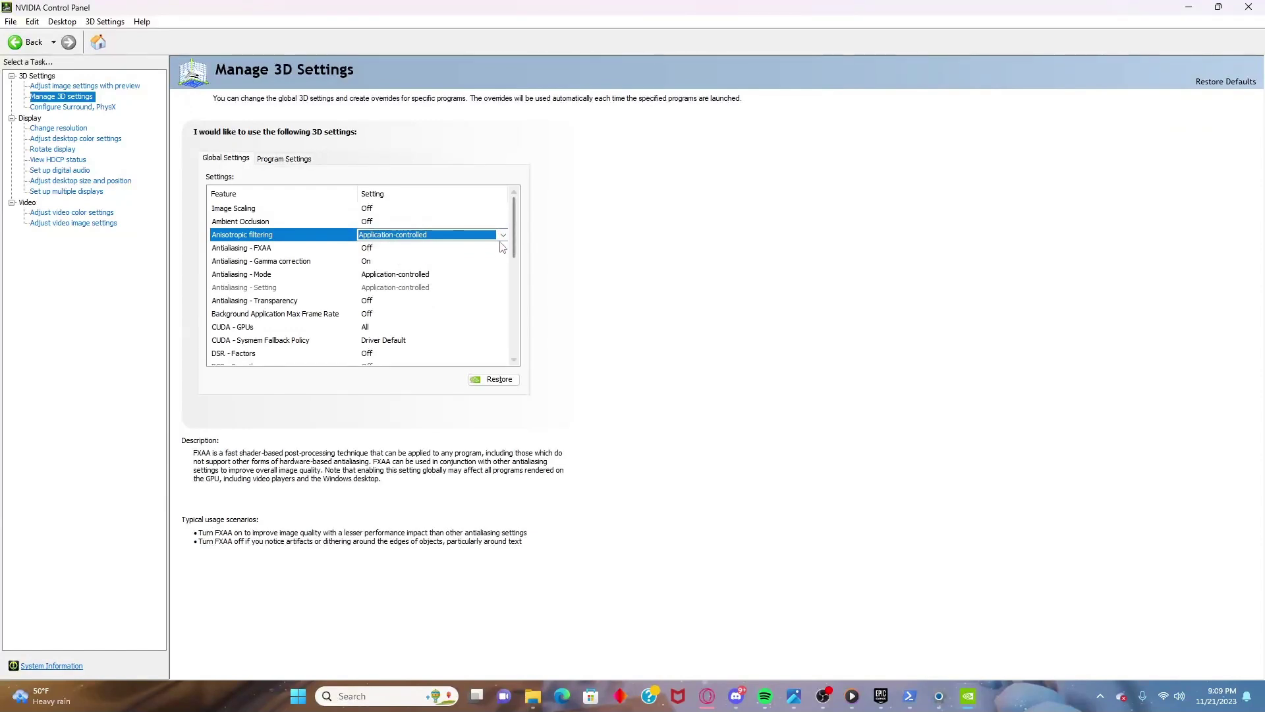
key(Up)
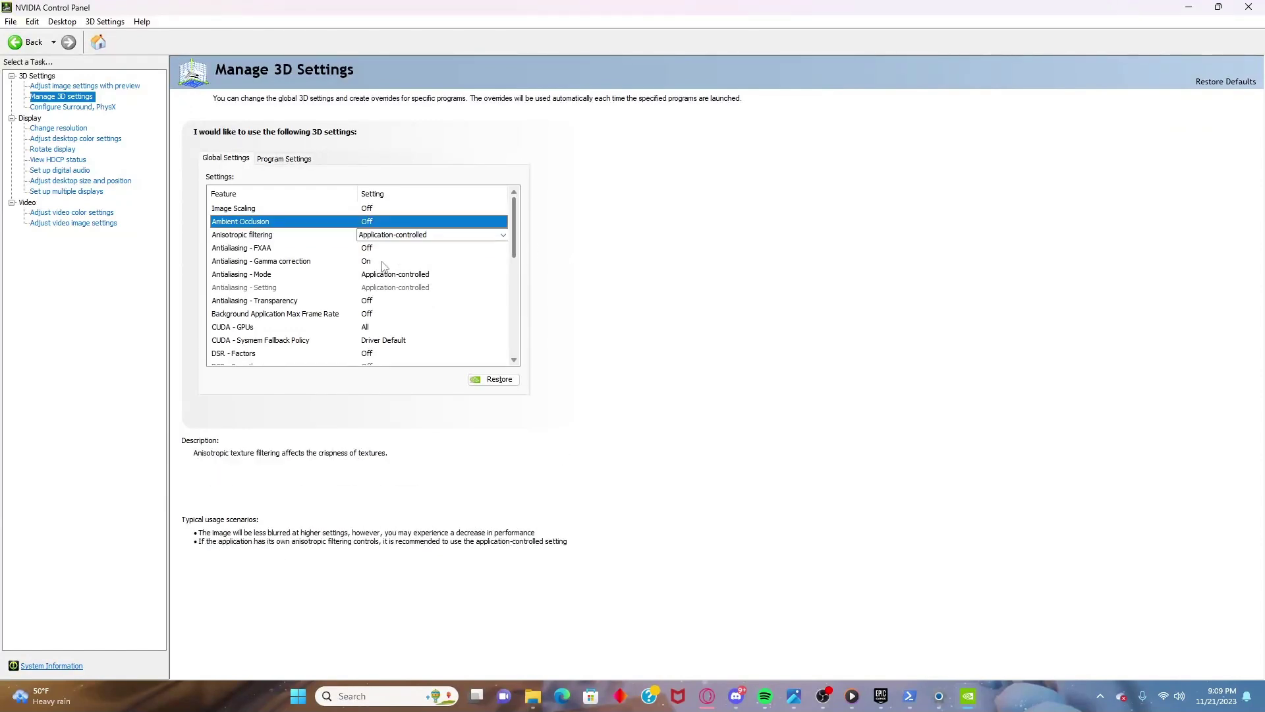
key(alt+Down)
key(Escape)
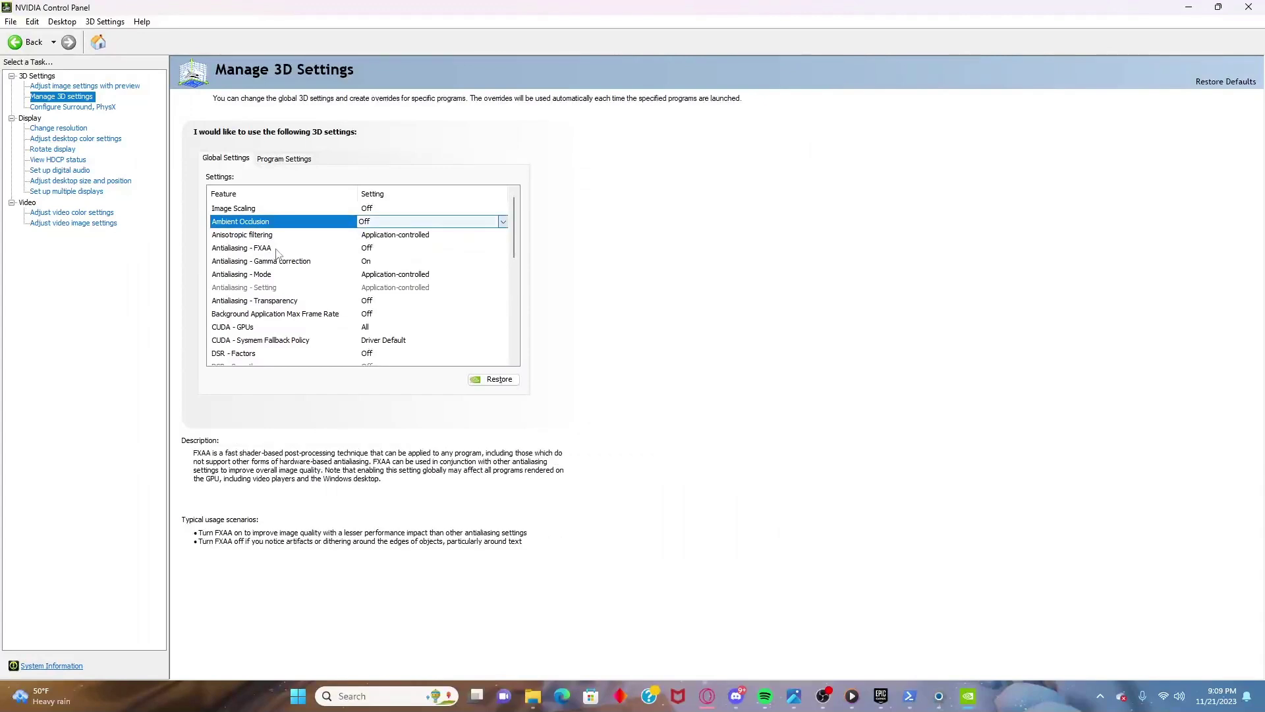
key(Down)
key(Down)
key(alt+Down)
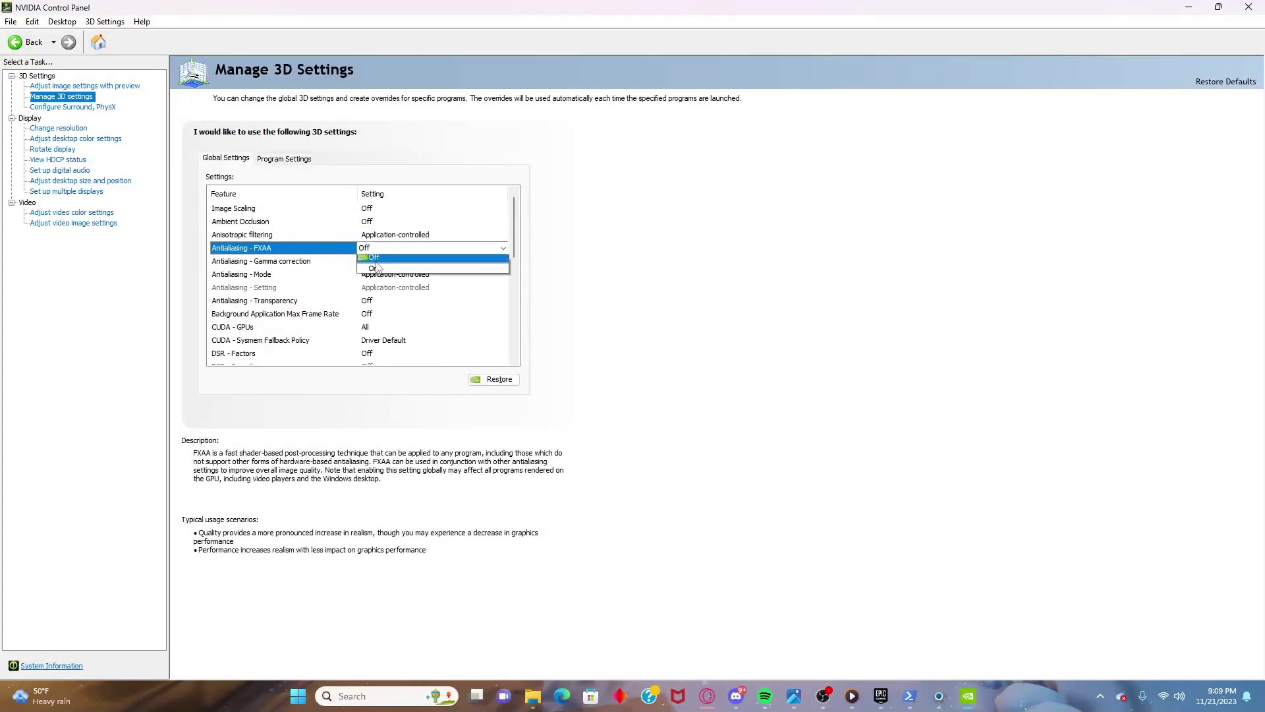
key(Escape)
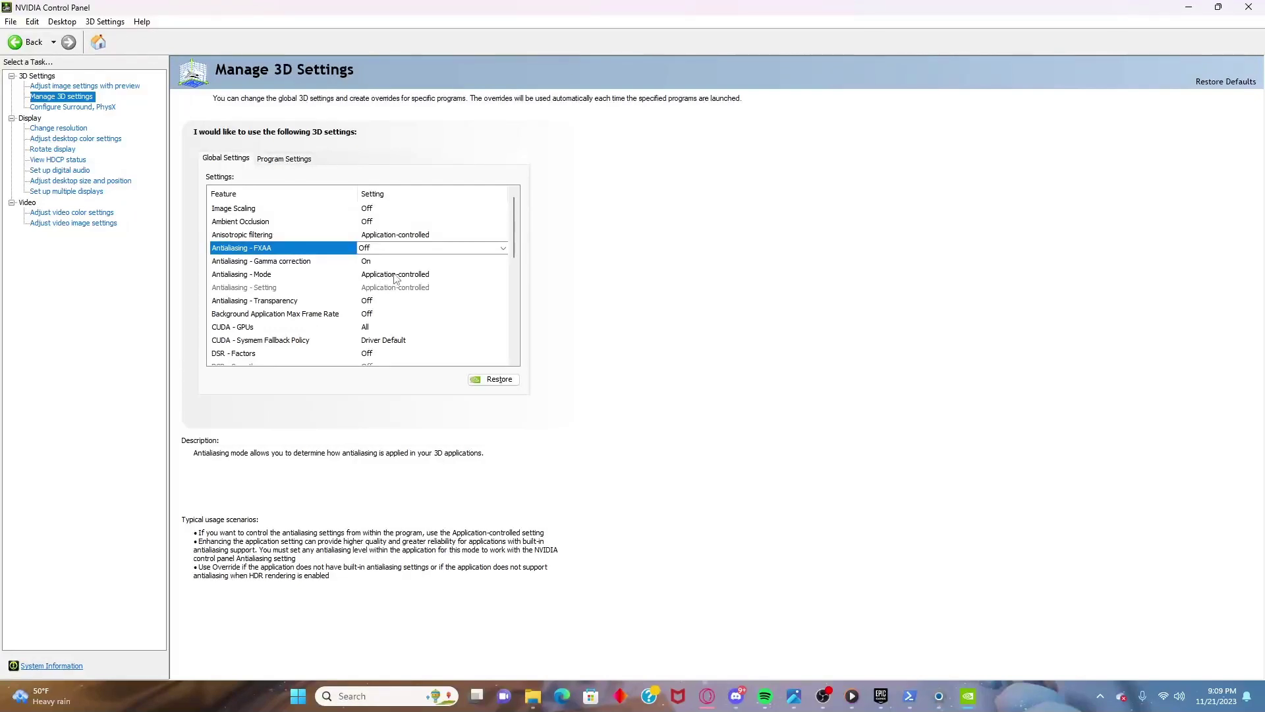
Set Antialiasing - Mode to Off.
click(482, 276)
click(430, 275)
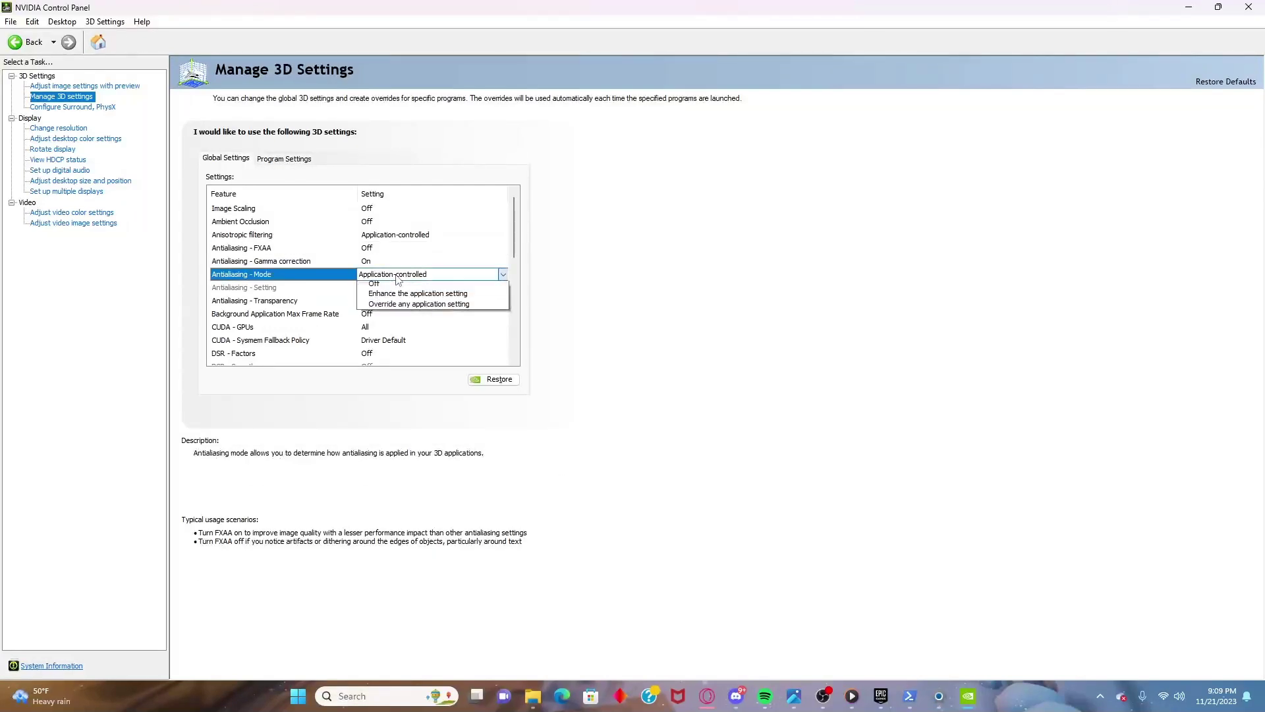
click(430, 274)
click(429, 274)
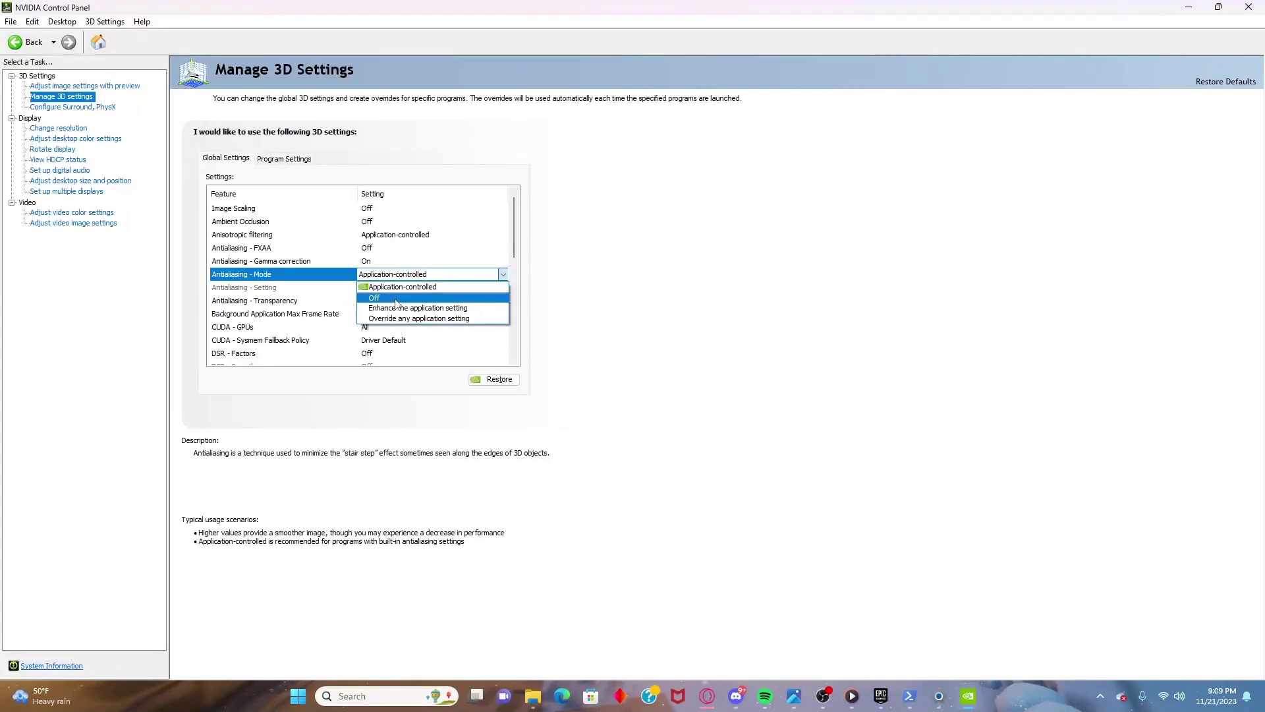
click(371, 297)
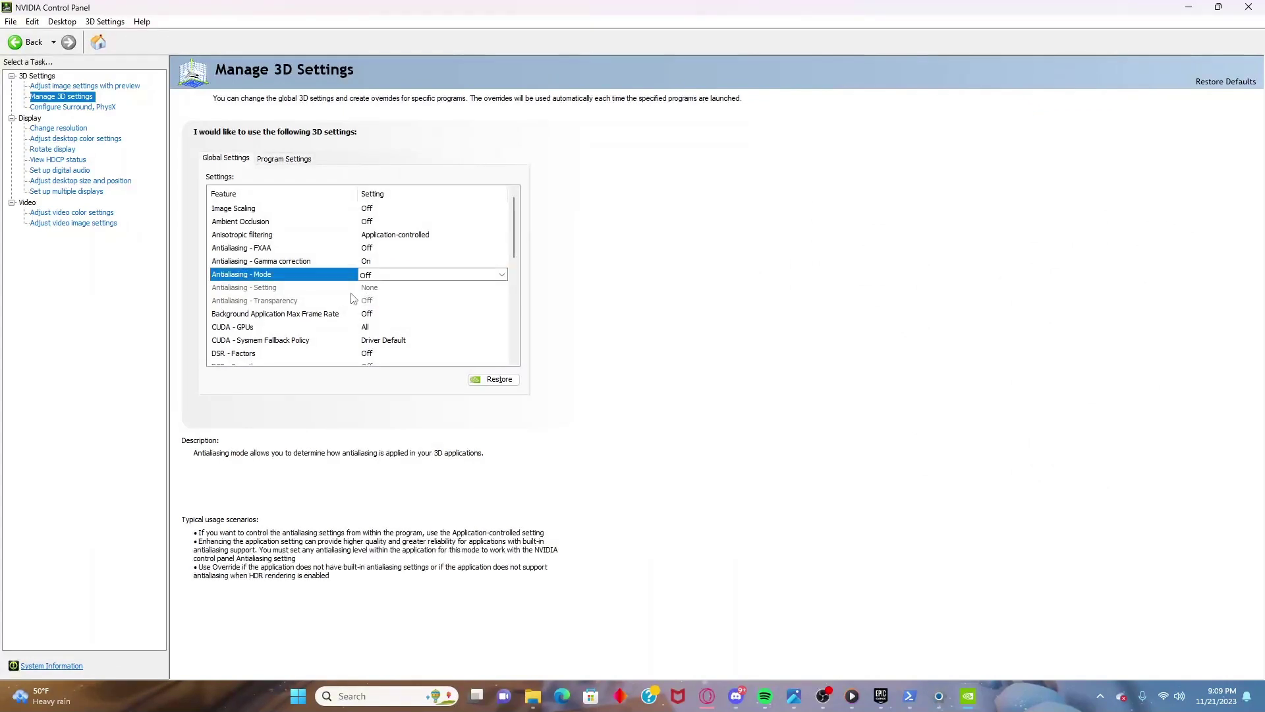
click(368, 293)
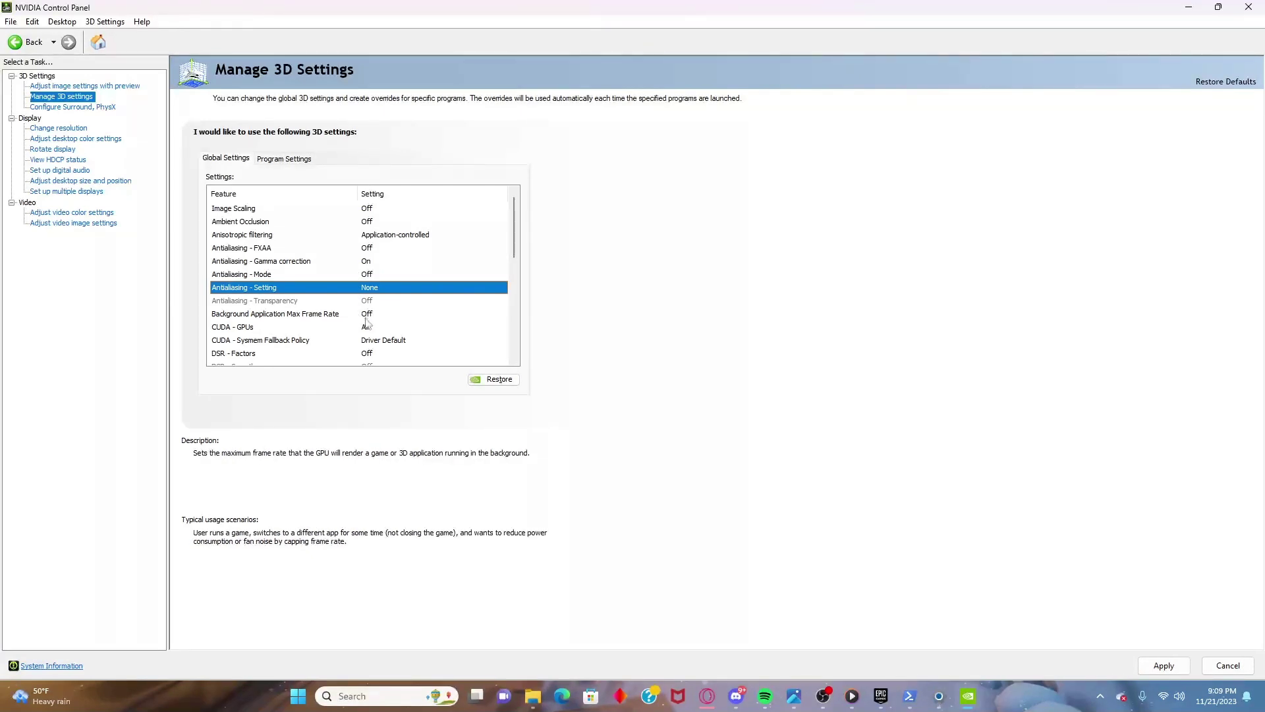
Set Texture filtering - Quality to High performance and review the remaining global options.
scroll(367, 323, down, 3)
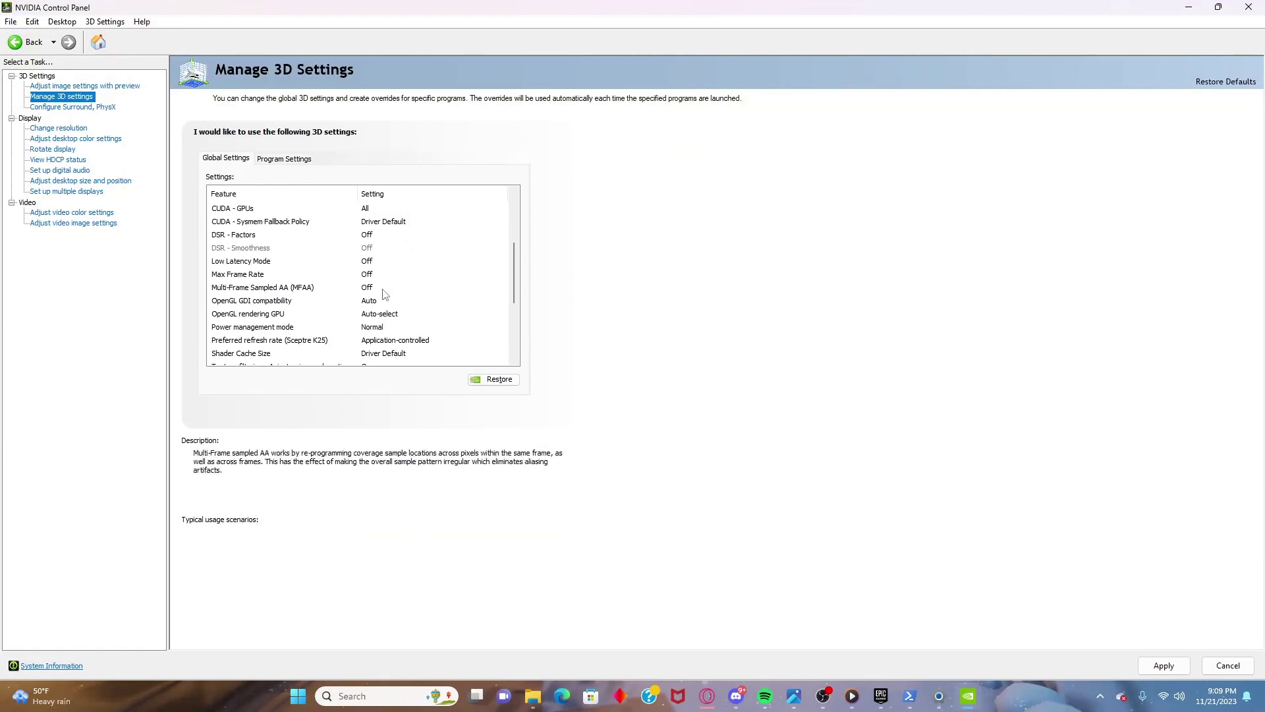
scroll(386, 293, down, 1)
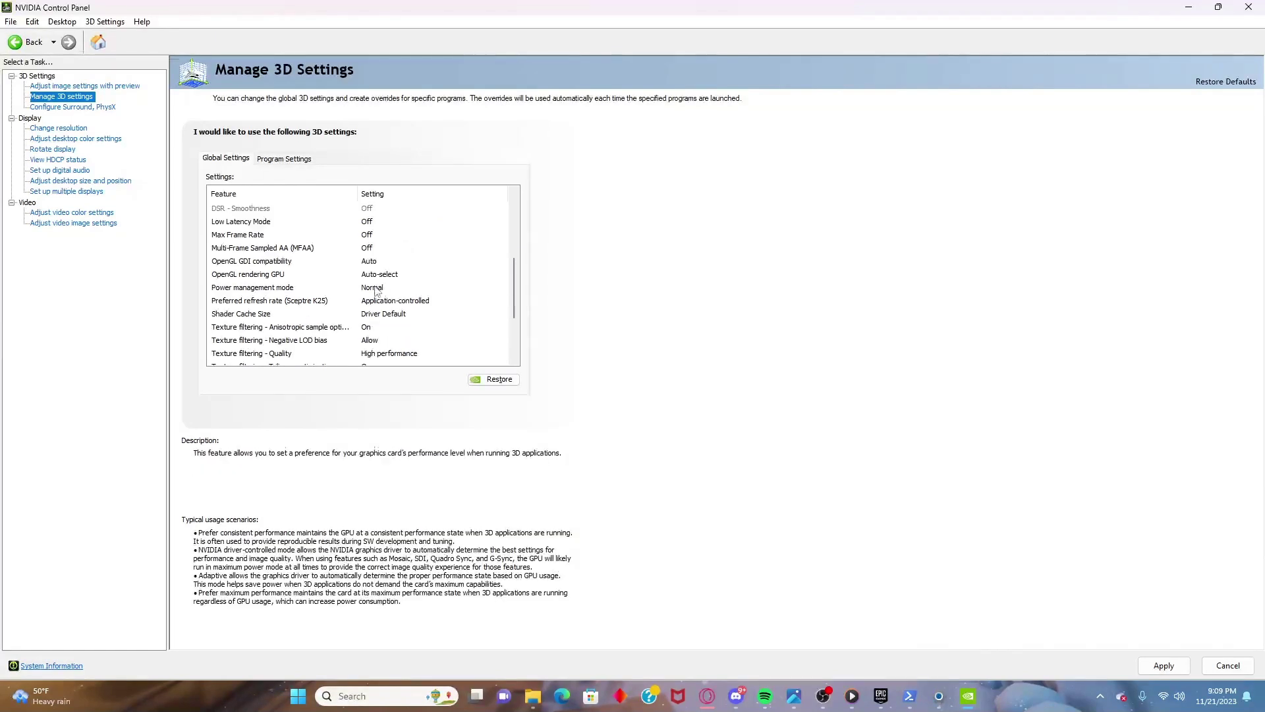
click(364, 329)
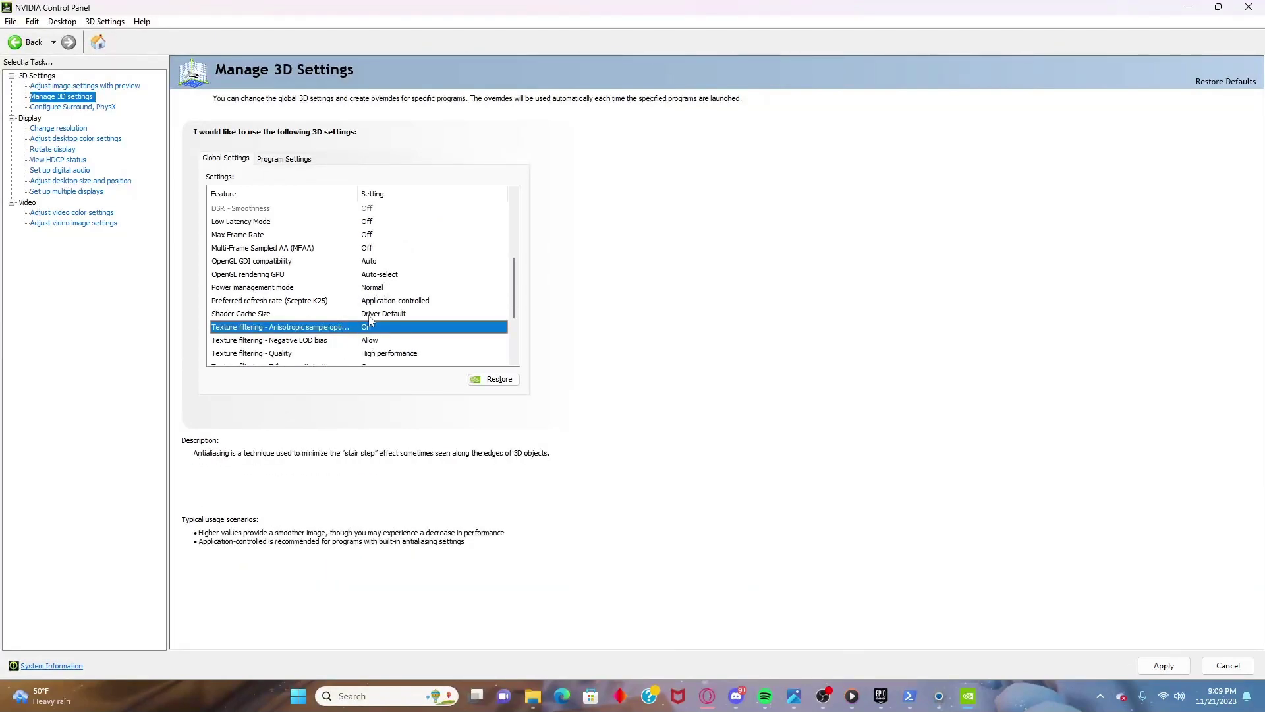
click(371, 322)
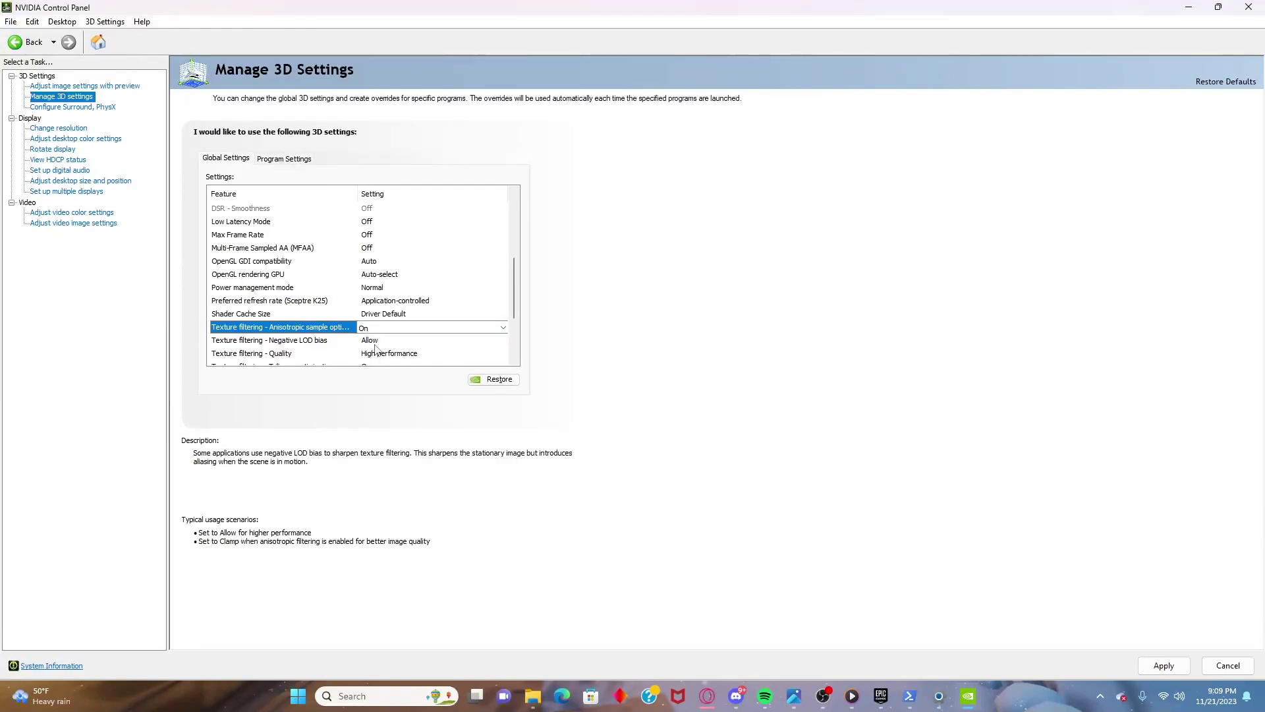
click(313, 354)
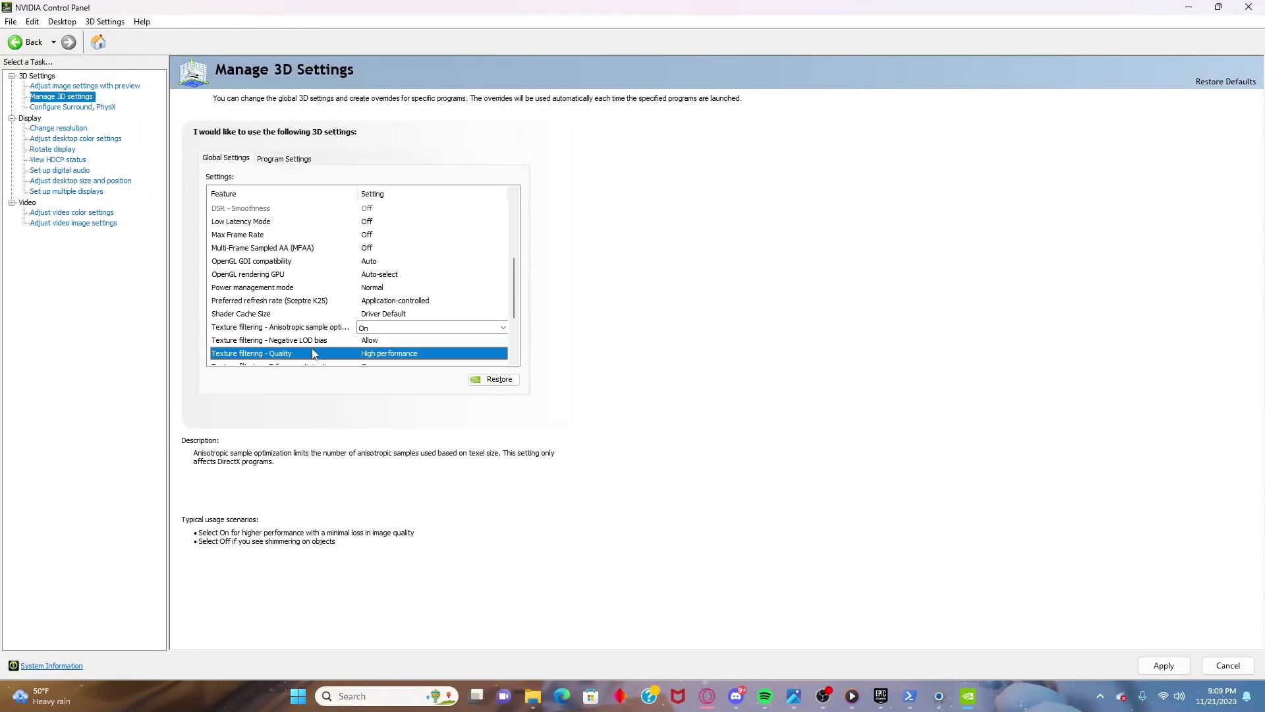
scroll(395, 340, down, 3)
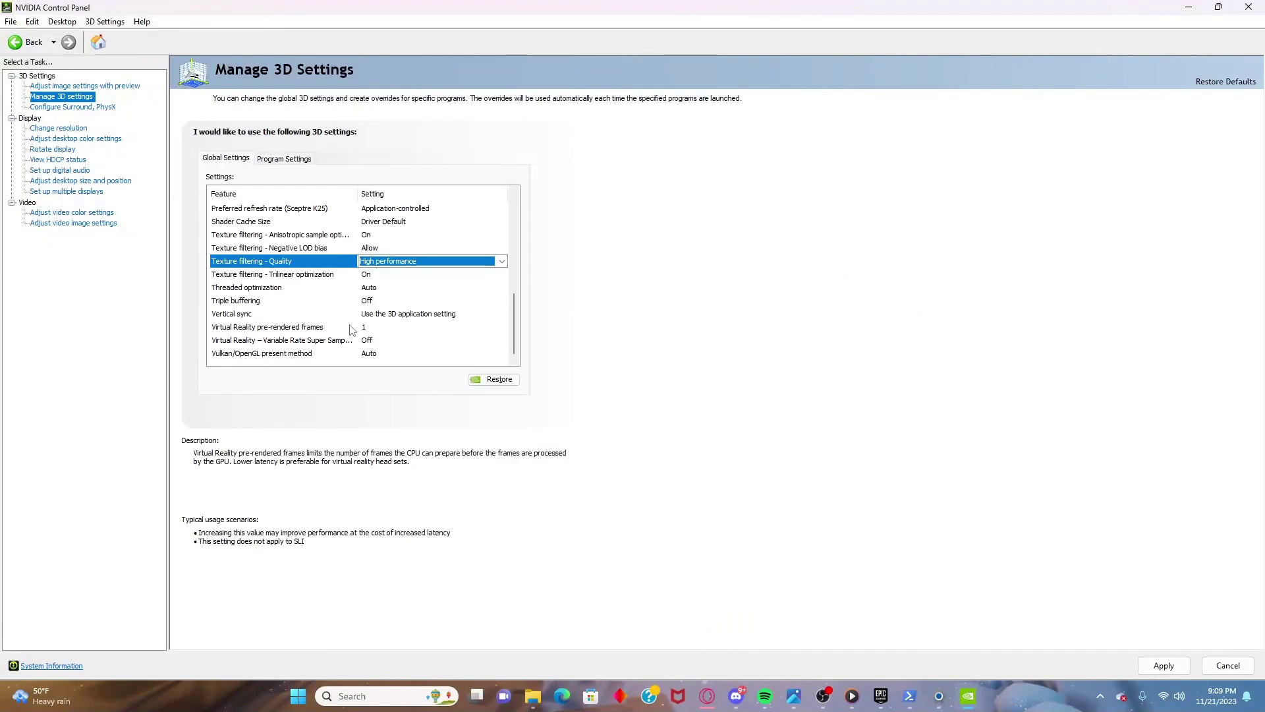
click(66, 128)
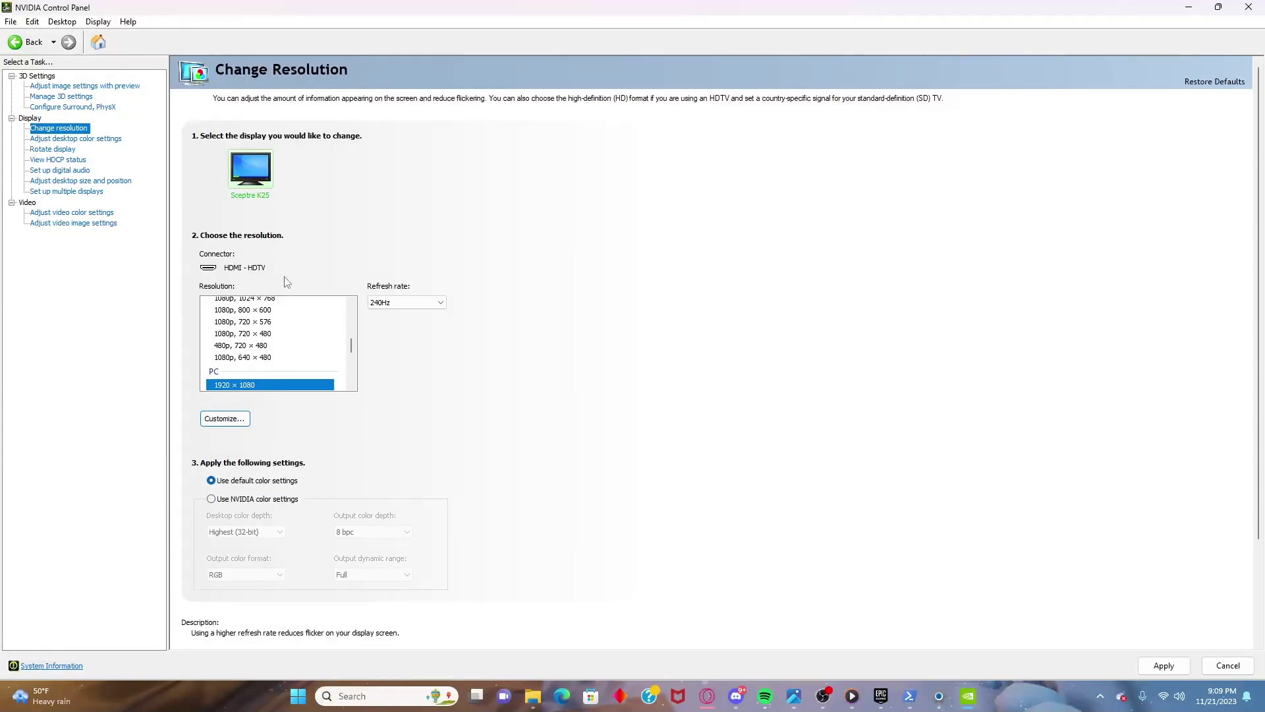
Confirm 1920 × 1080 at 240Hz, then apply the pending 3D changes on Adjust image settings with preview.
scroll(245, 517, down, 1)
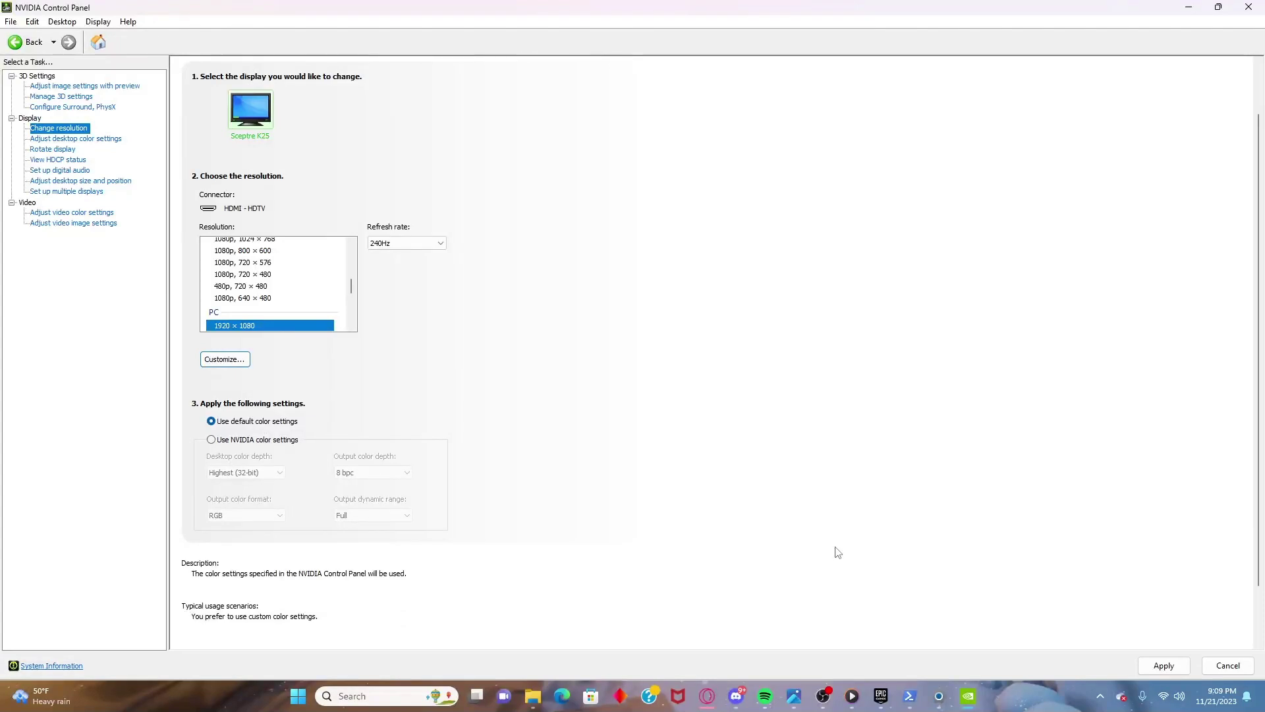
click(84, 85)
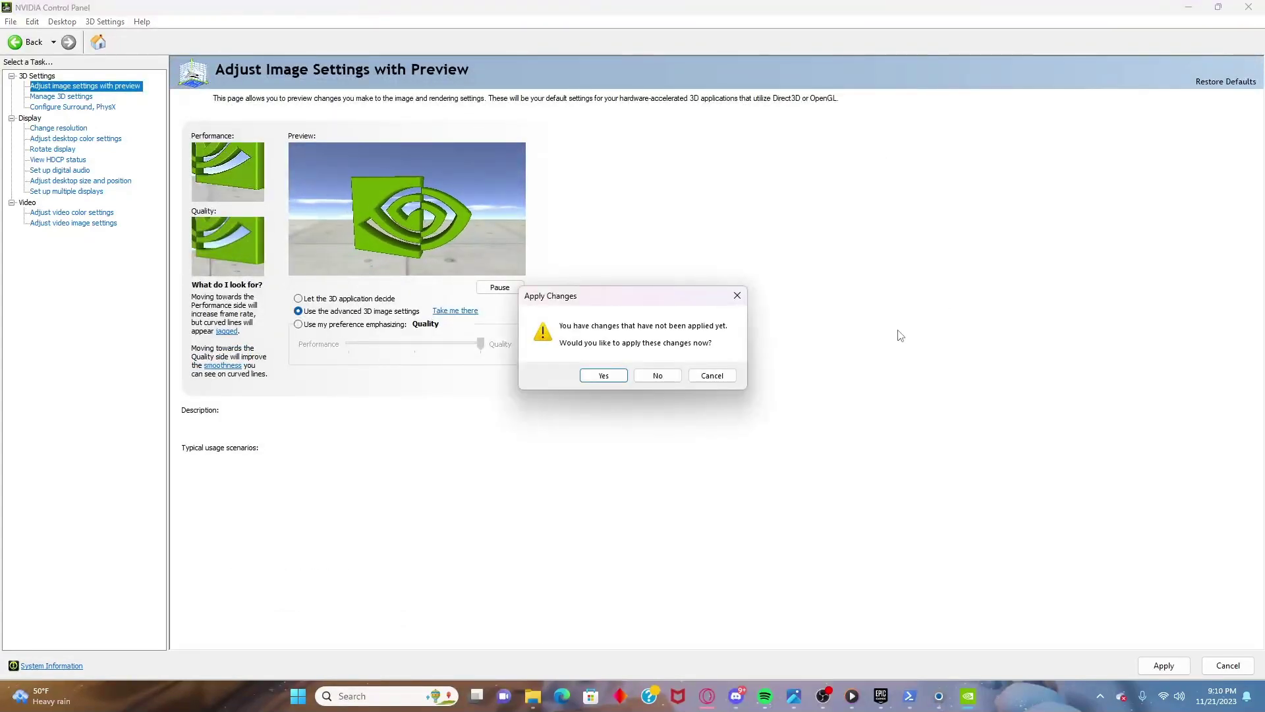
click(603, 375)
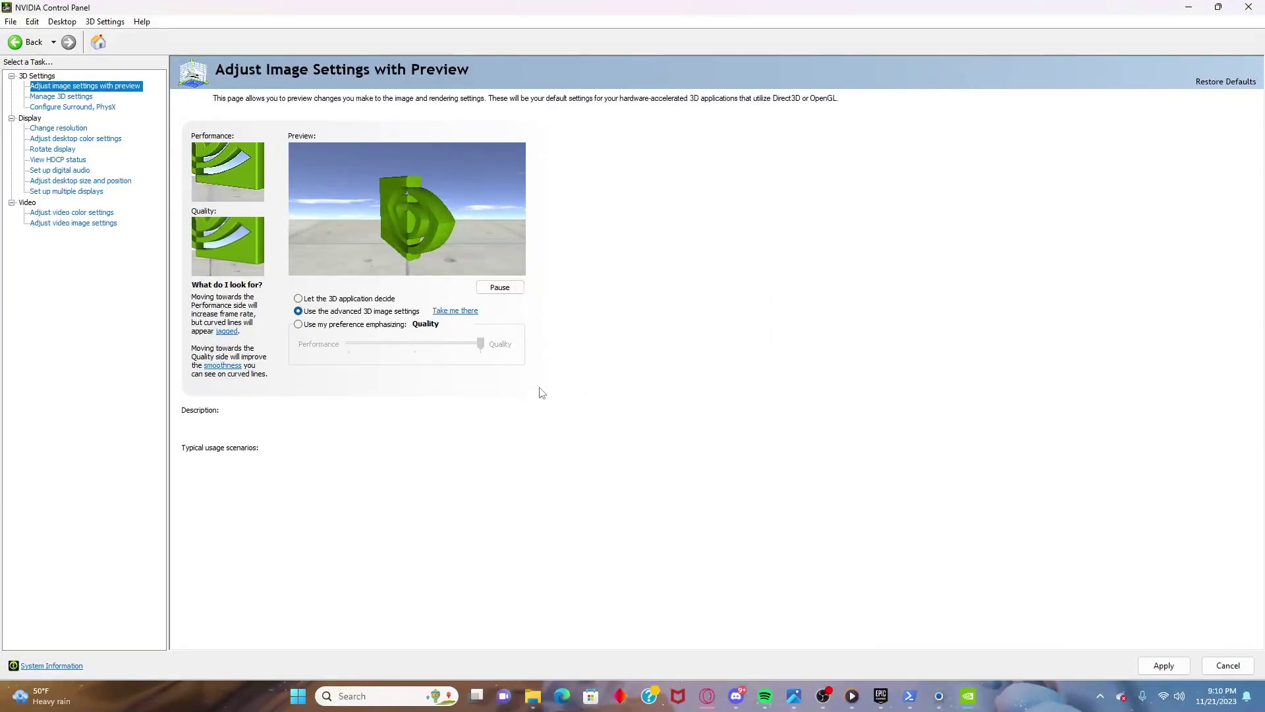
Open GeForce Experience, confirm driver 546.17 is current via Check for Updates, and return Home.
key(alt+F4)
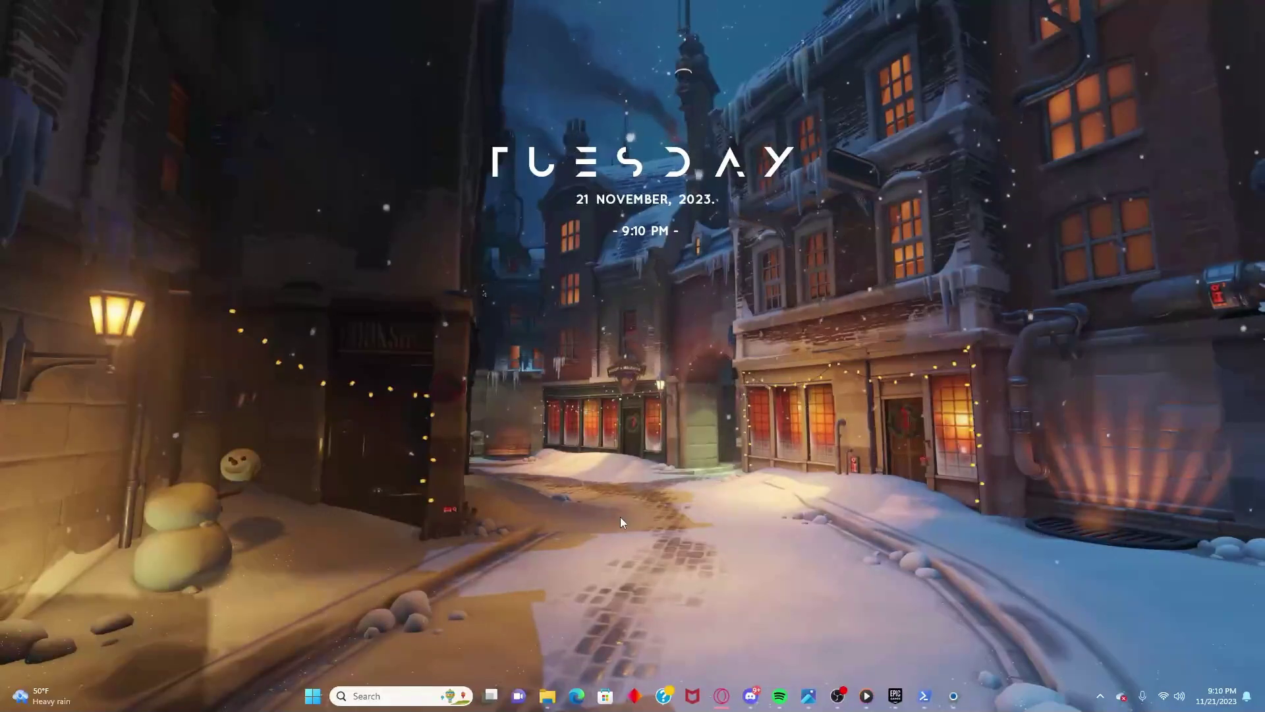
key(super)
text(gef)
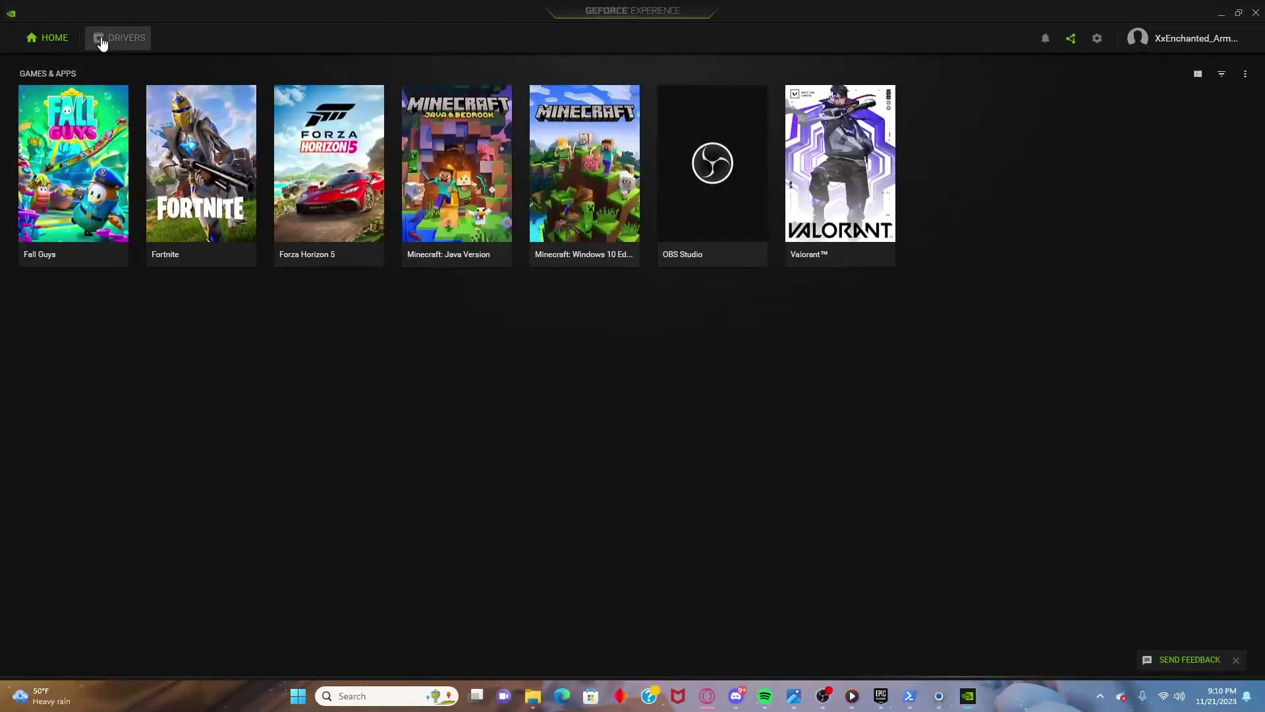
click(102, 41)
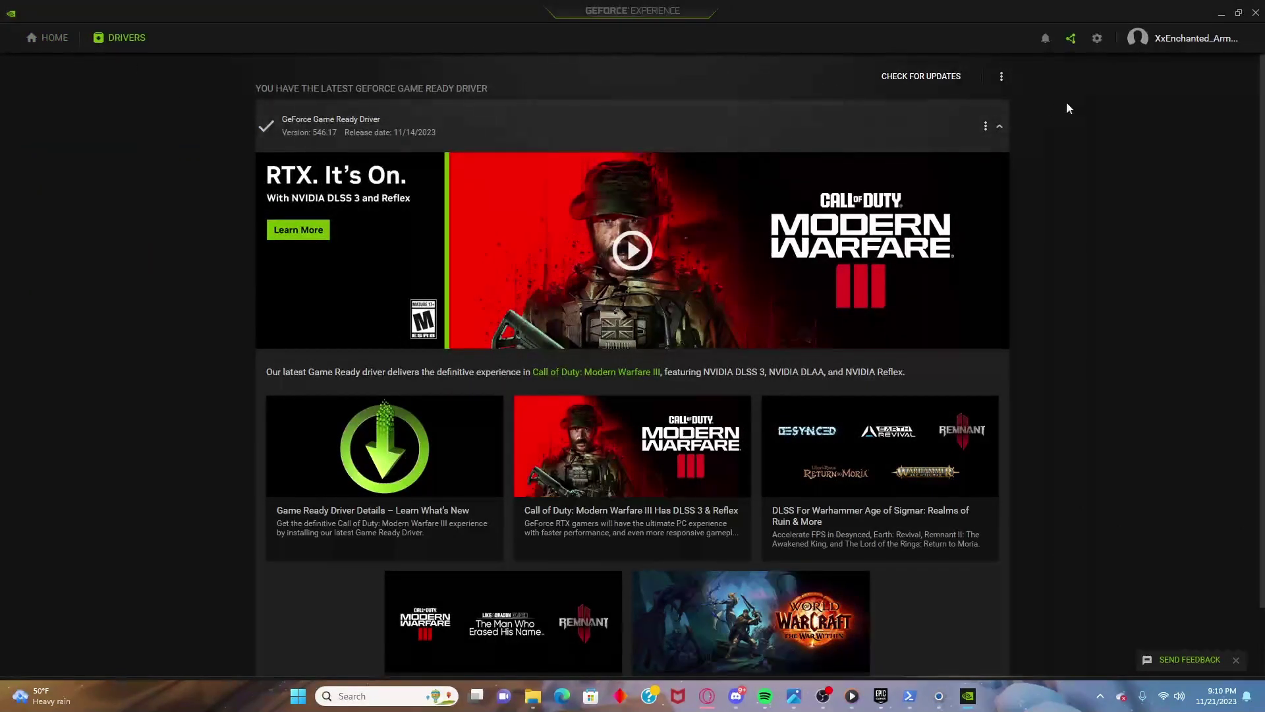
click(922, 76)
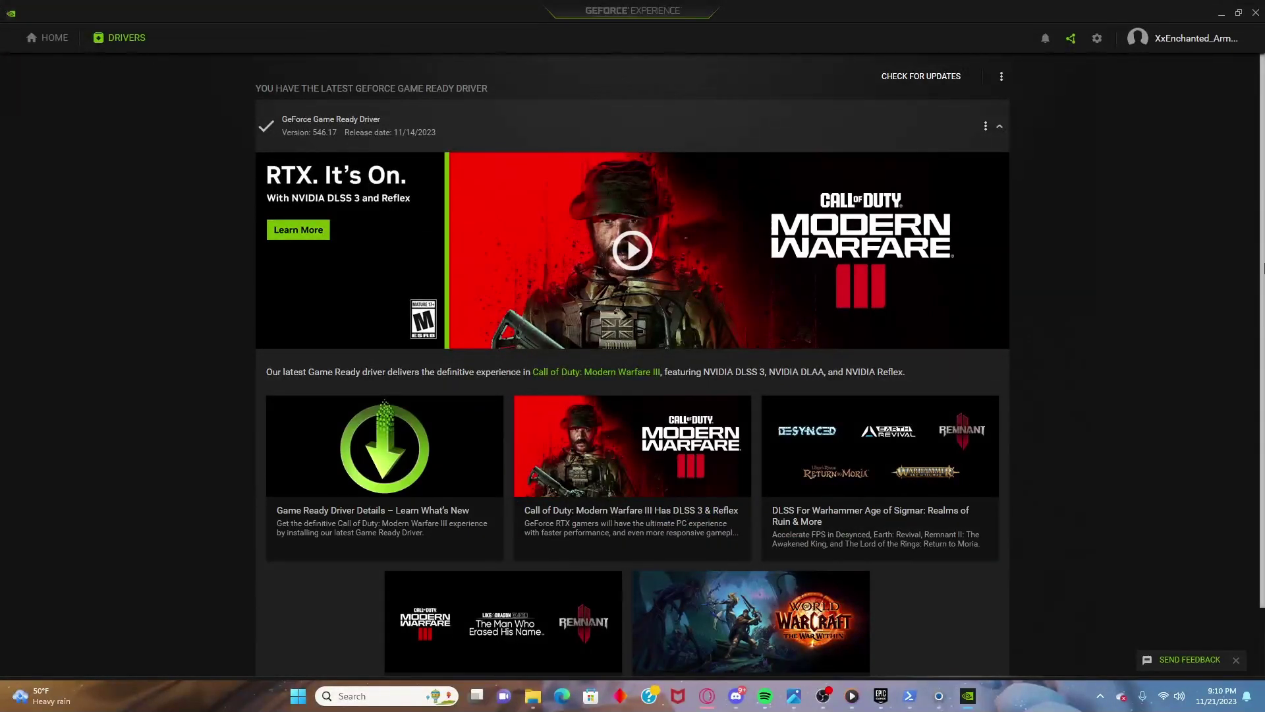
click(1095, 45)
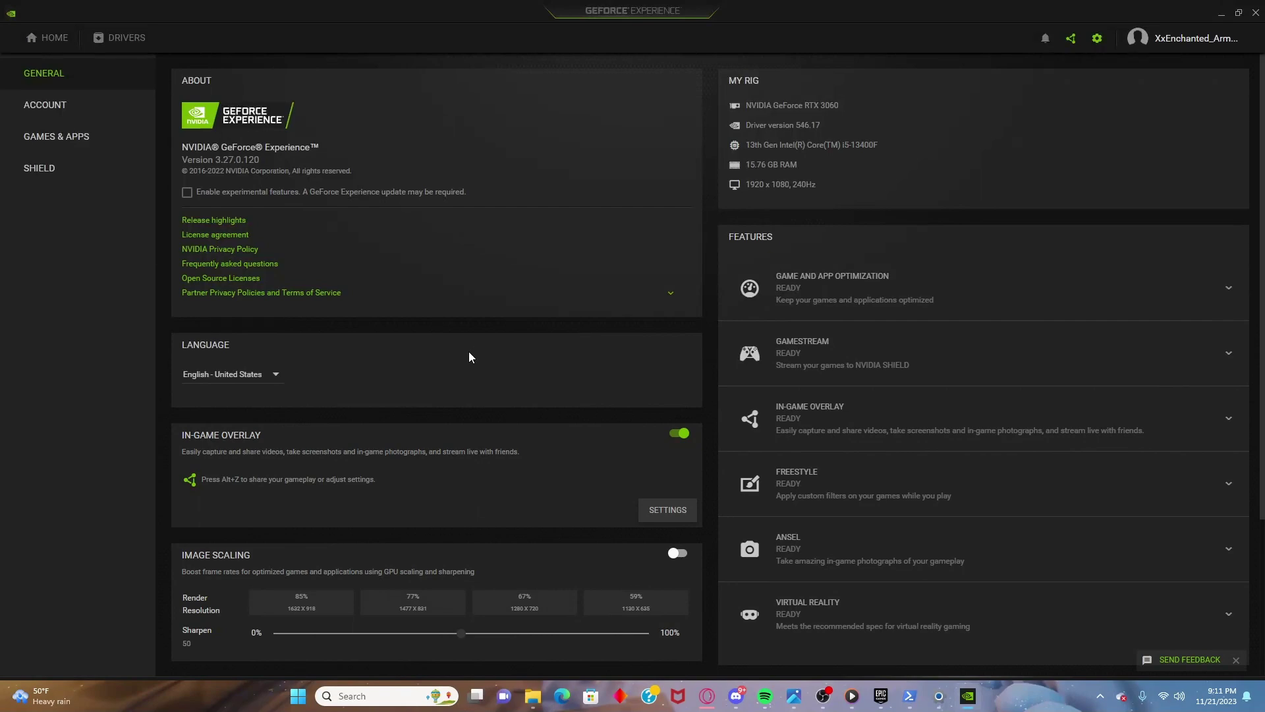
scroll(413, 370, down, 1)
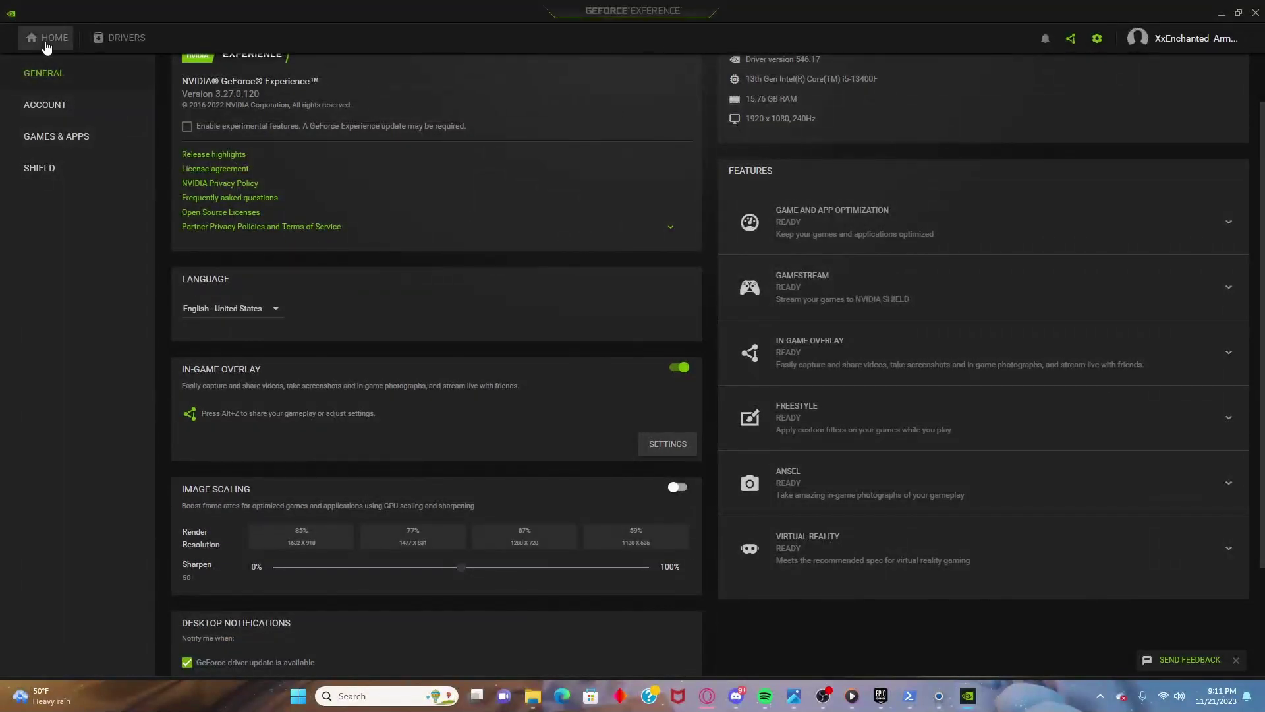
click(46, 39)
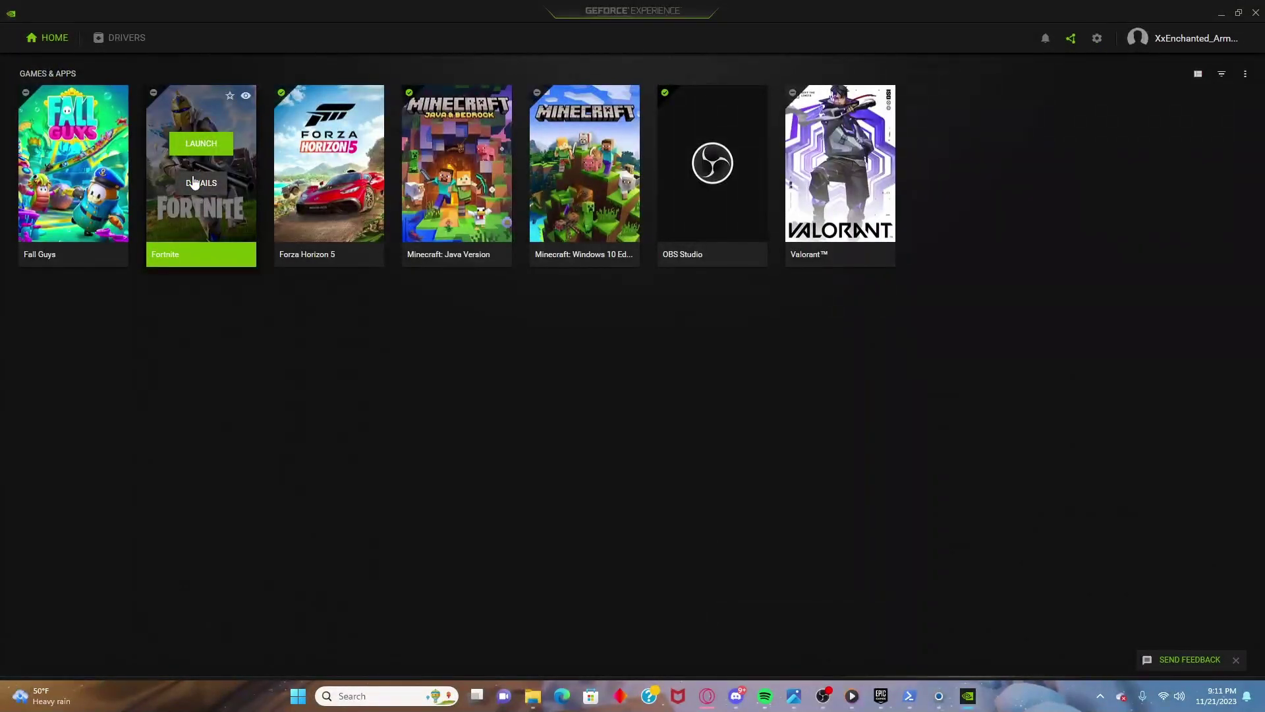
Optimize Fortnite, then Revert to restore its previous low settings, and close GeForce Experience.
click(193, 183)
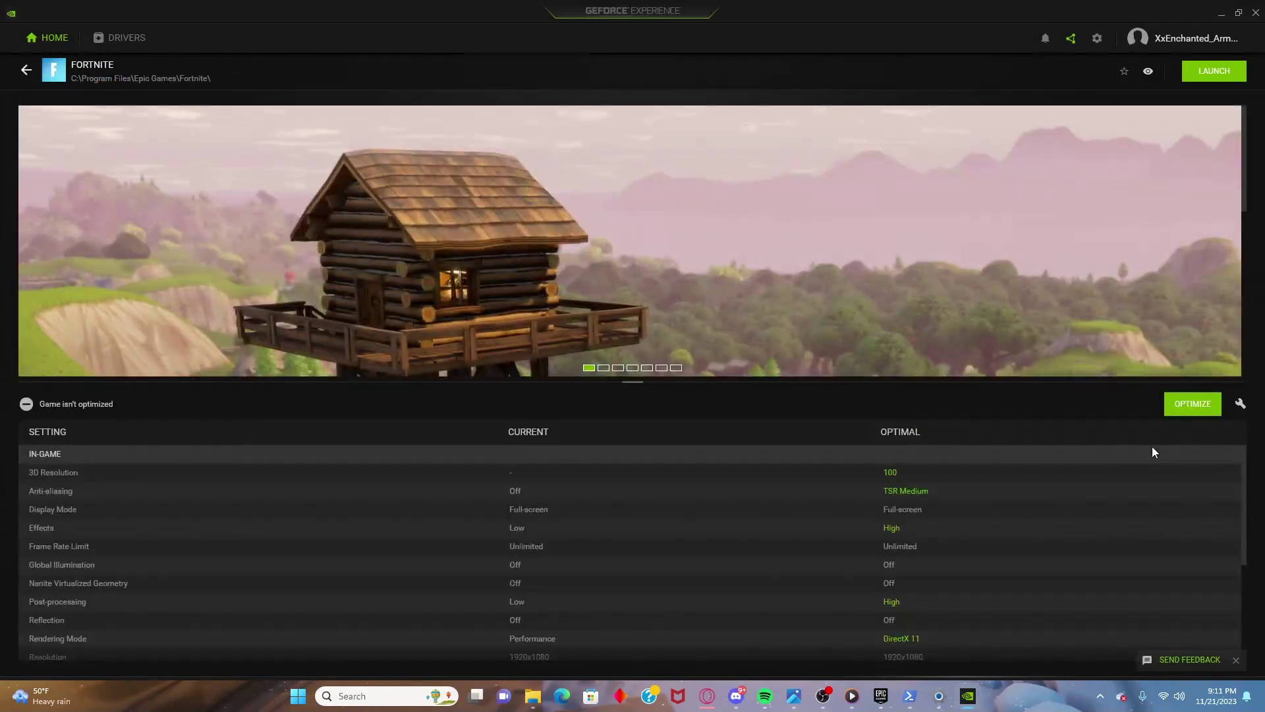
click(1178, 406)
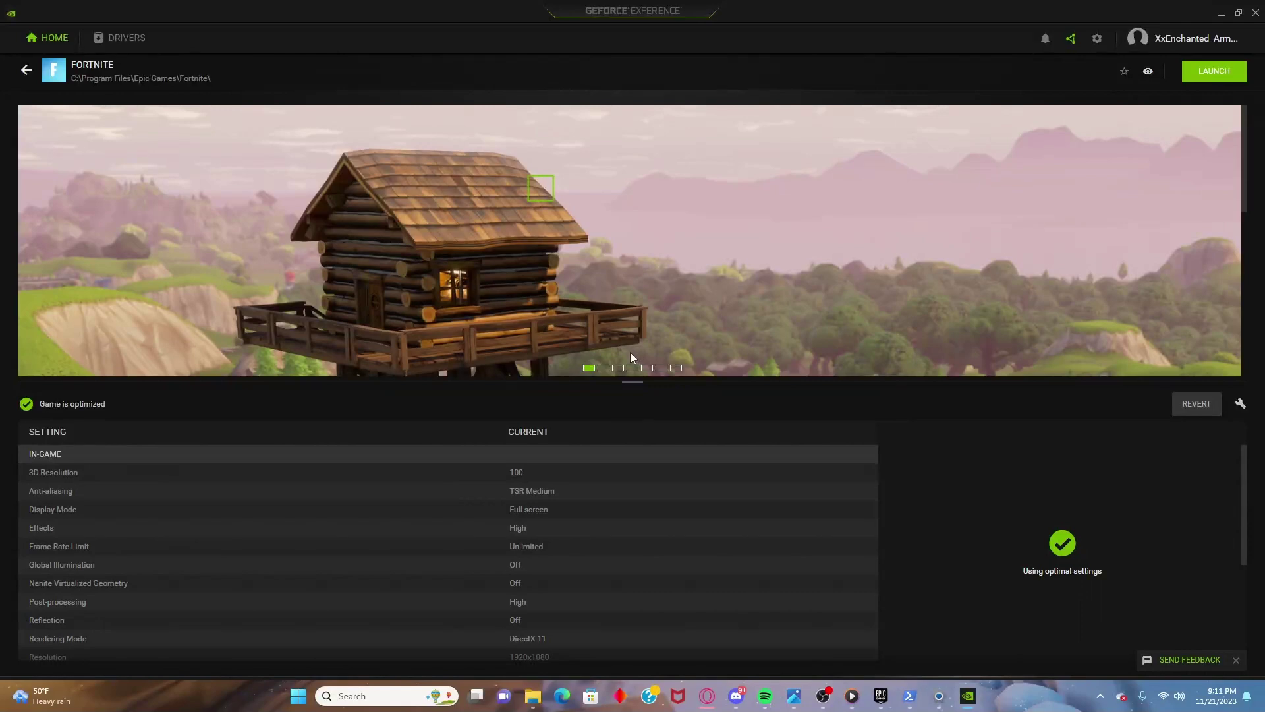
scroll(567, 468, down, 3)
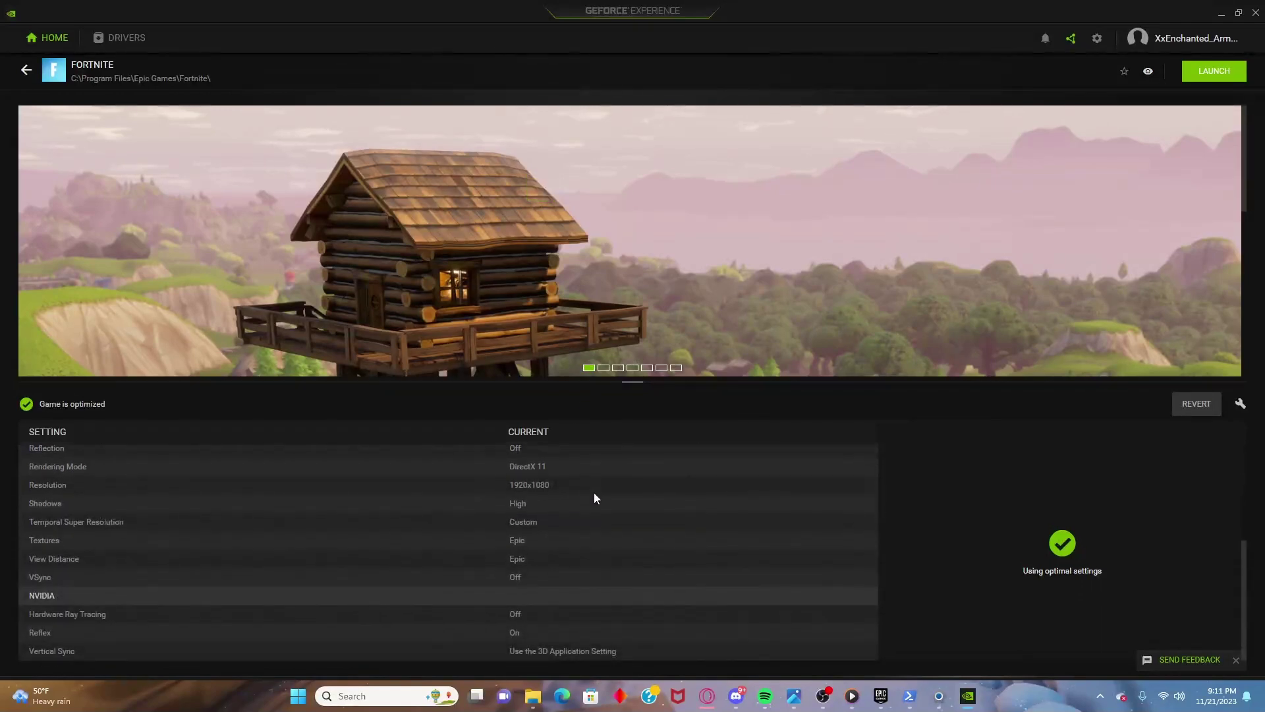
scroll(598, 488, up, 3)
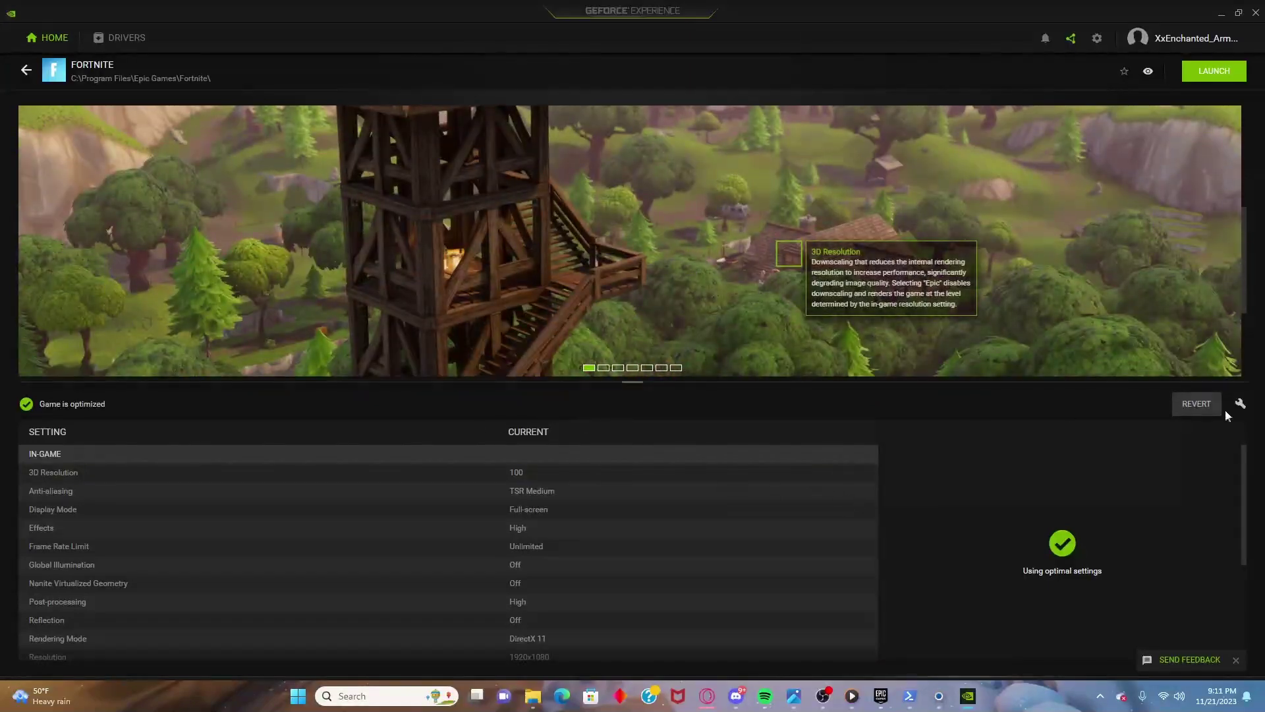
click(1208, 411)
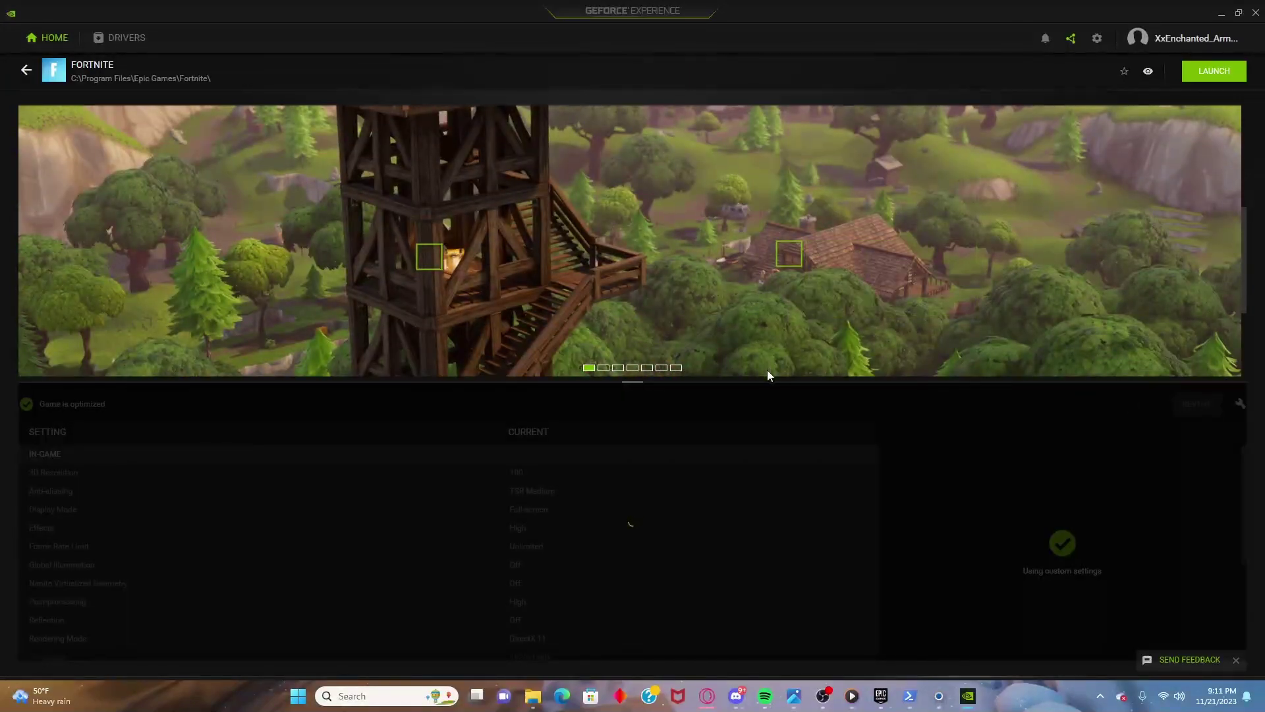
scroll(911, 468, down, 3)
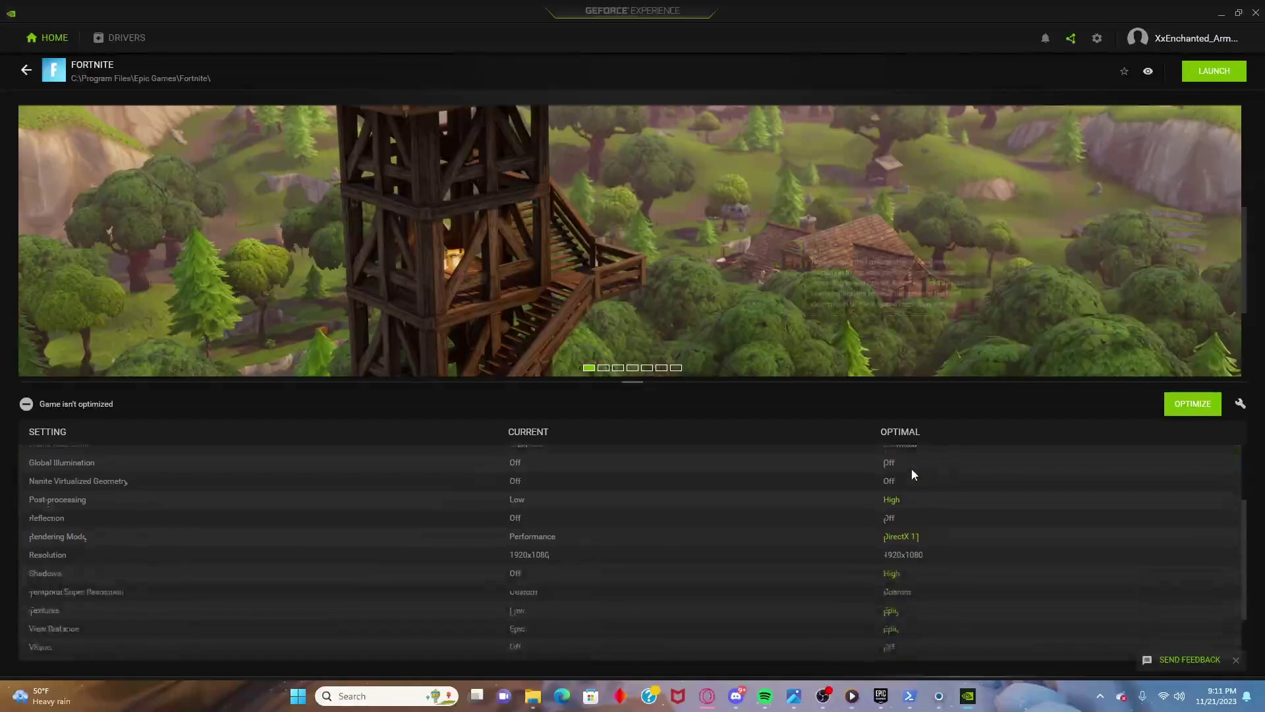
scroll(916, 468, up, 3)
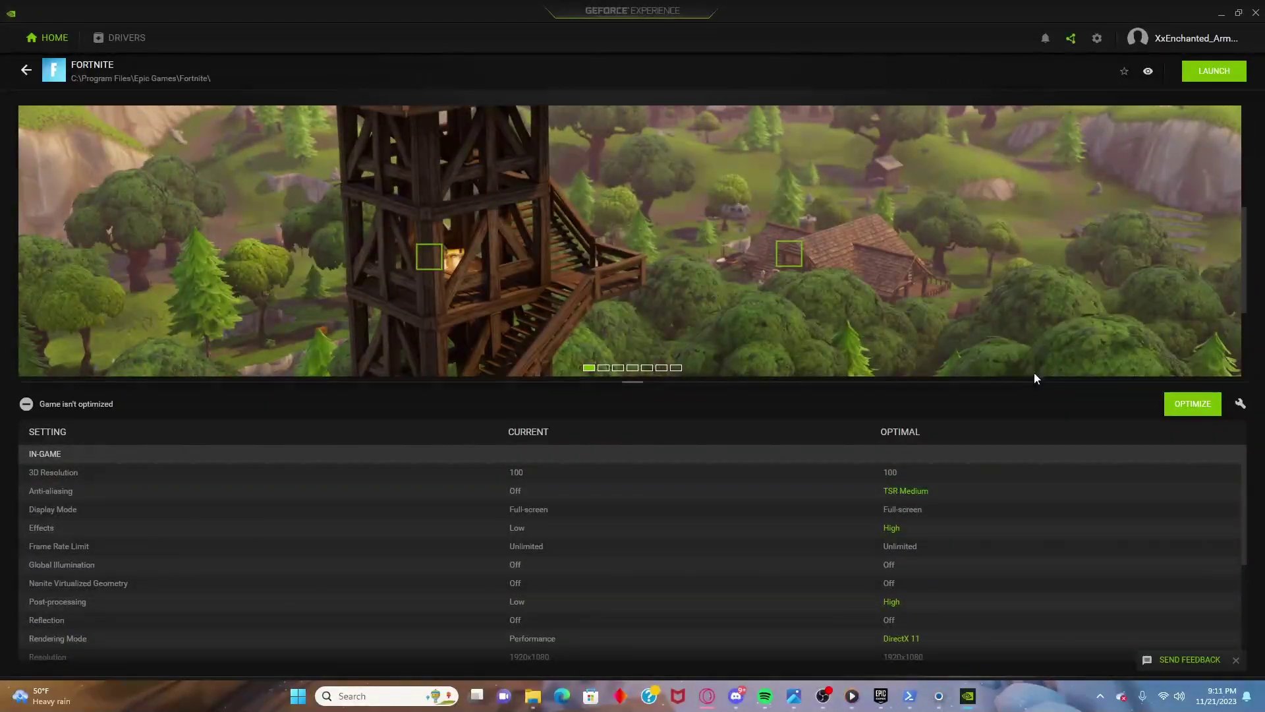
scroll(979, 476, down, 3)
scroll(981, 471, up, 2)
scroll(988, 469, down, 3)
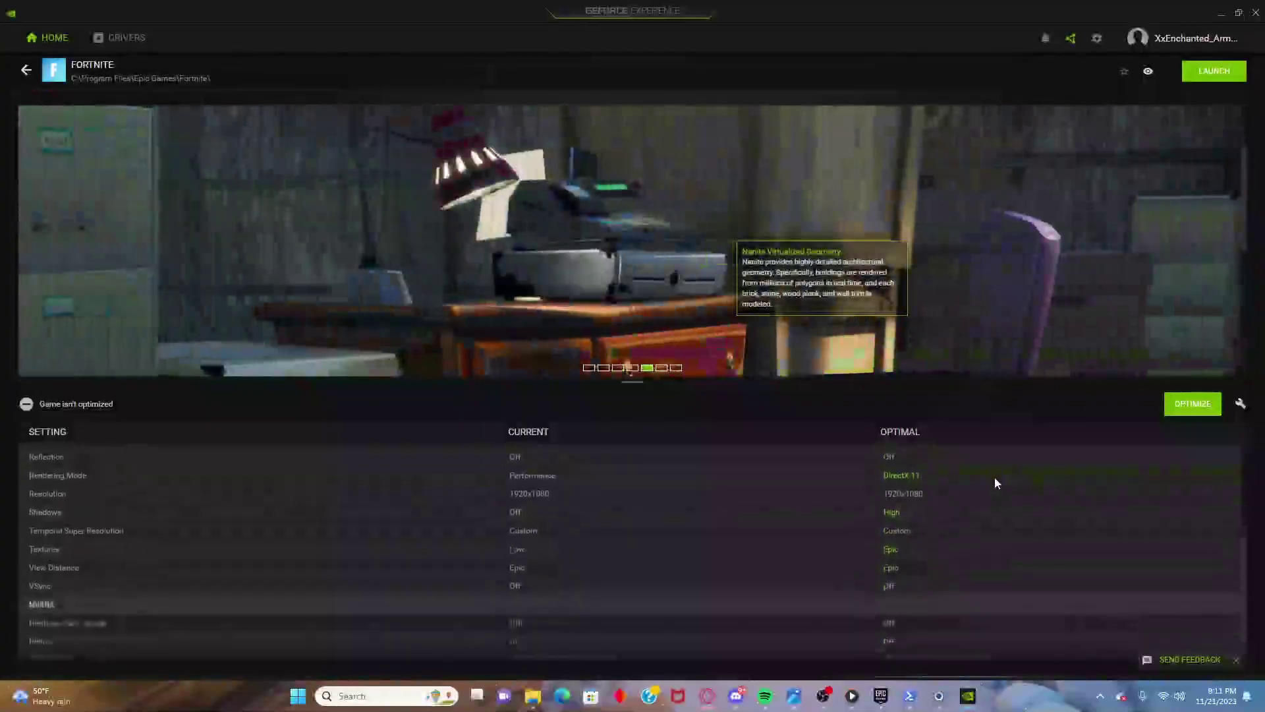
scroll(856, 468, up, 2)
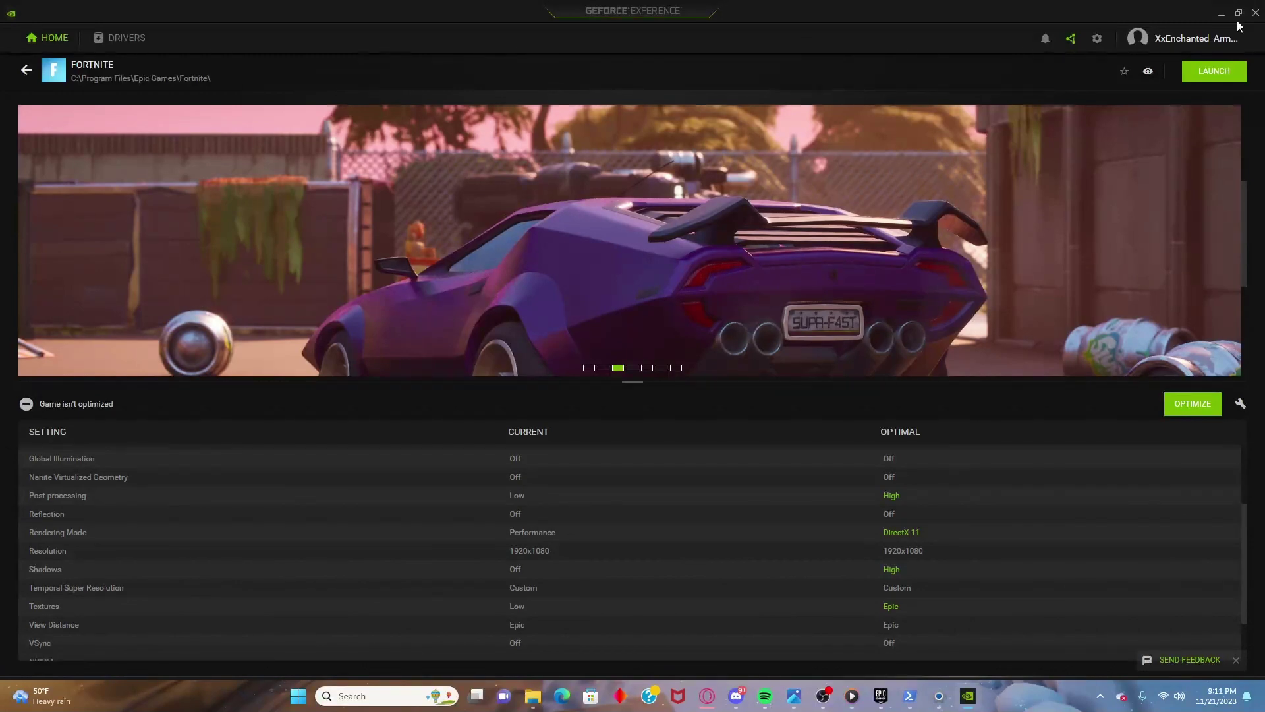
click(1256, 12)
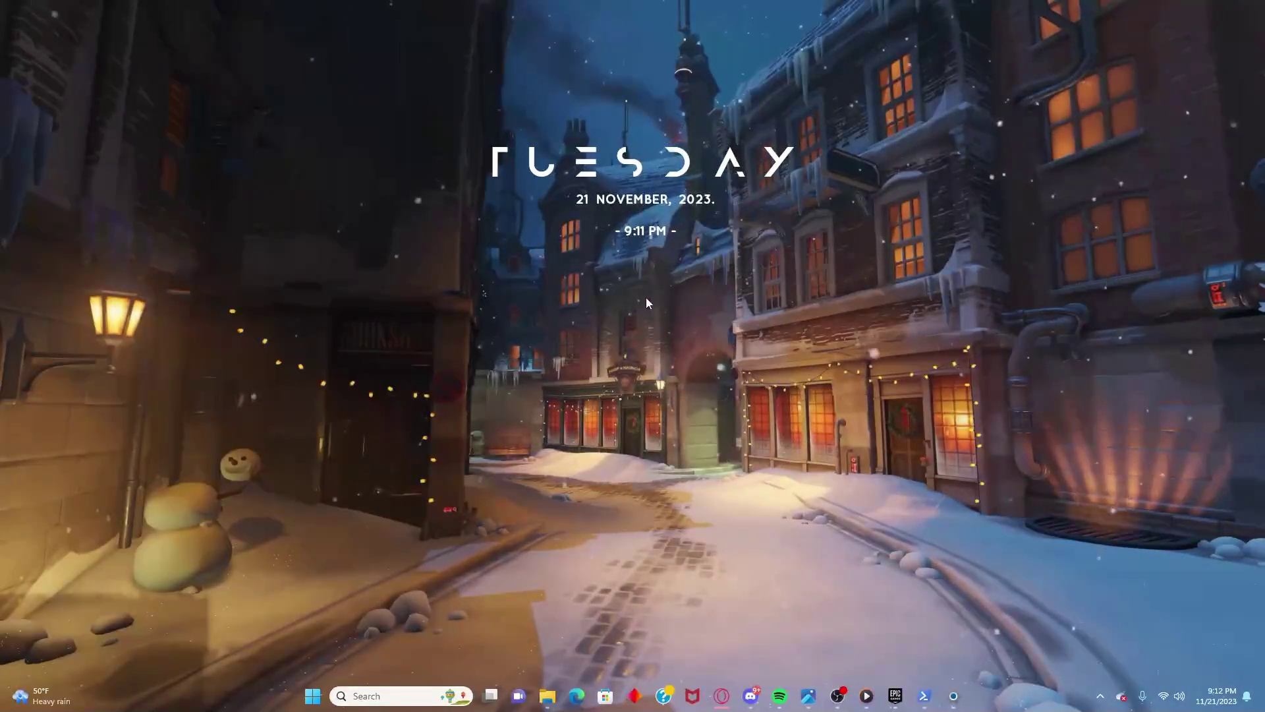
Apply Fortnite's install options with High Resolution Textures and DirectX 12 Shaders on, Save the World off.
scroll(610, 424, up, 5)
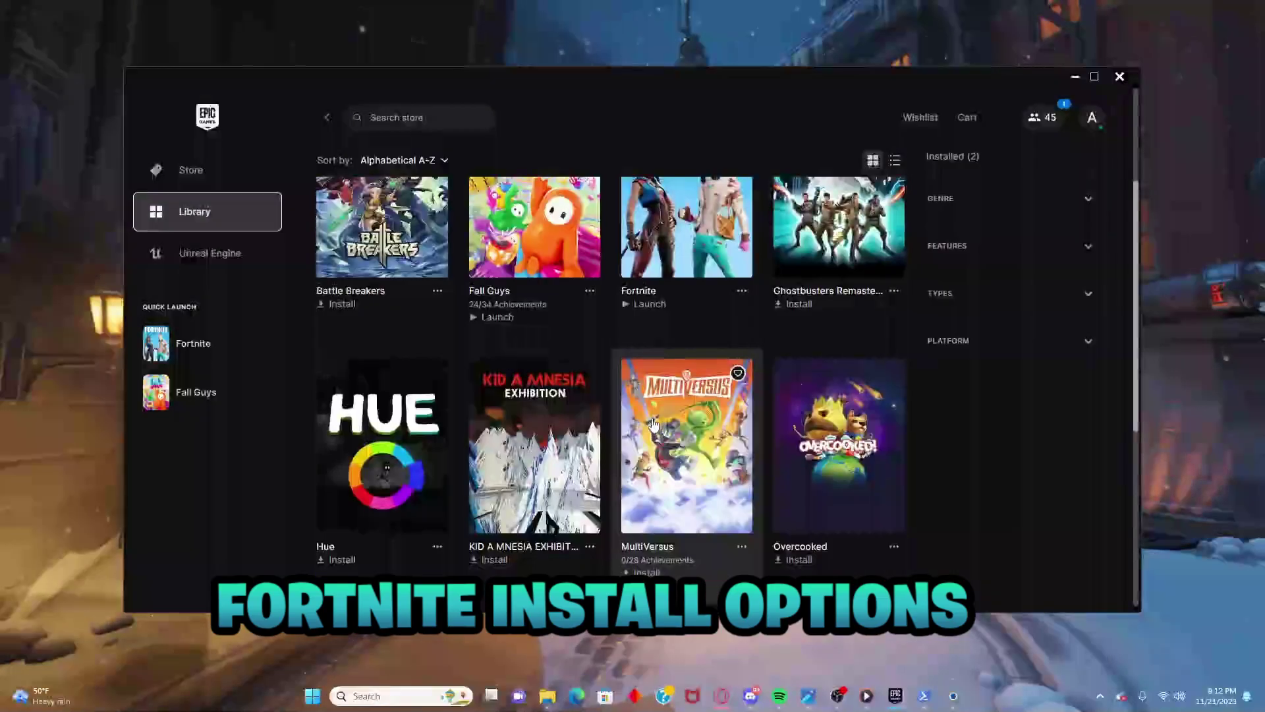
click(742, 488)
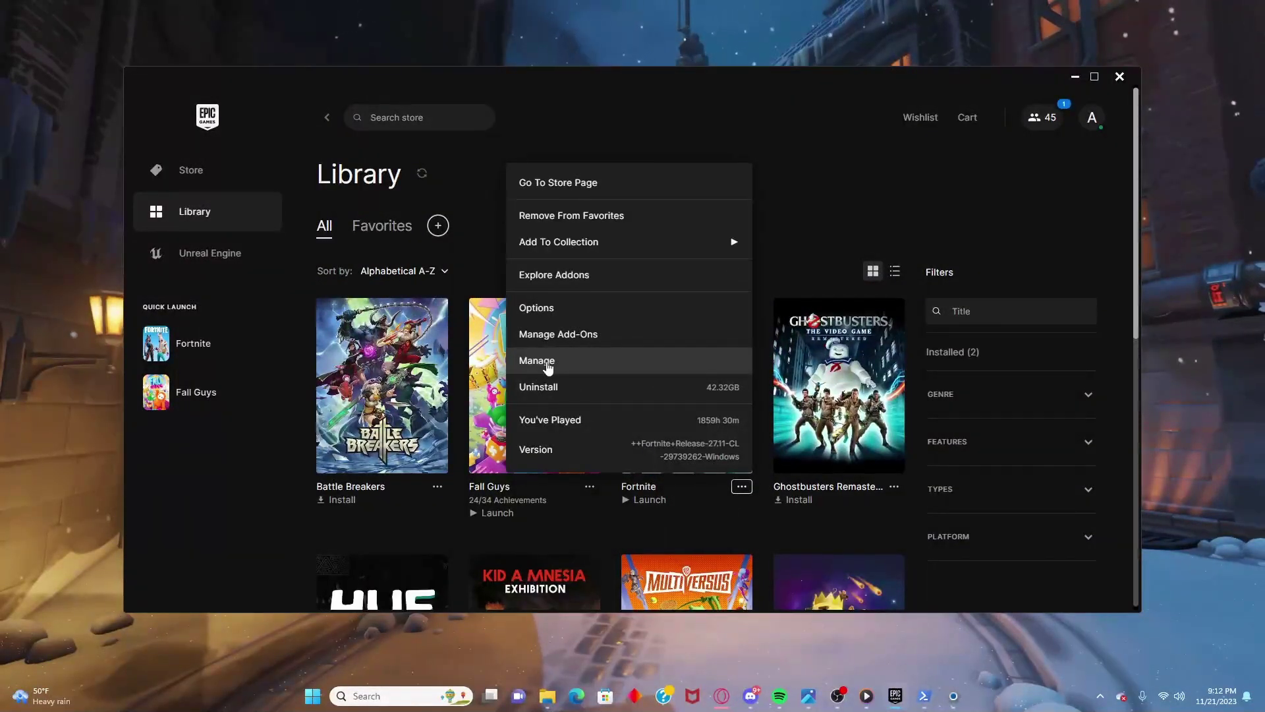
click(535, 308)
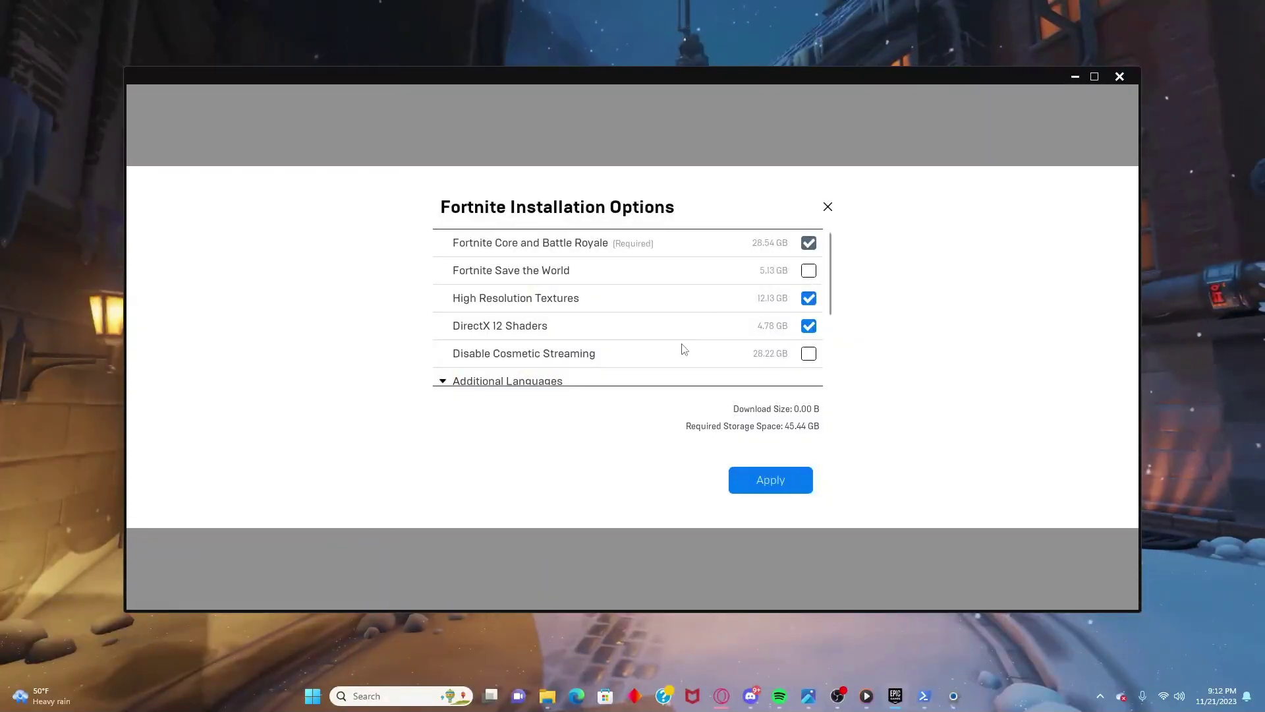
scroll(754, 341, down, 3)
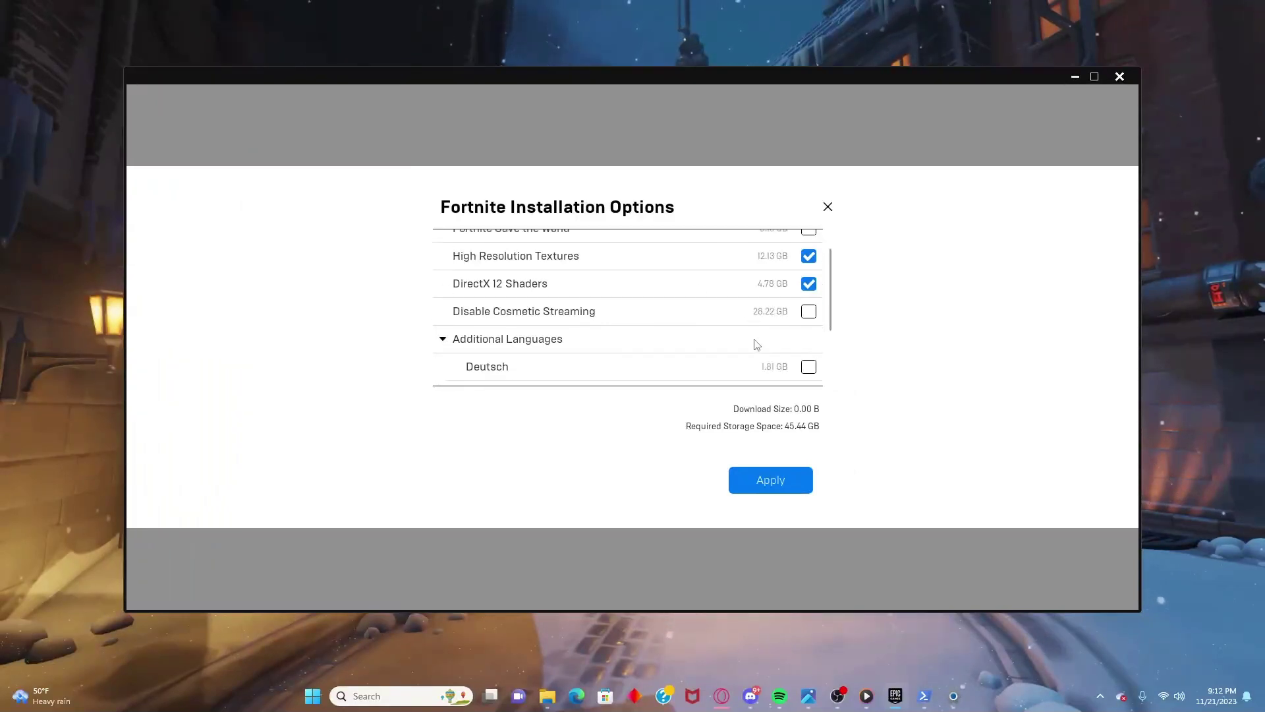
scroll(753, 342, up, 3)
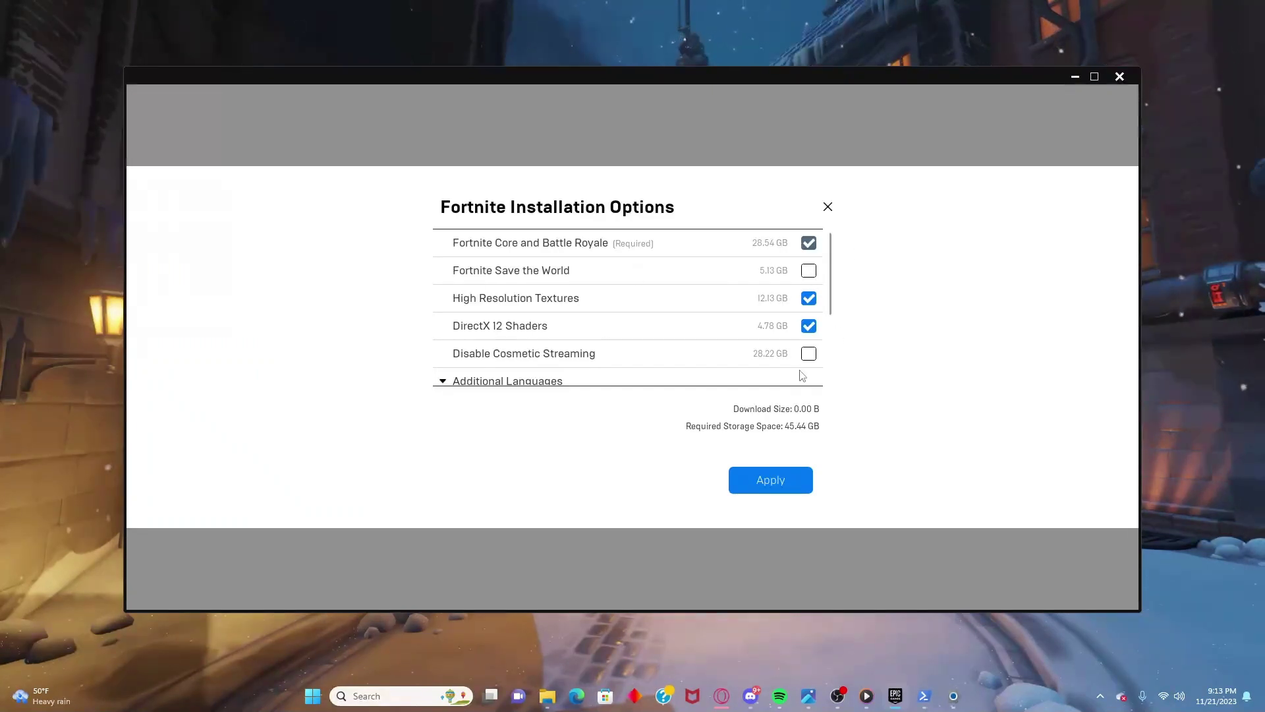
scroll(758, 350, down, 3)
scroll(765, 333, up, 3)
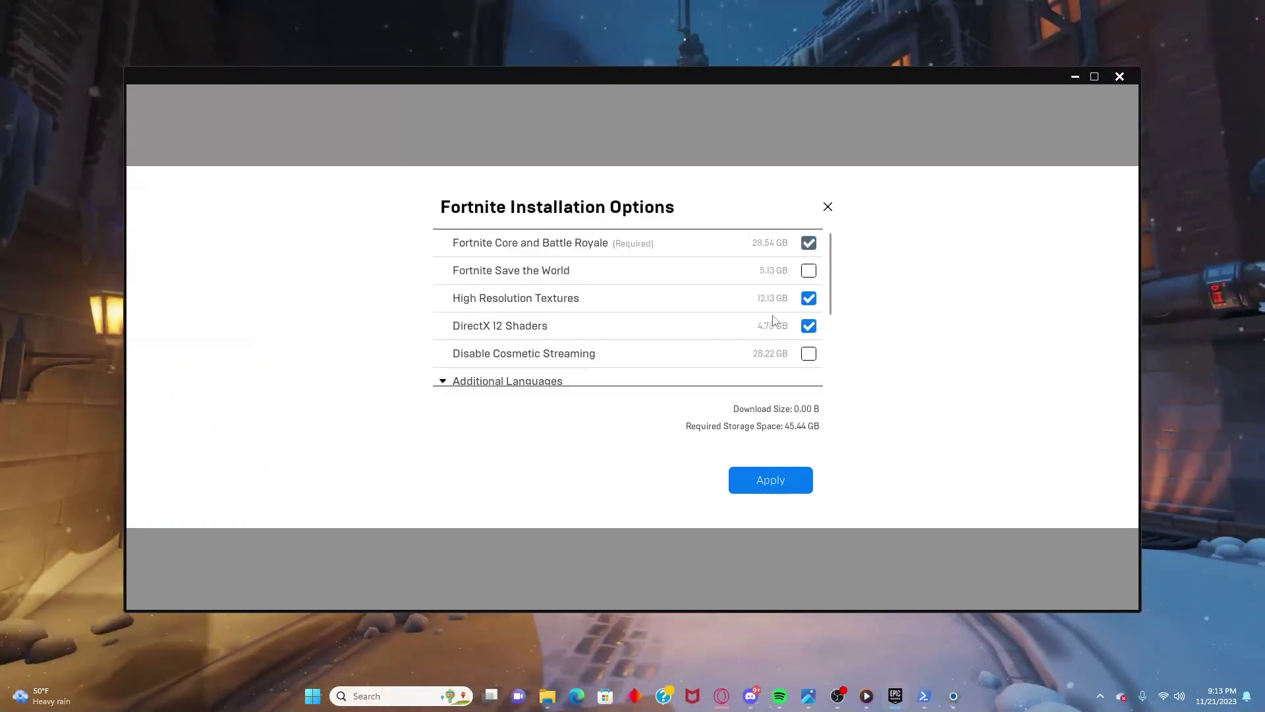
click(770, 480)
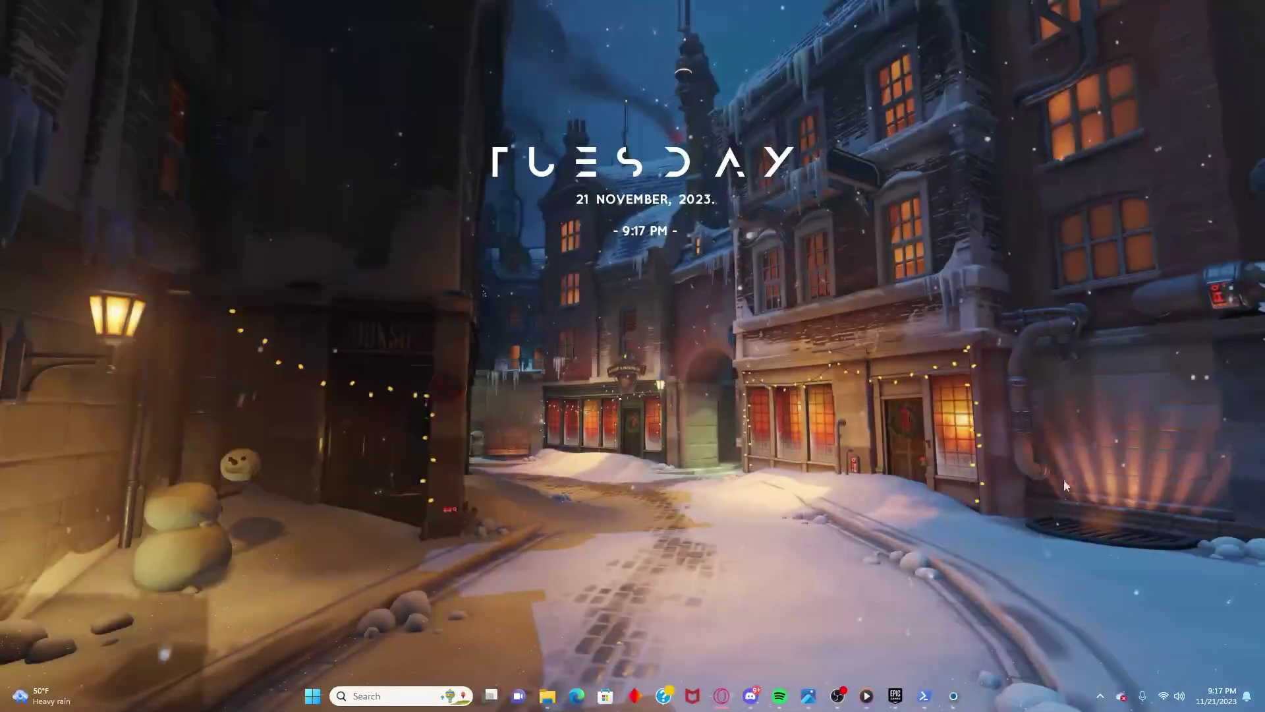
Restore Epic Games Launcher and launch Fortnite from its tile.
click(894, 696)
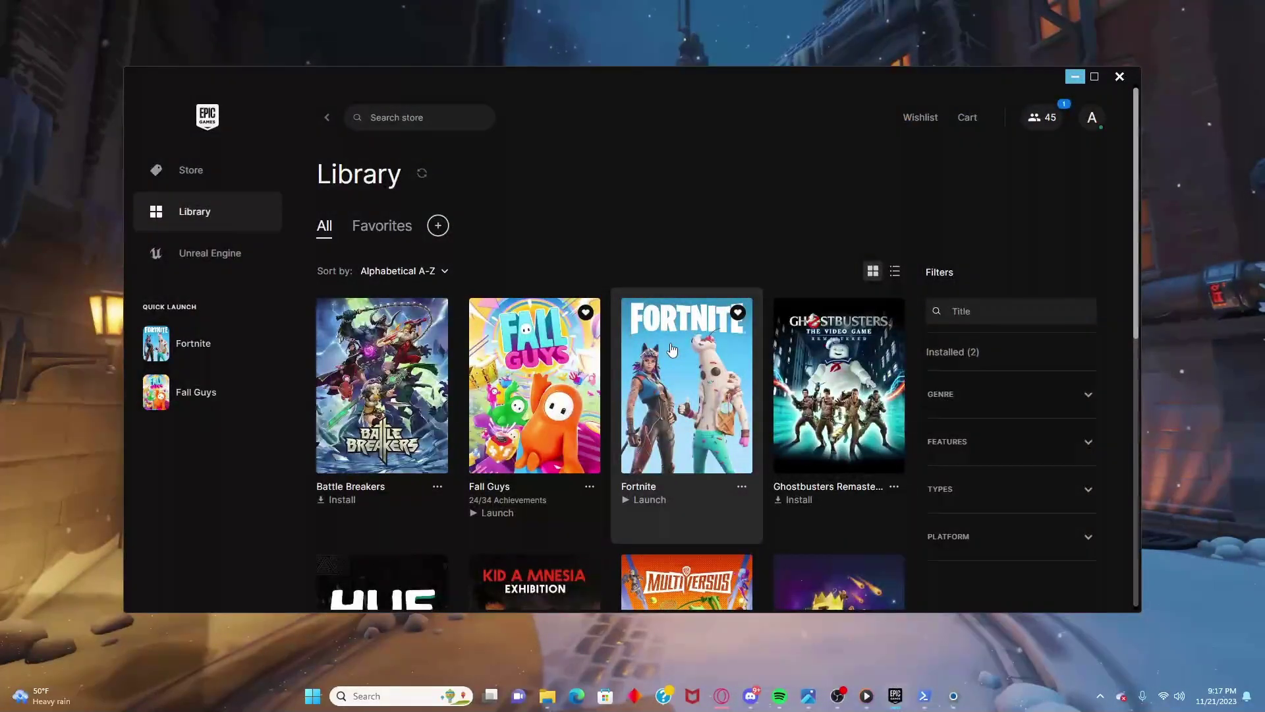
click(648, 344)
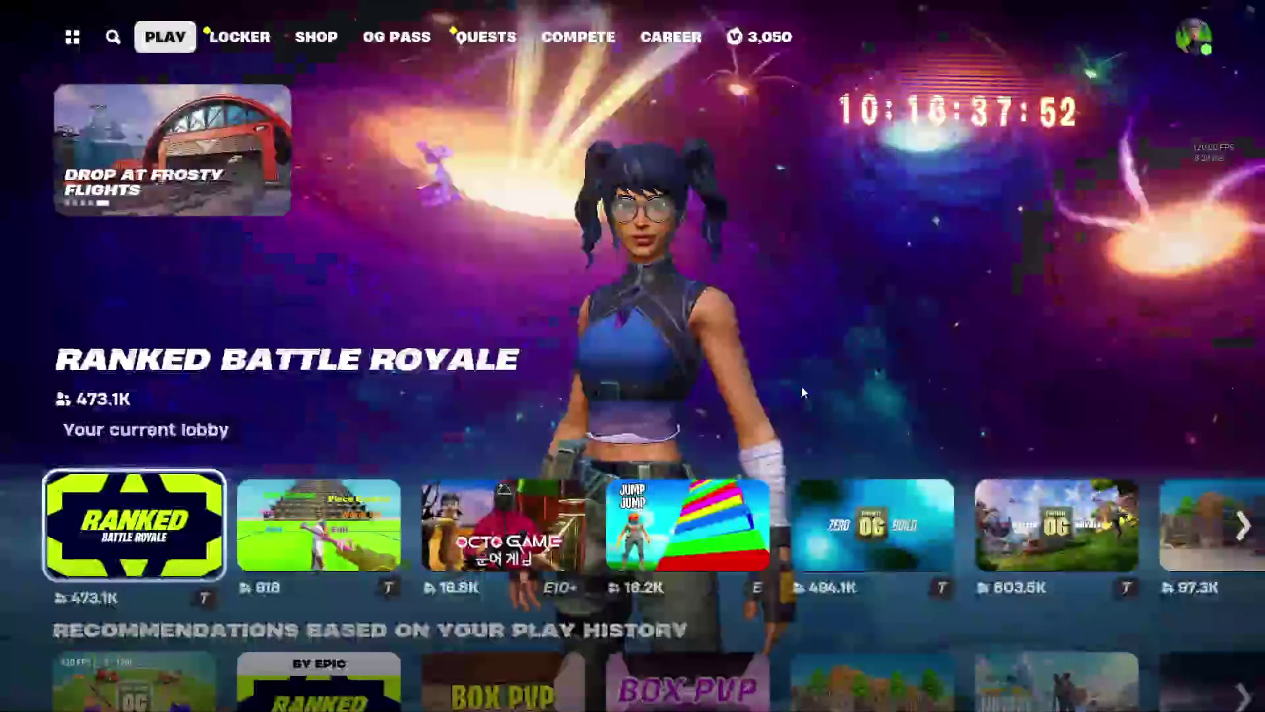
Open Fortnite's Video settings and set Frame Rate Limit to 240 FPS.
key(Escape)
click(868, 599)
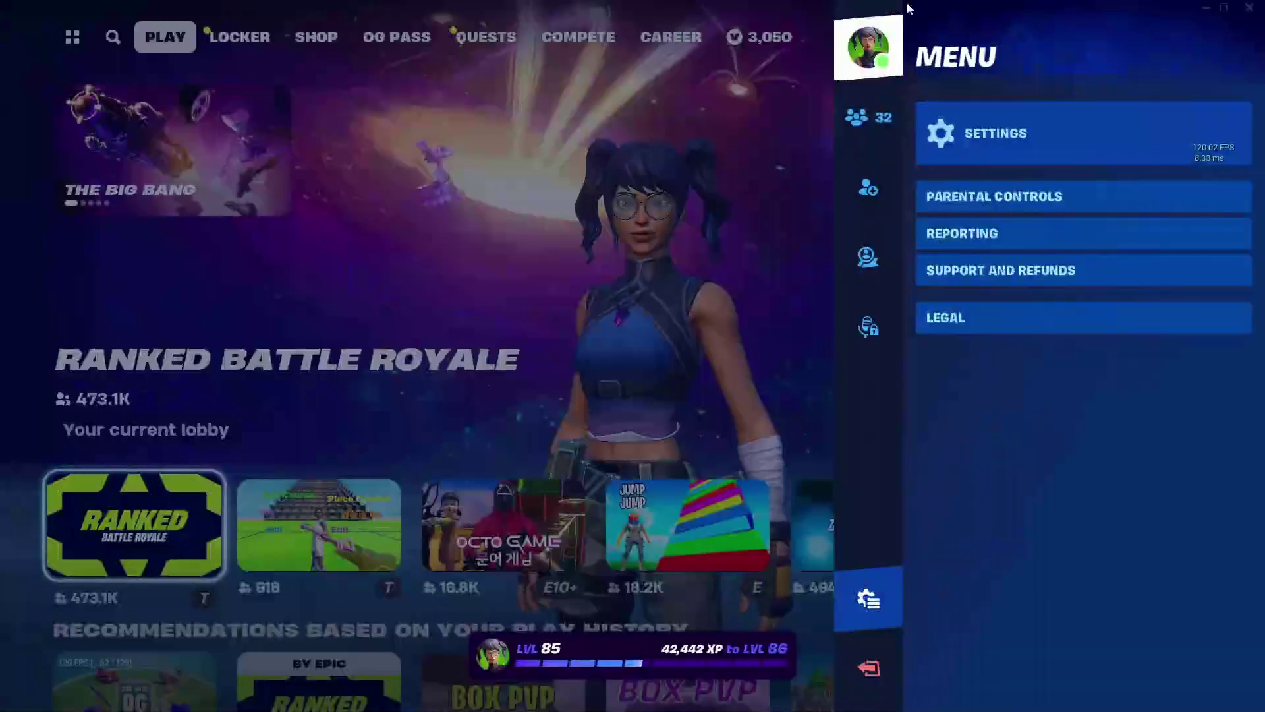
click(988, 132)
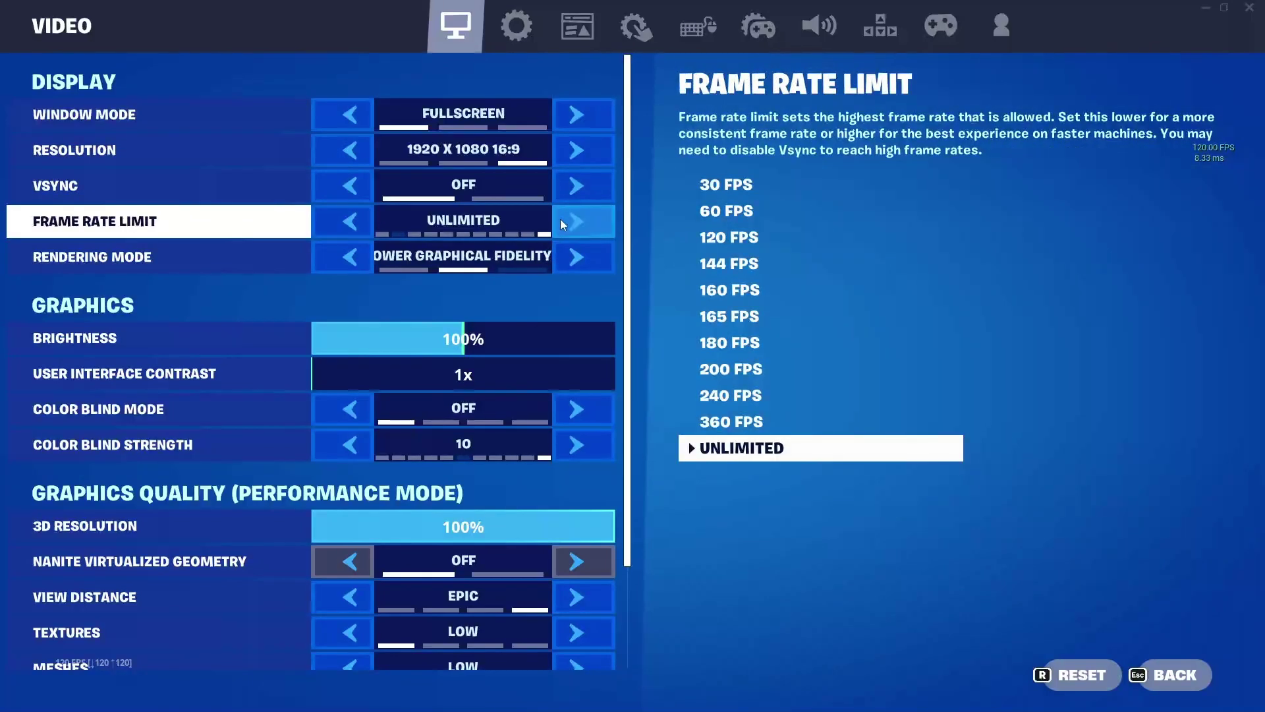
click(342, 222)
click(338, 219)
click(338, 219)
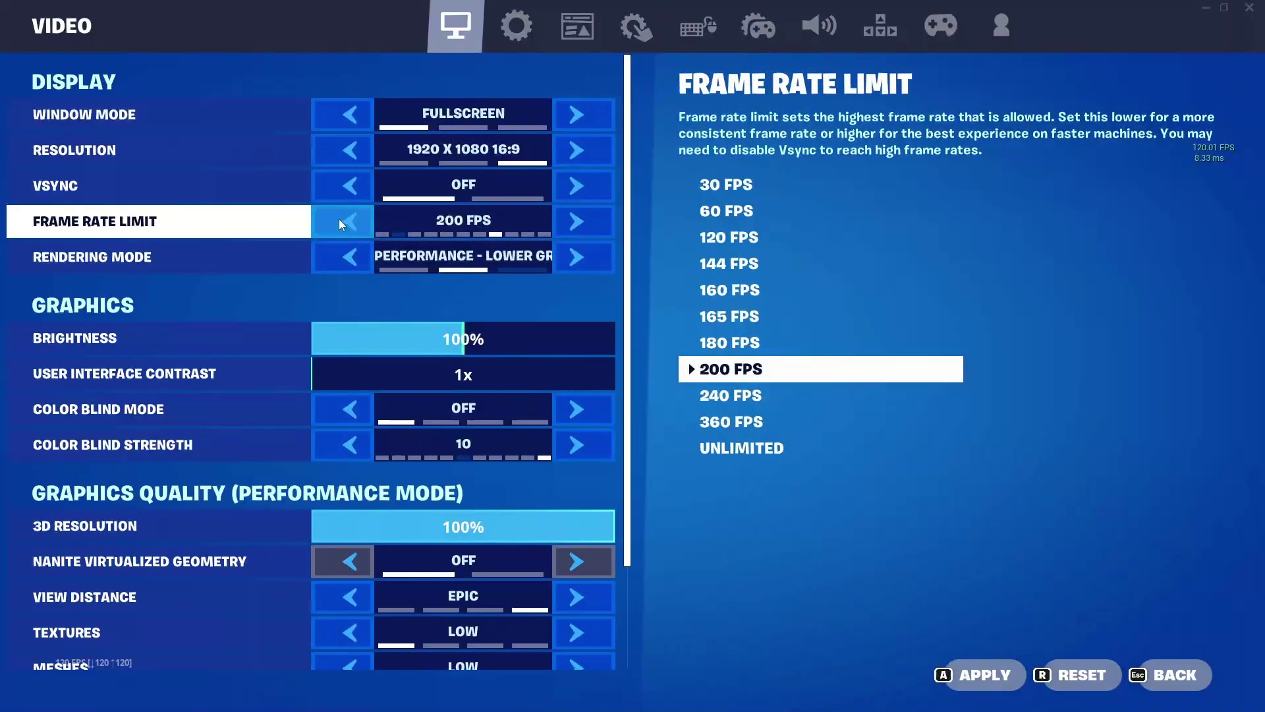
click(575, 221)
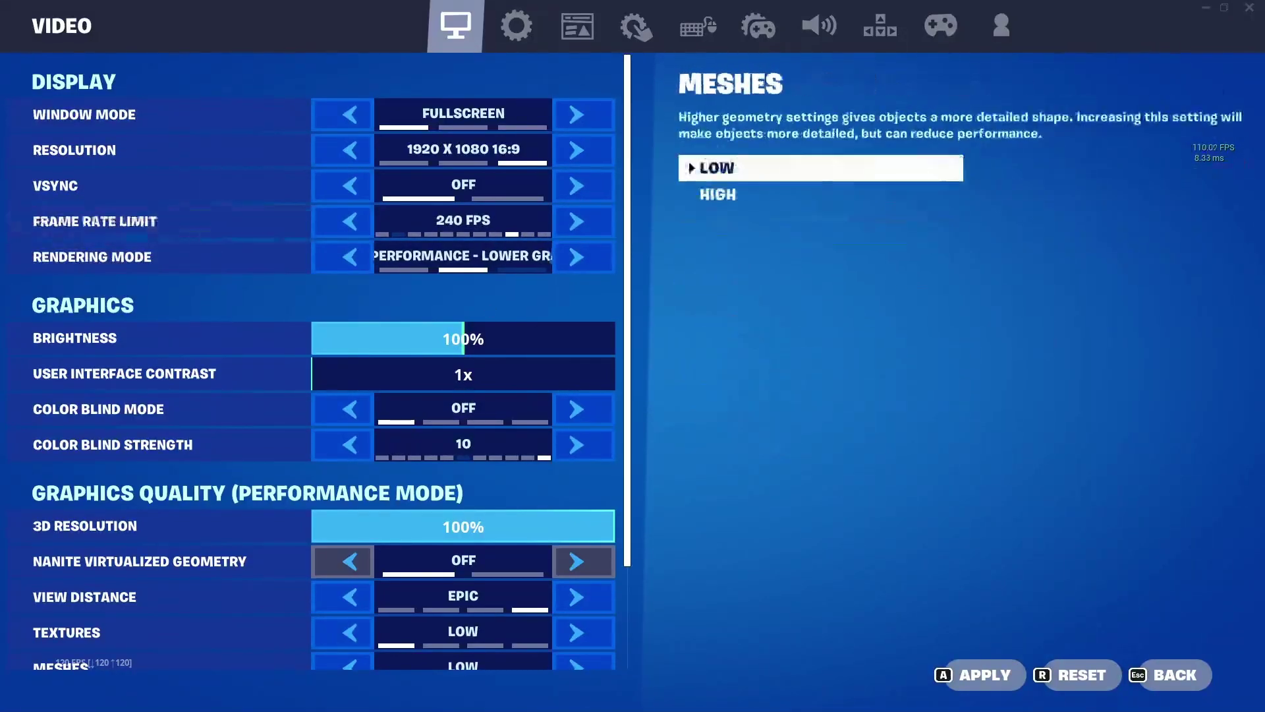
Apply the 240 FPS limit and lower View Distance from Epic to Medium.
click(982, 674)
scroll(594, 560, down, 1)
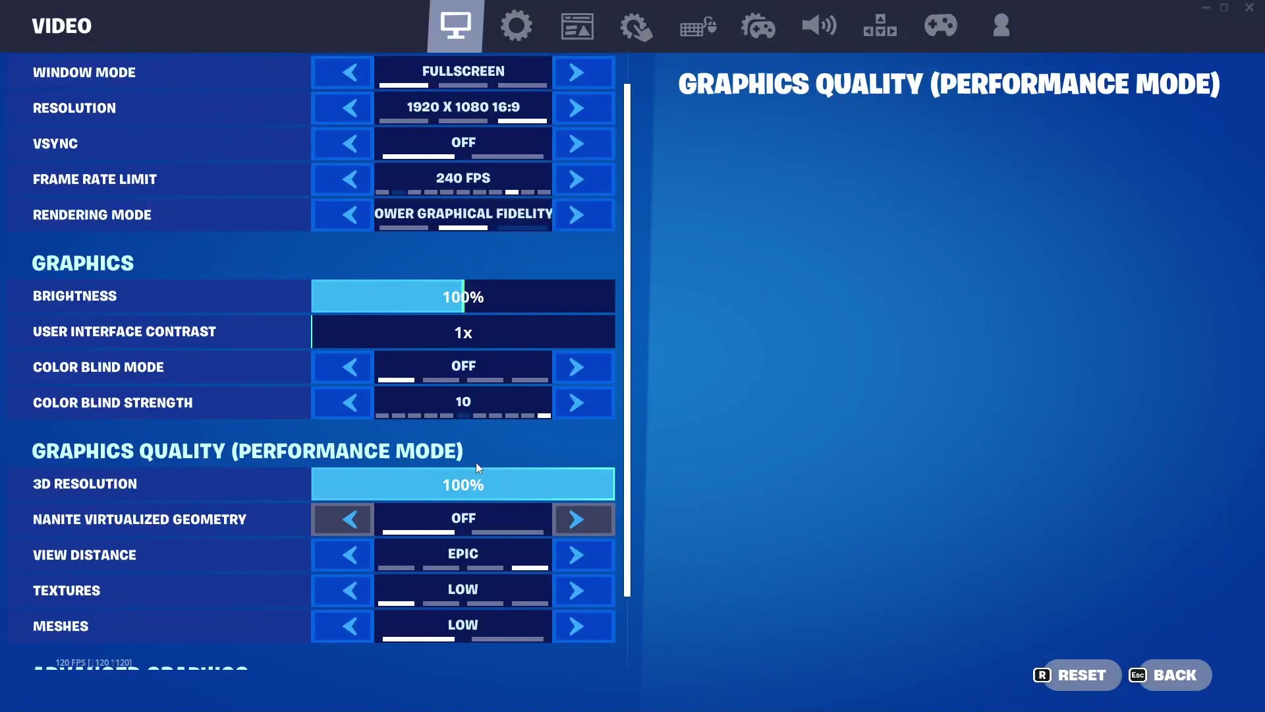
scroll(451, 467, down, 1)
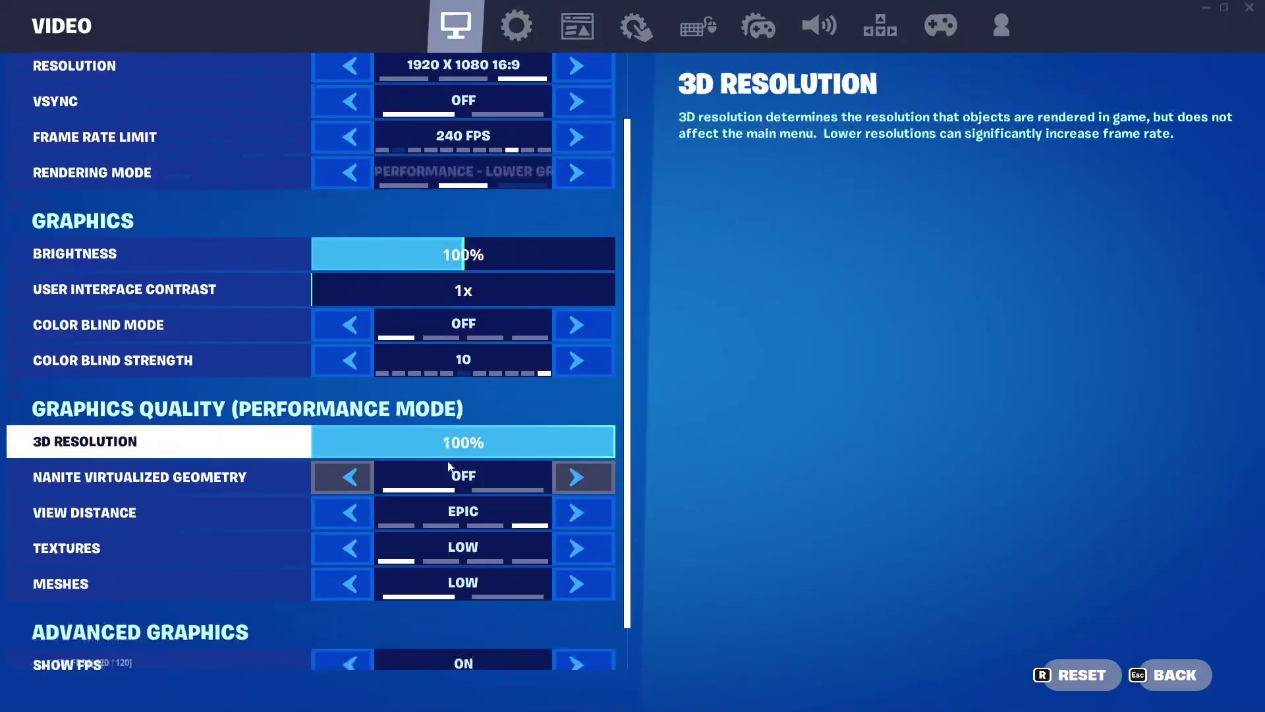
click(563, 516)
click(966, 674)
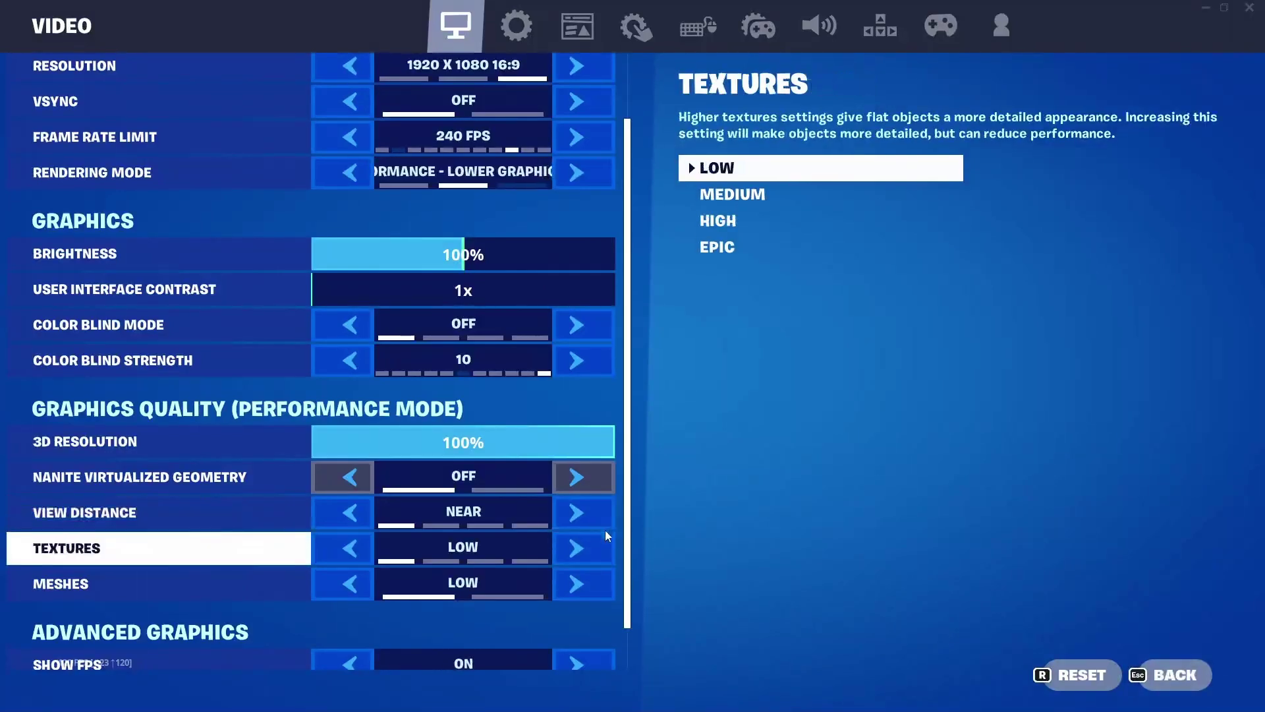
click(576, 512)
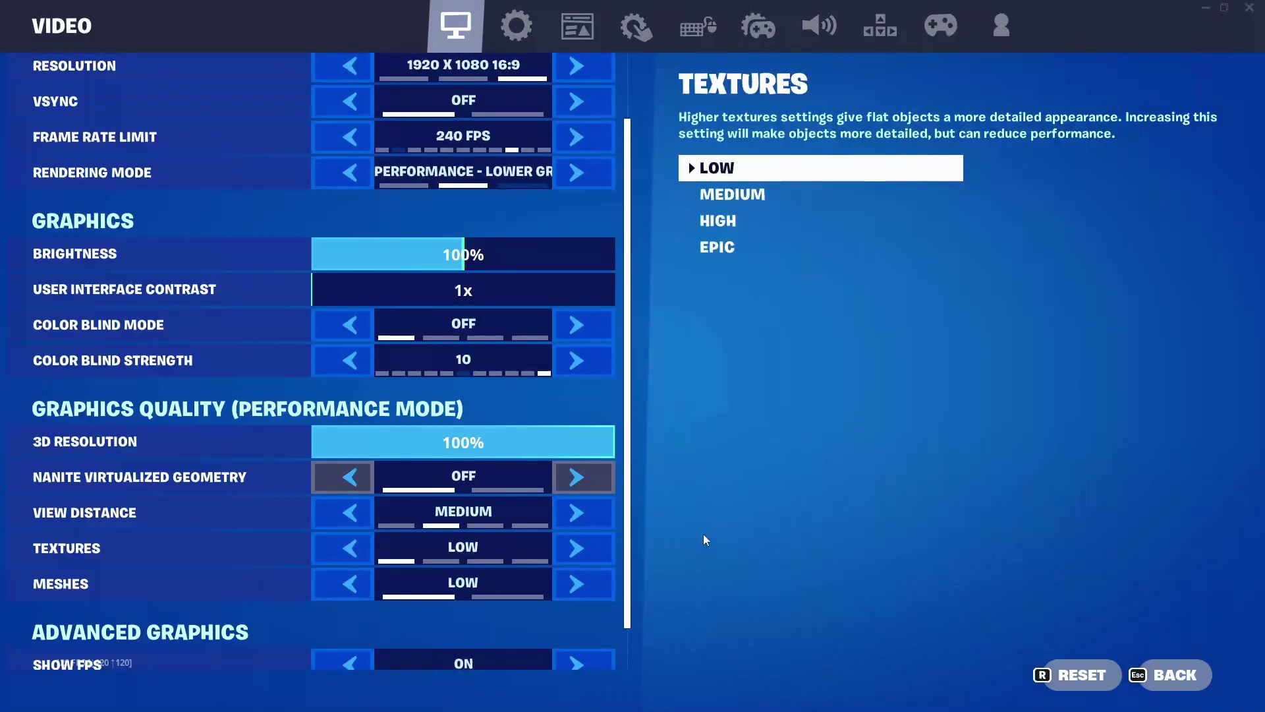
Keep Rendering Mode on Performance, apply, decline the restart, and return to the lobby.
scroll(357, 410, down, 1)
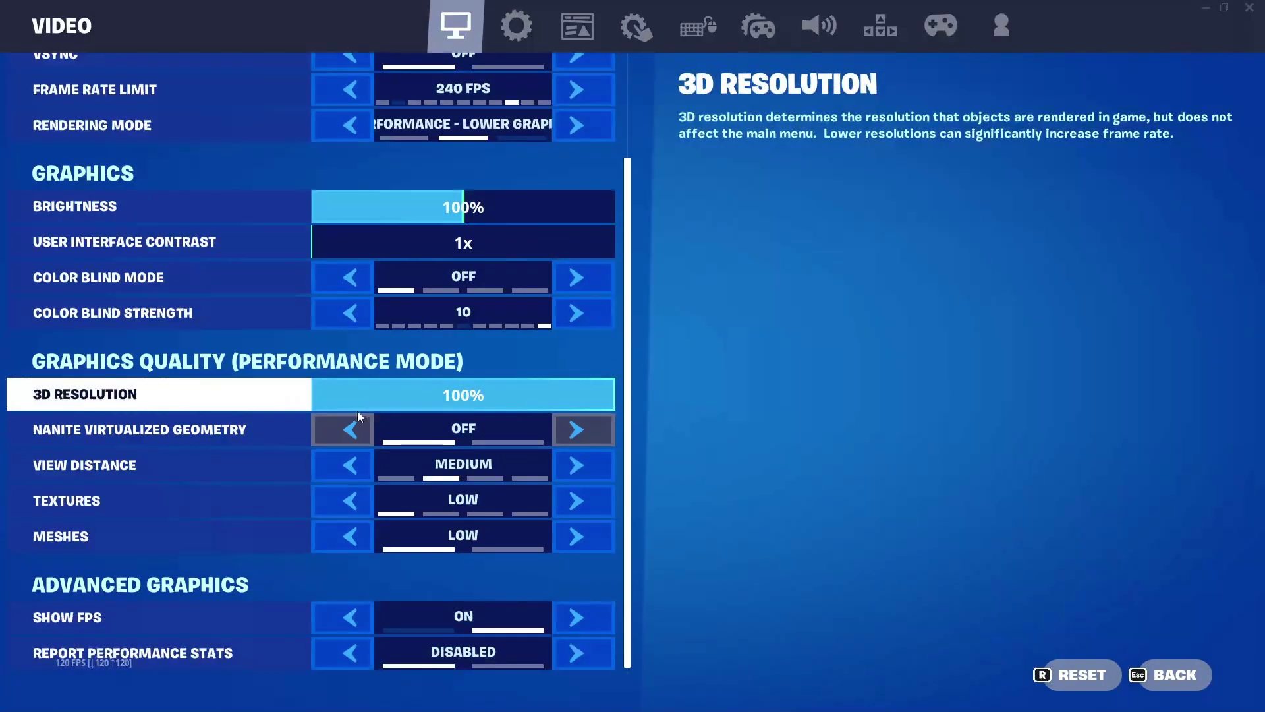
scroll(370, 520, up, 2)
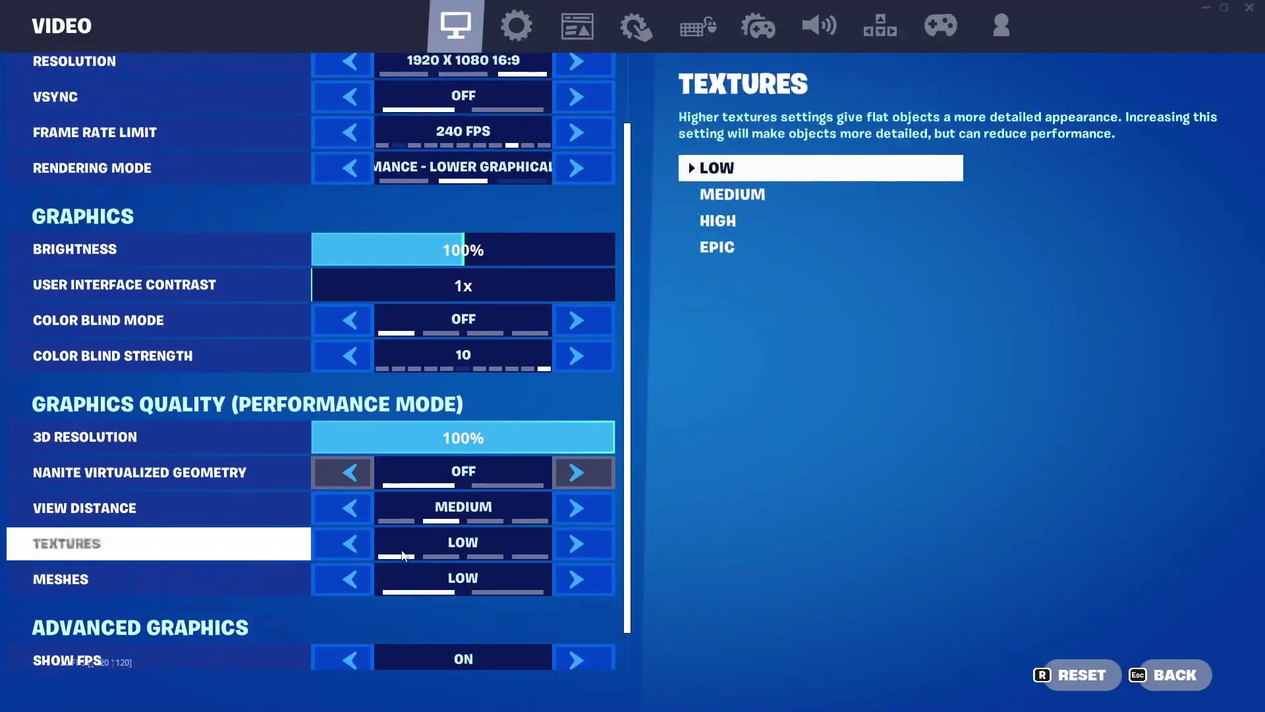
scroll(369, 520, up, 1)
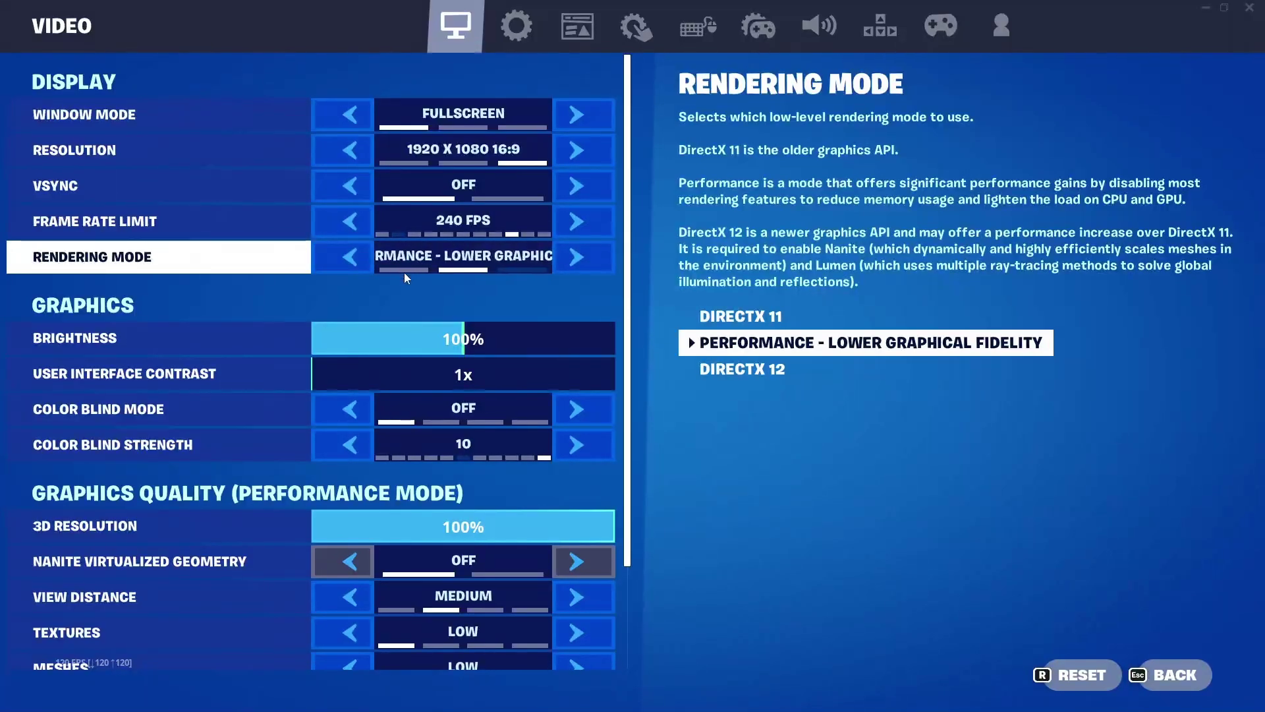
click(571, 263)
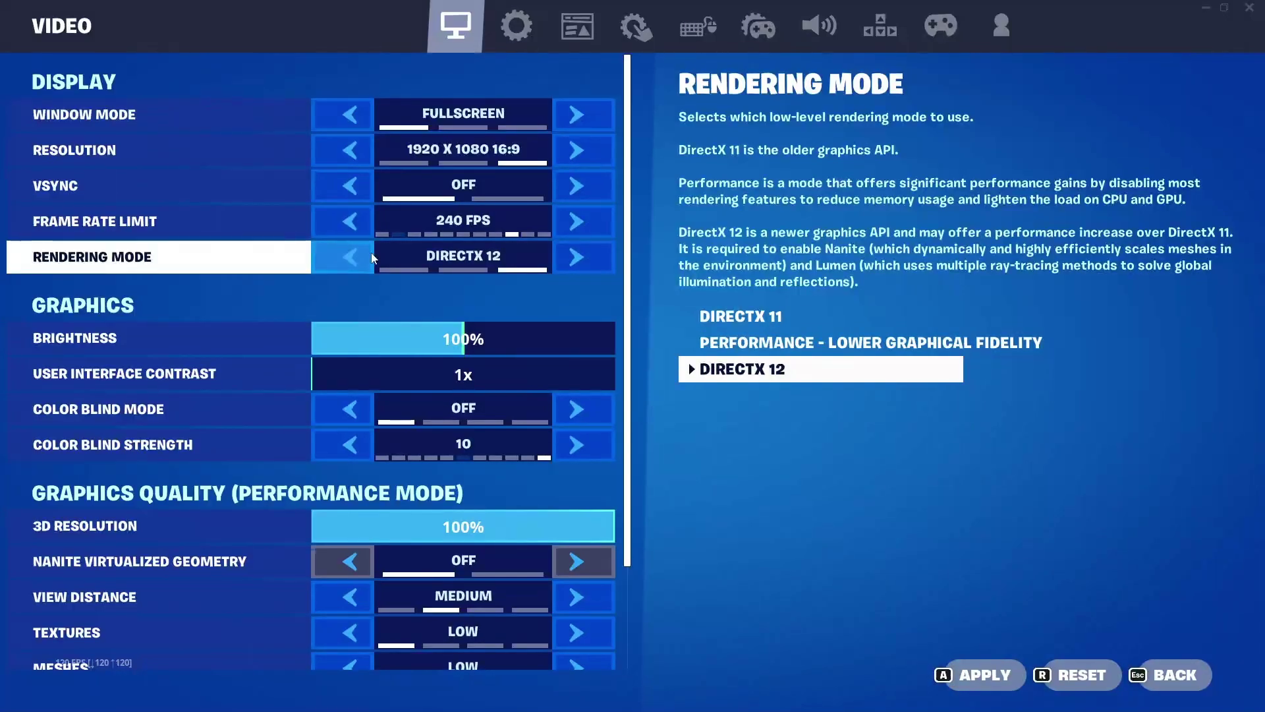
click(346, 257)
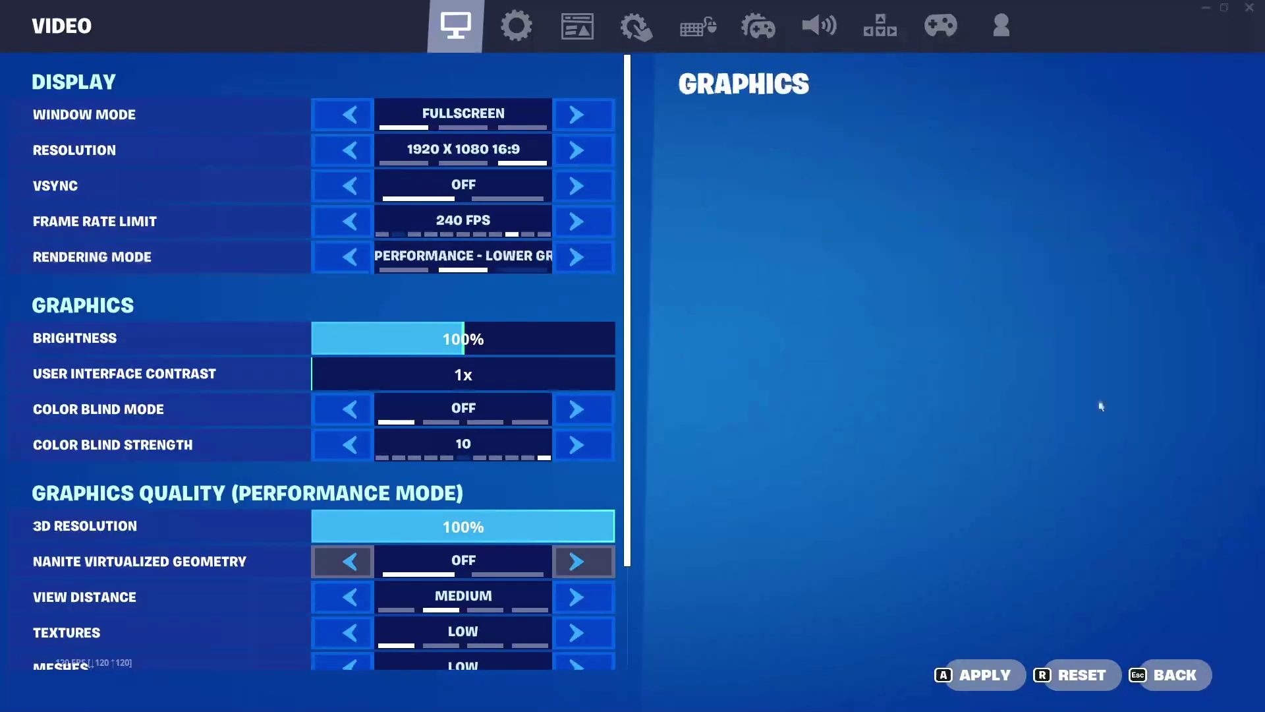
click(967, 678)
click(780, 510)
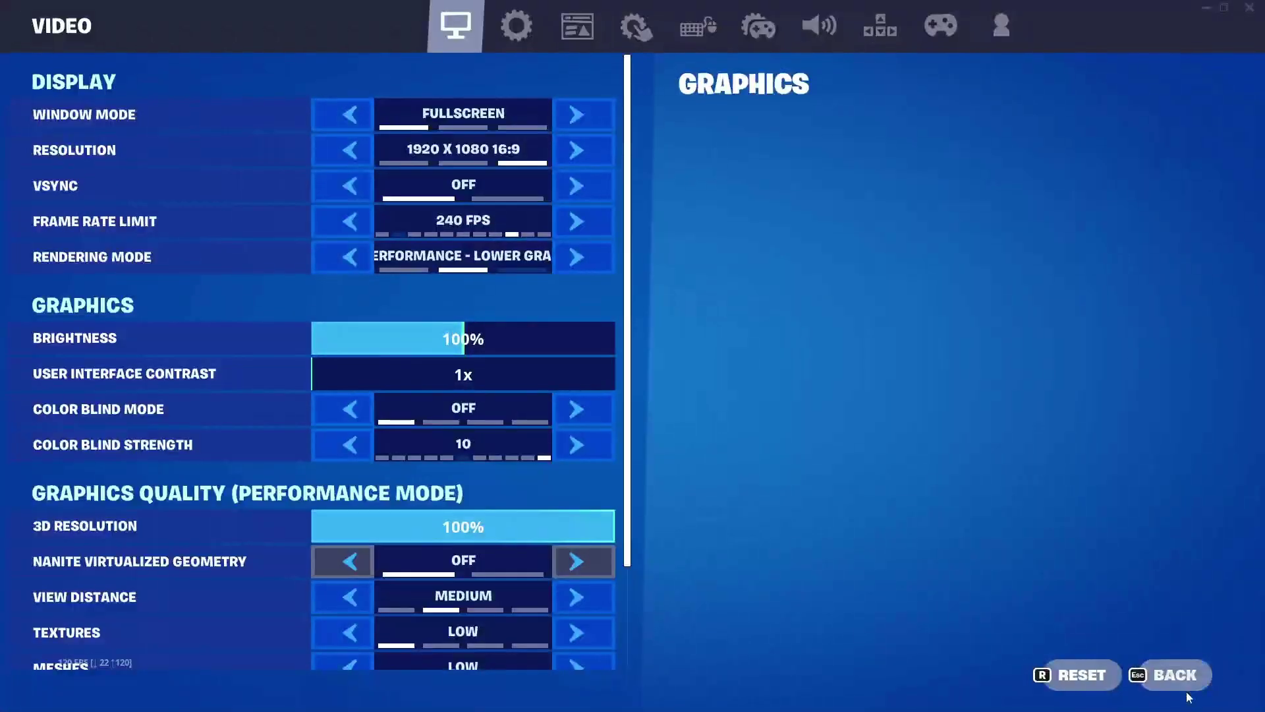
click(1138, 671)
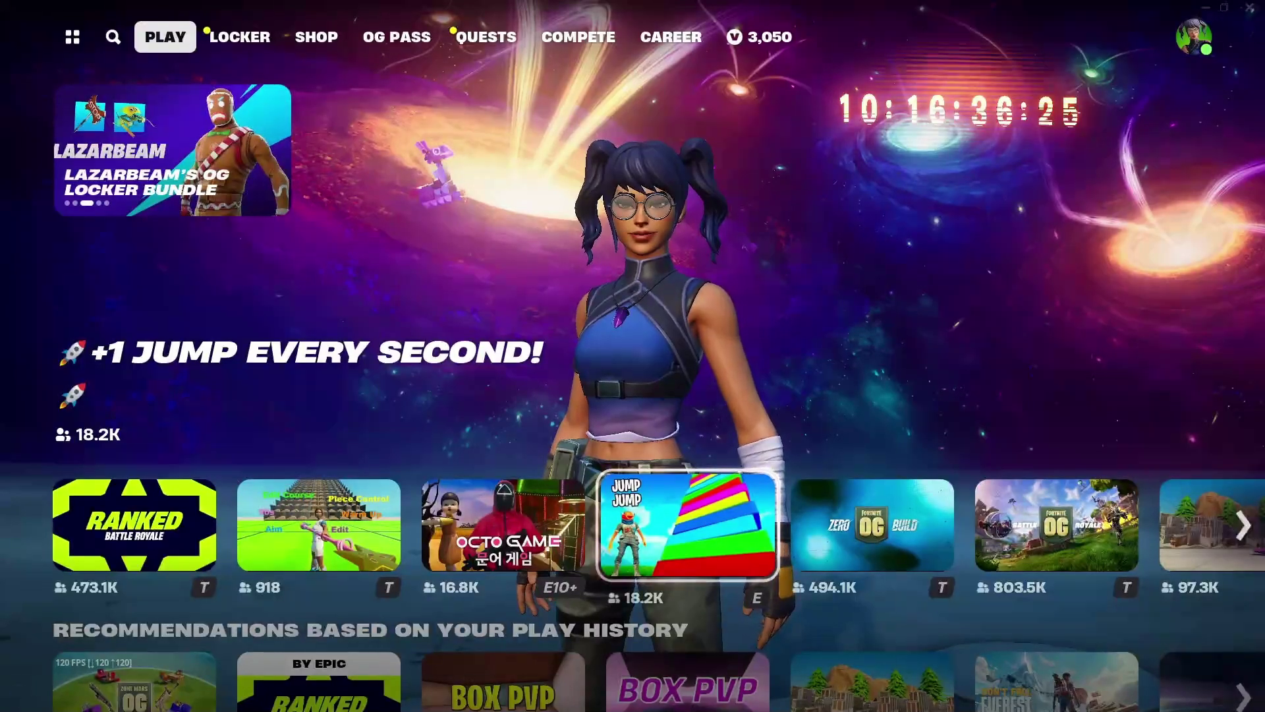
Open Task Manager and untick CPU 0 in the FortniteClient process's affinity.
key(ctrl+shift+Escape)
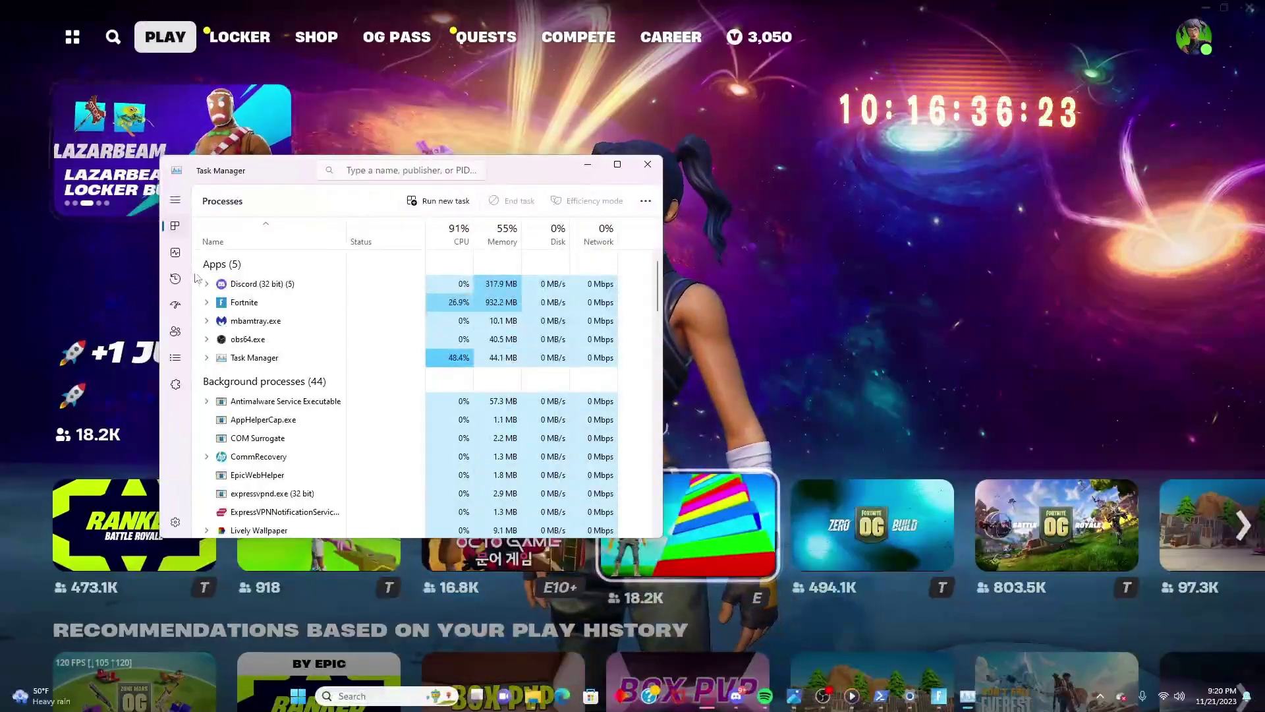
right_click(250, 315)
right_click(228, 330)
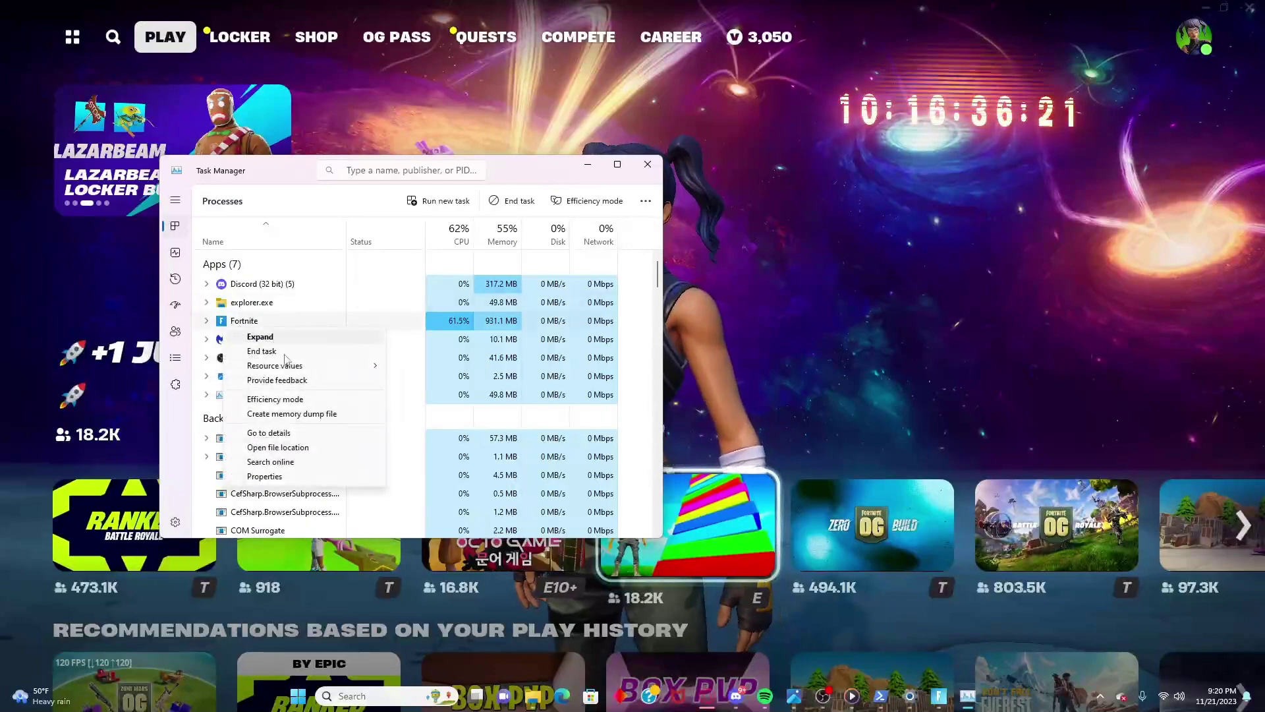
click(269, 432)
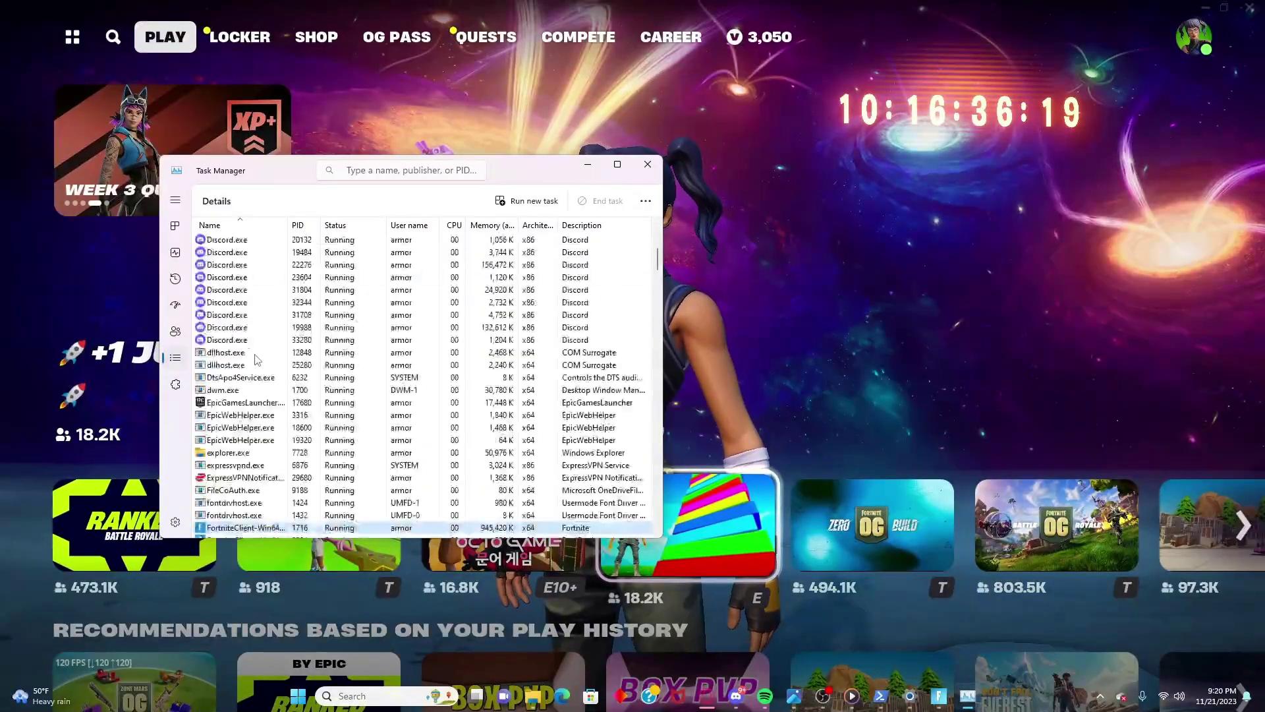
right_click(241, 527)
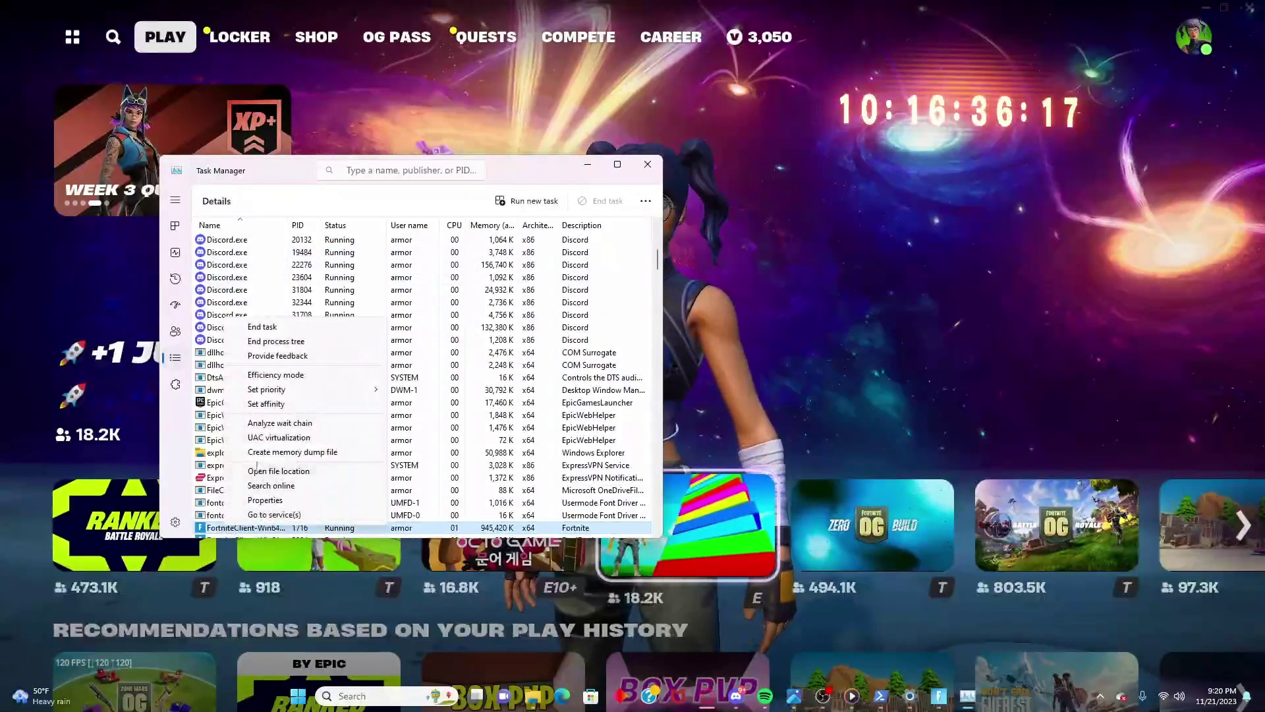
mouse_move(265, 390)
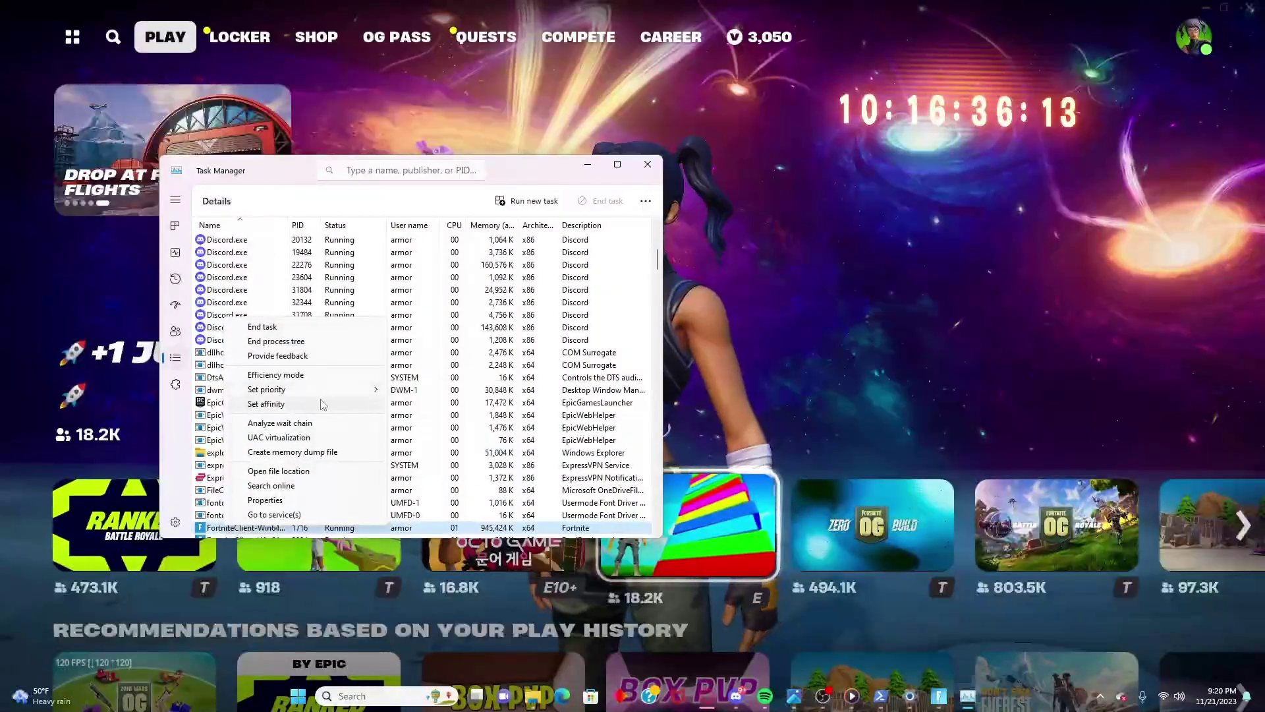
key(Escape)
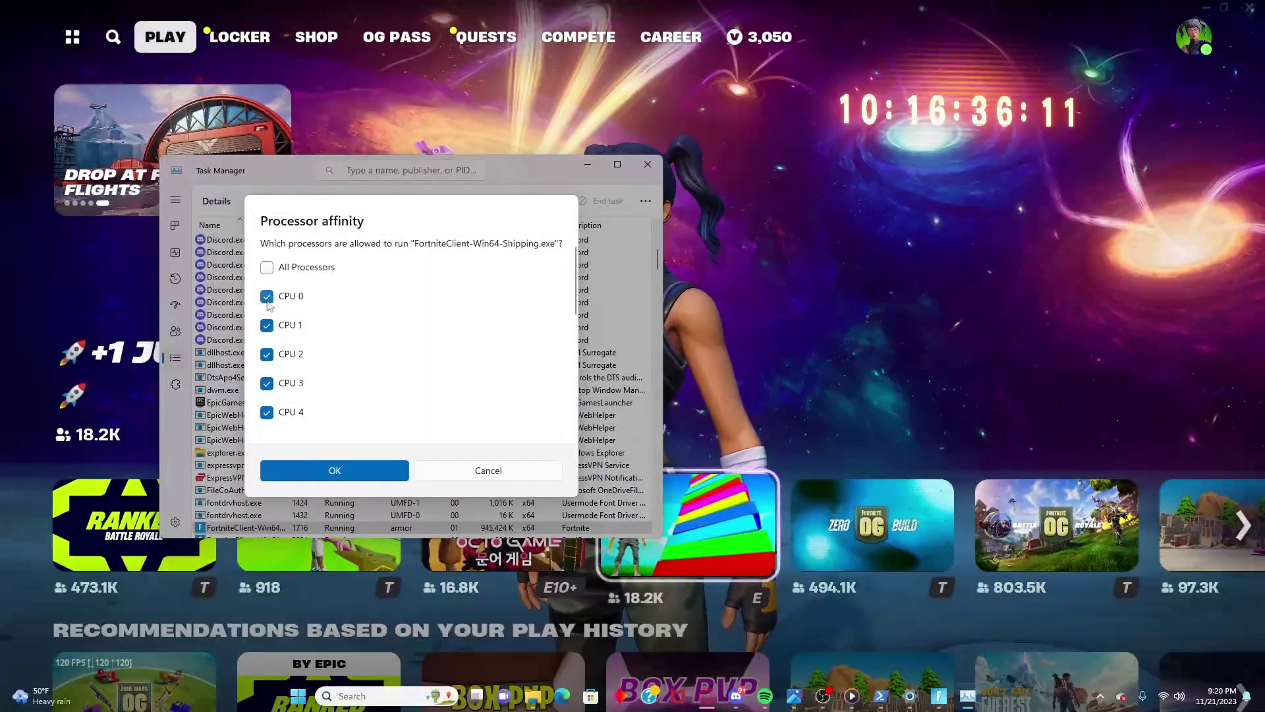
click(327, 470)
Reopen FortniteClient's affinity to verify CPU 0 is excluded, then close it unchanged.
scroll(327, 501, down, 1)
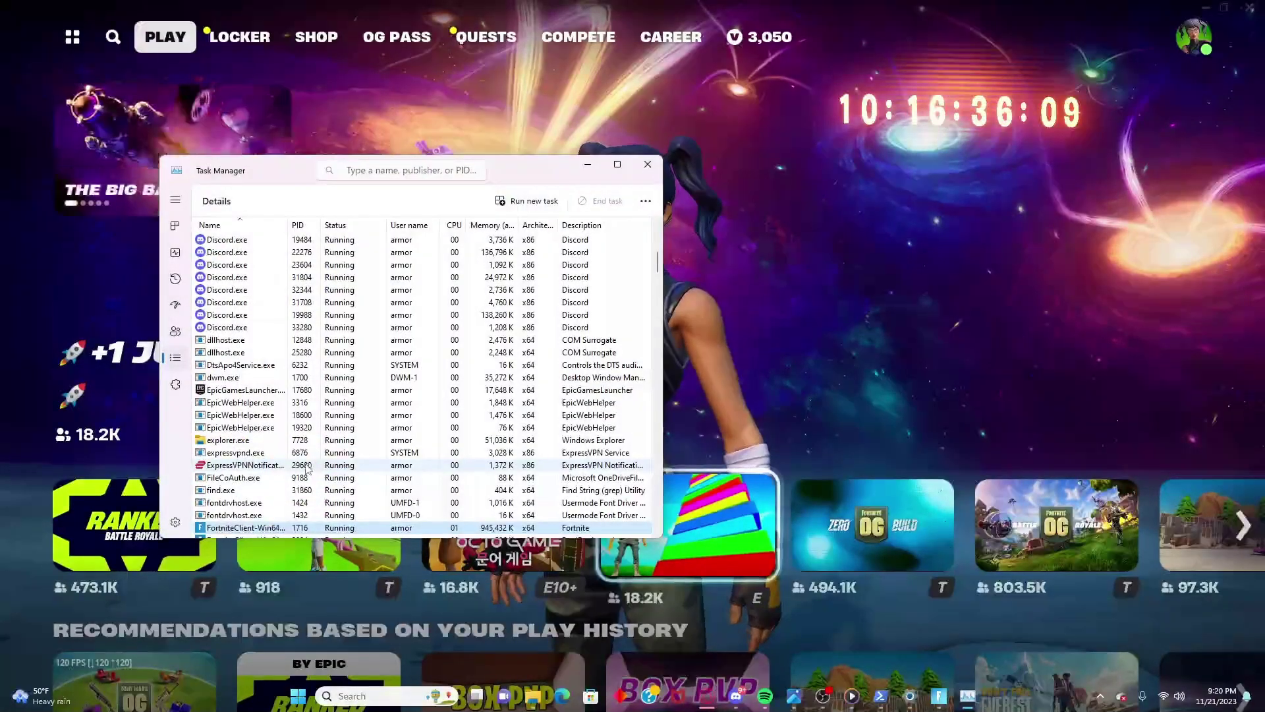
right_click(289, 491)
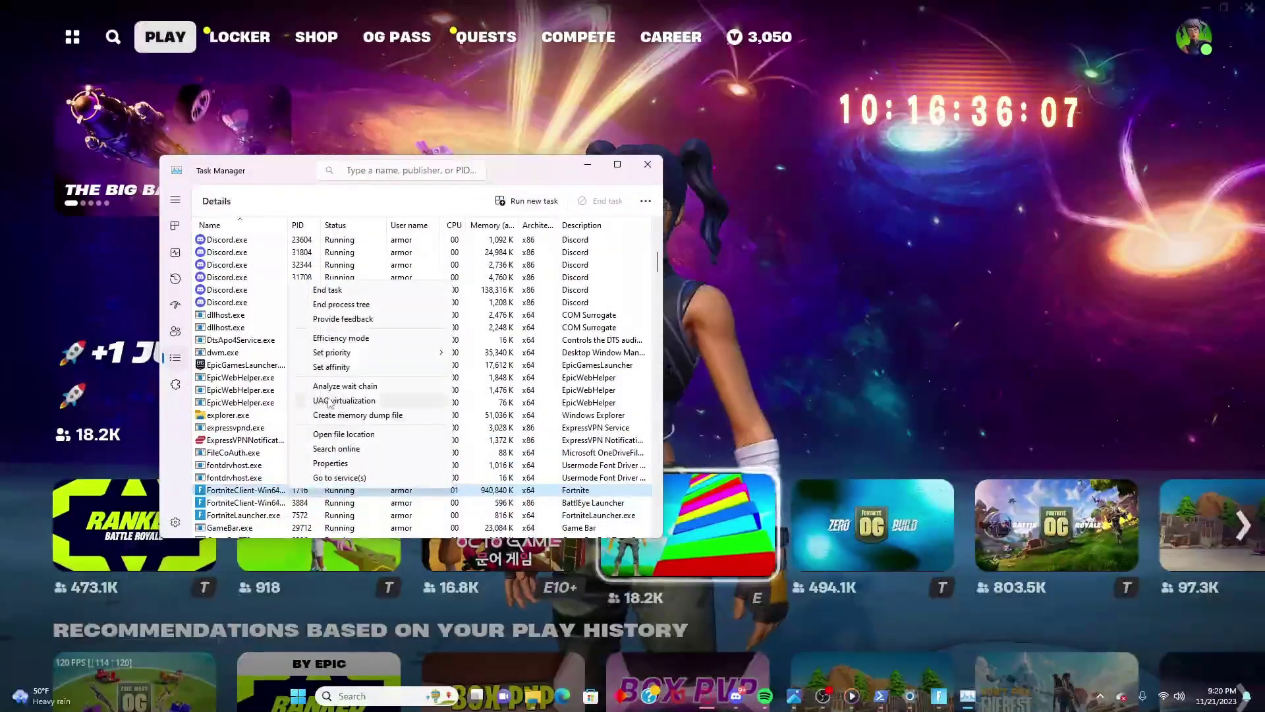
click(335, 367)
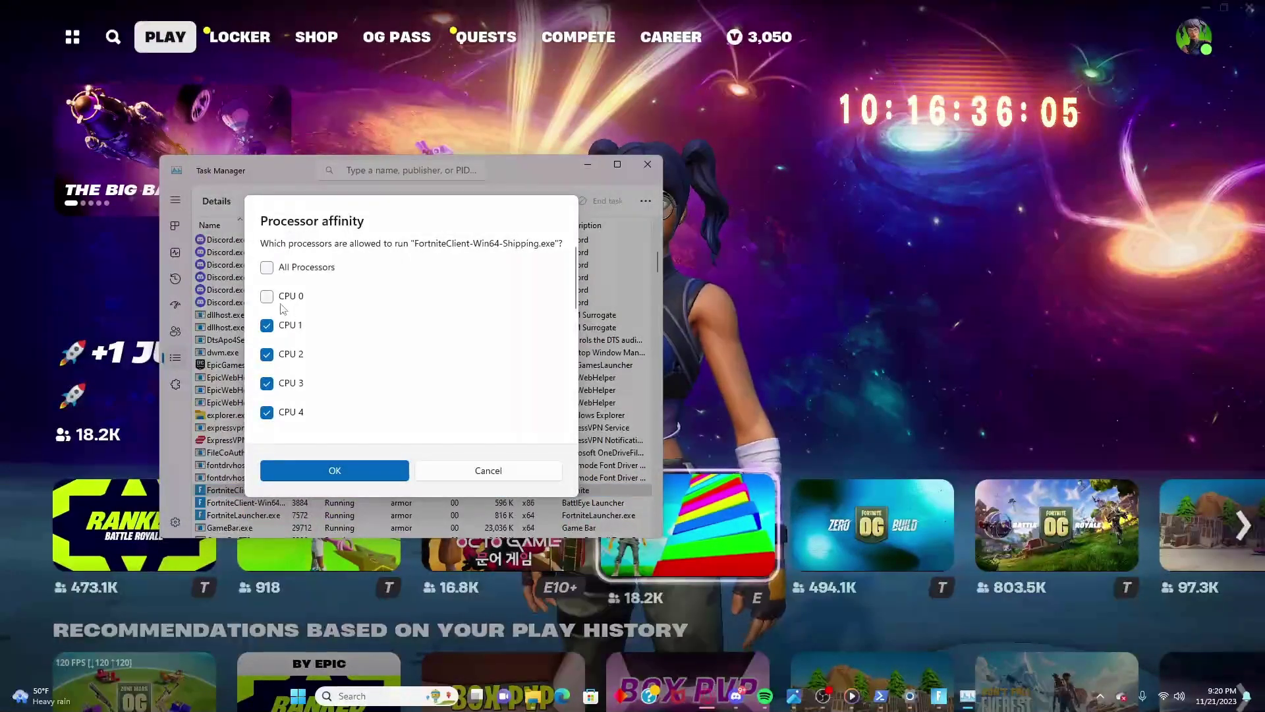
click(423, 472)
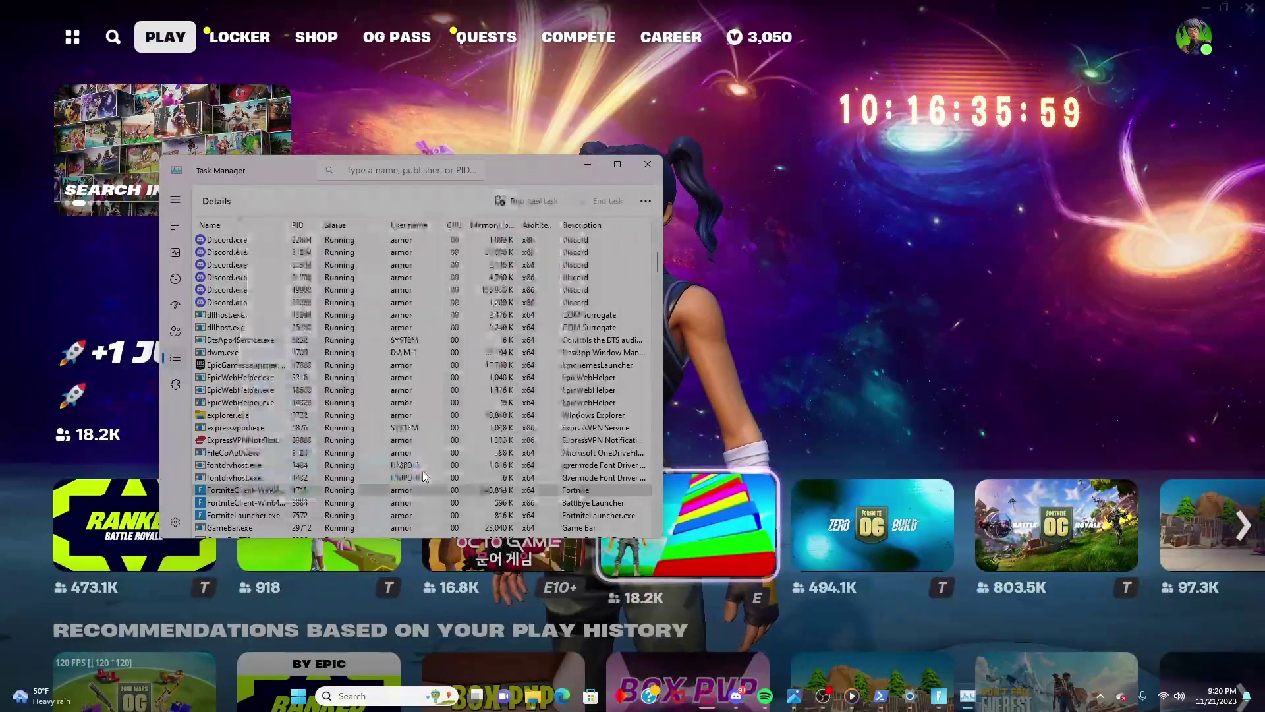
scroll(435, 480, down, 1)
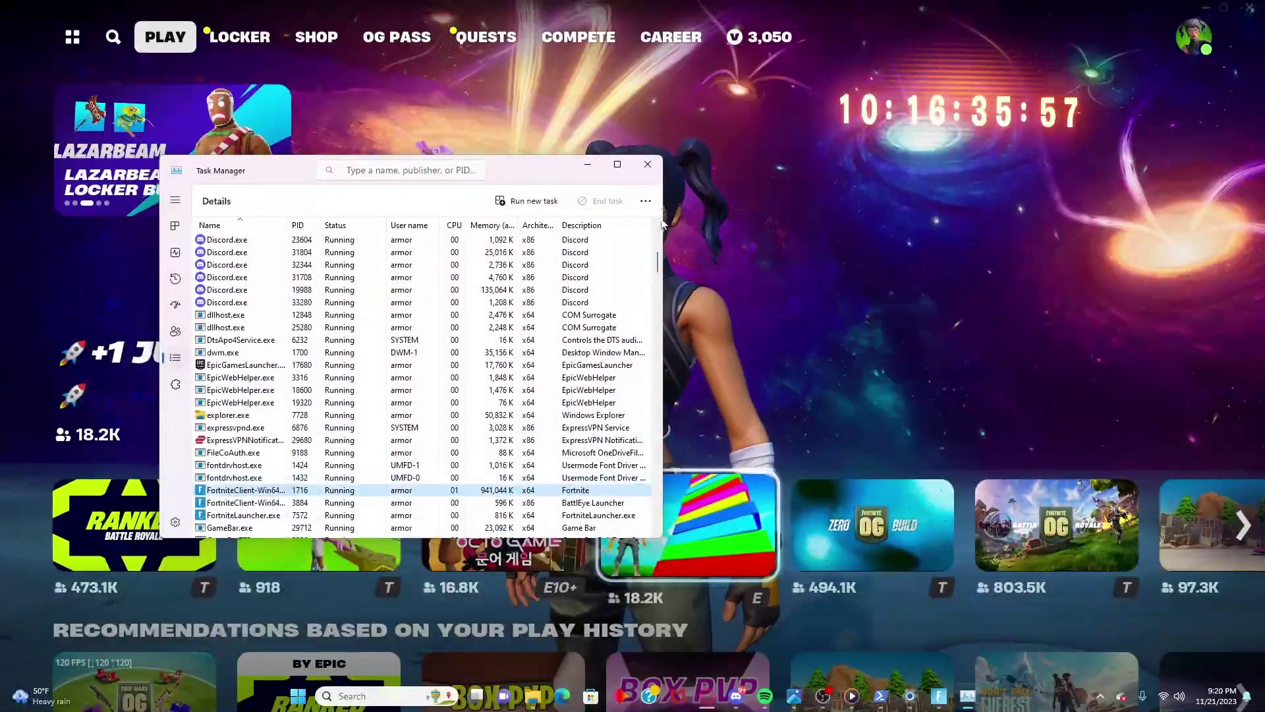
Close Task Manager and return to the Fortnite lobby with Ranked Battle Royale Solo selected.
click(647, 164)
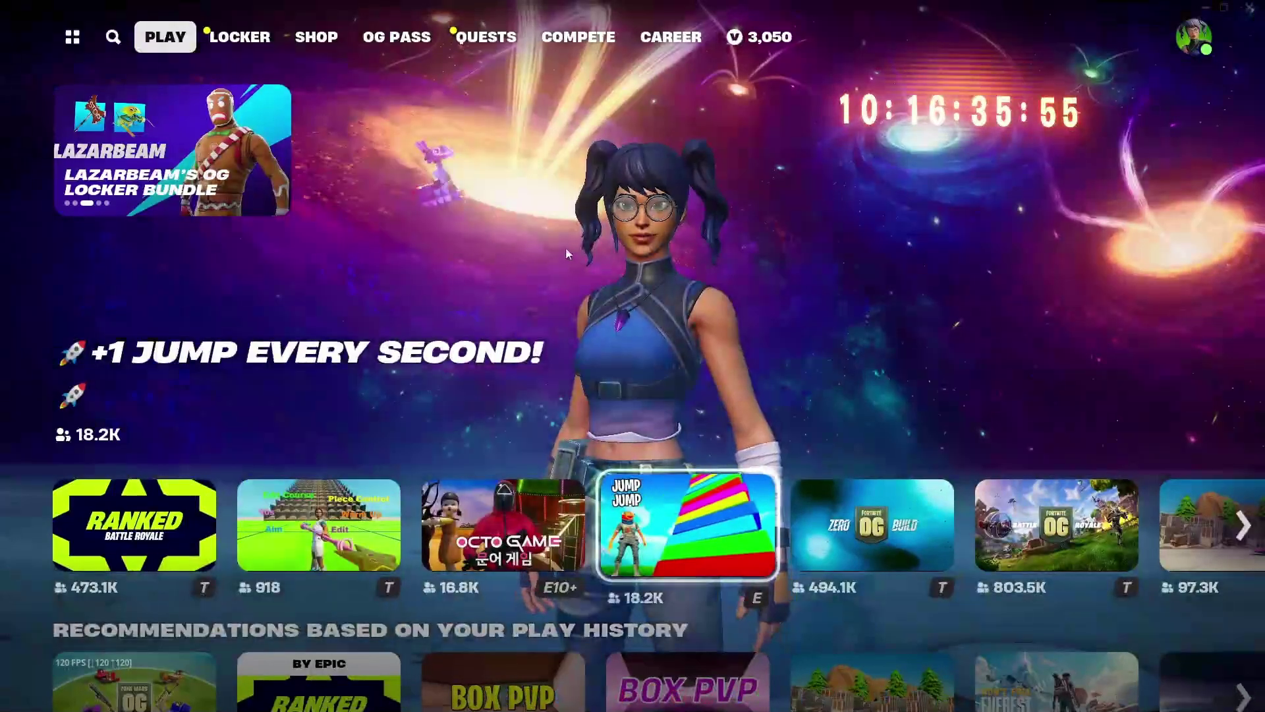
key(Escape)
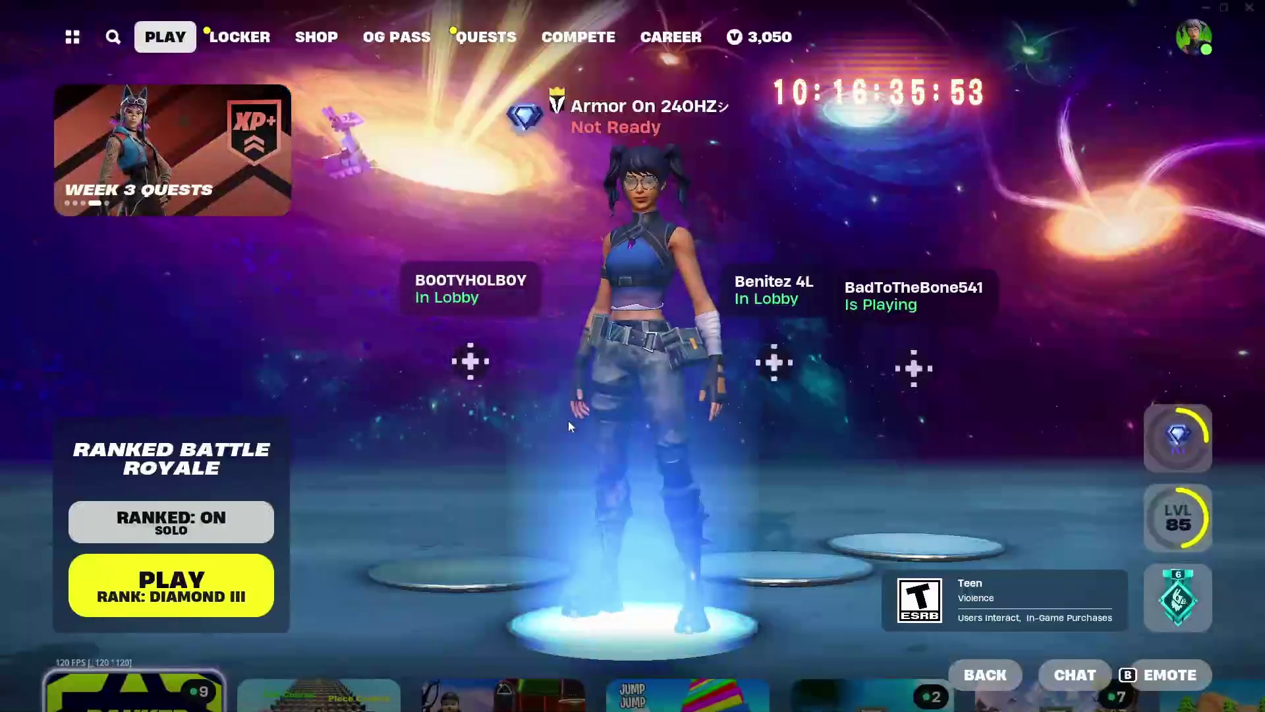